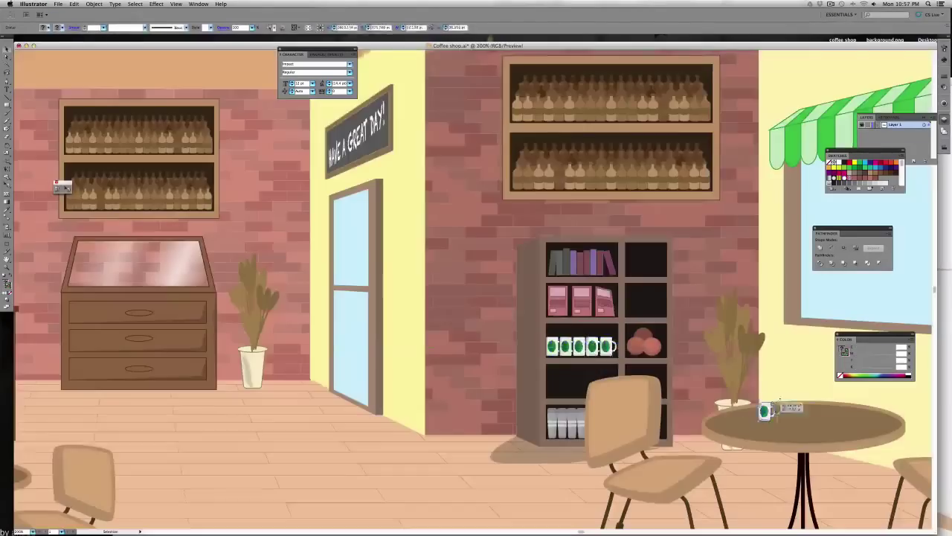
Fit both artboards, the café interior and the street outside, in the Illustrator window.
click(58, 4)
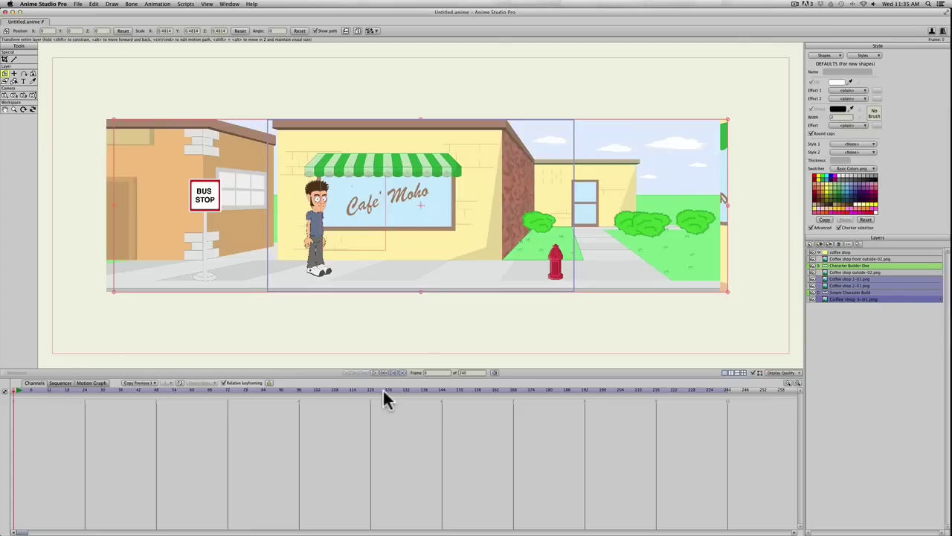
click(813, 258)
click(812, 258)
click(813, 258)
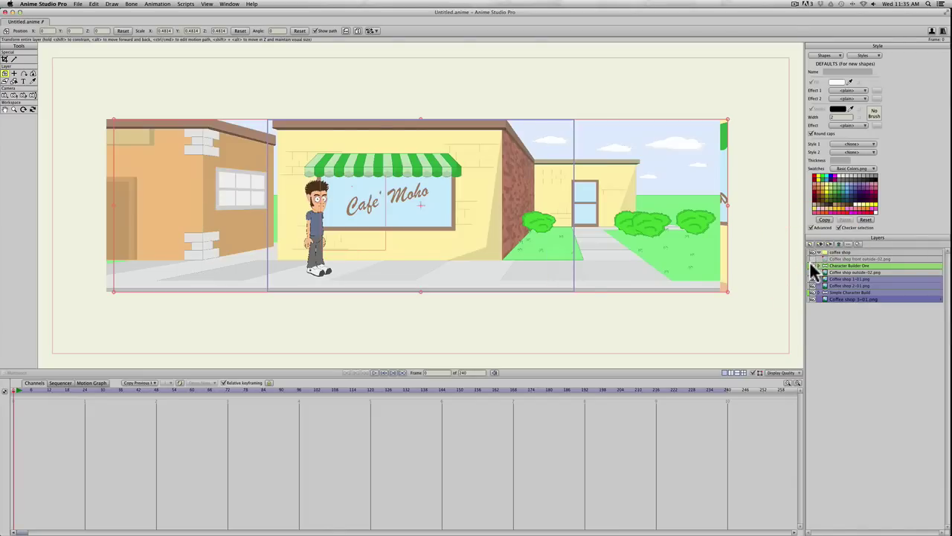
click(812, 265)
click(813, 272)
click(812, 272)
click(813, 272)
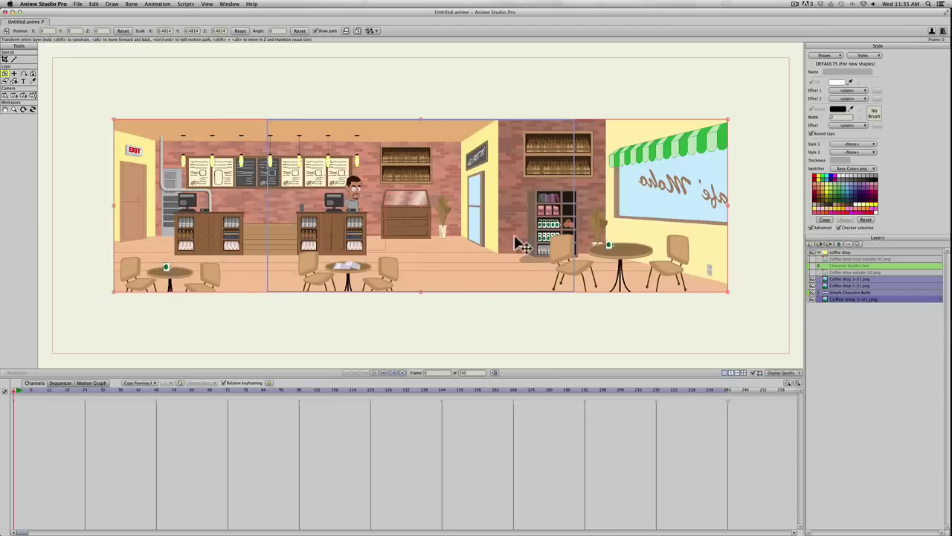
click(813, 281)
click(813, 281)
click(813, 281)
click(813, 279)
click(813, 286)
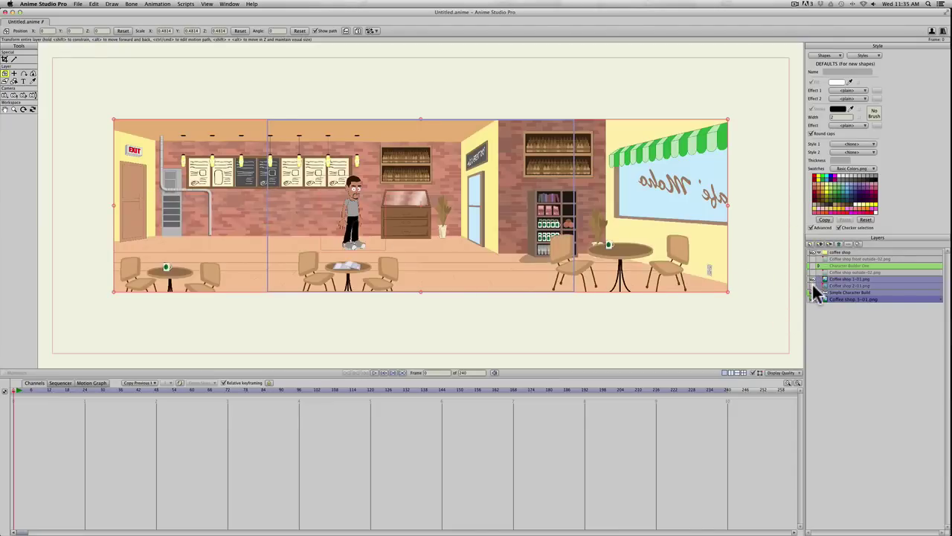
click(813, 286)
click(813, 286)
click(813, 286)
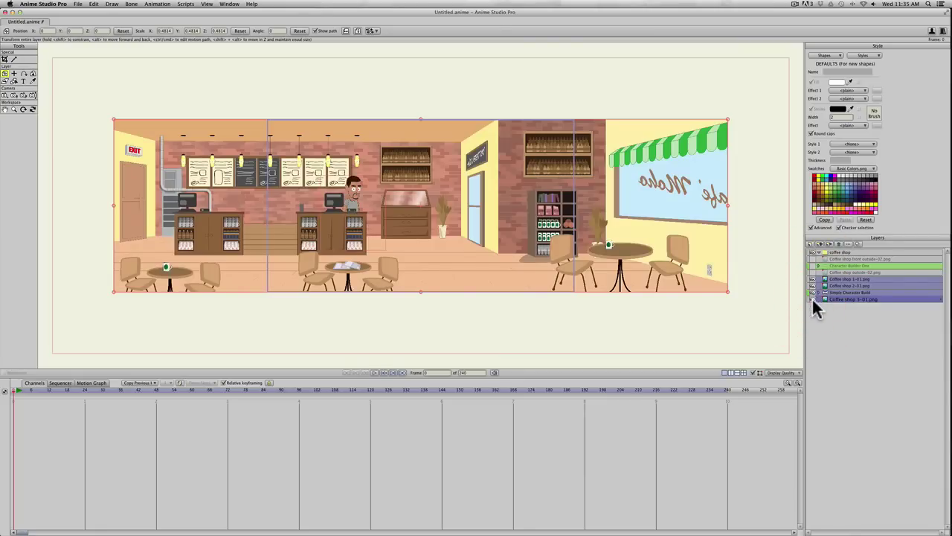
click(813, 298)
click(813, 299)
click(813, 273)
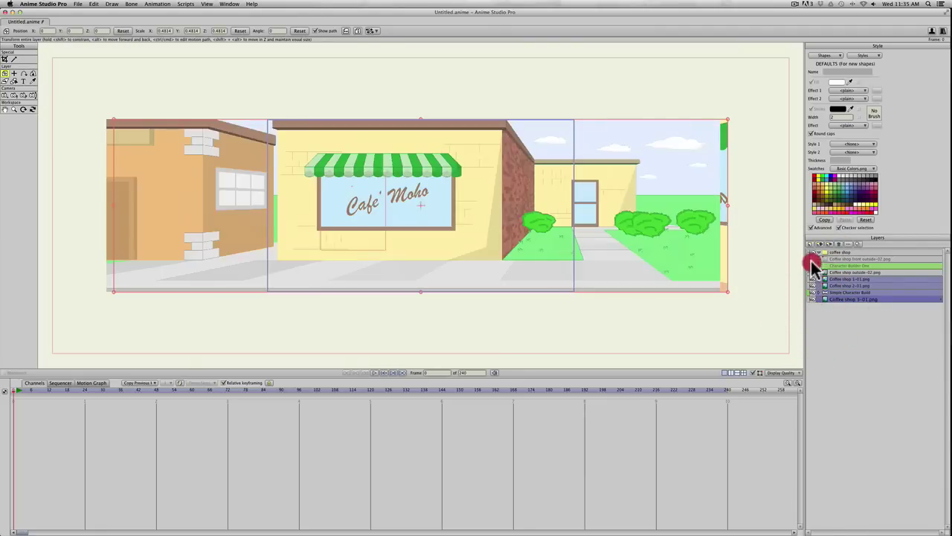
Hide the bus stop, outside building and walking character layers, leaving only the café interior shown.
click(813, 259)
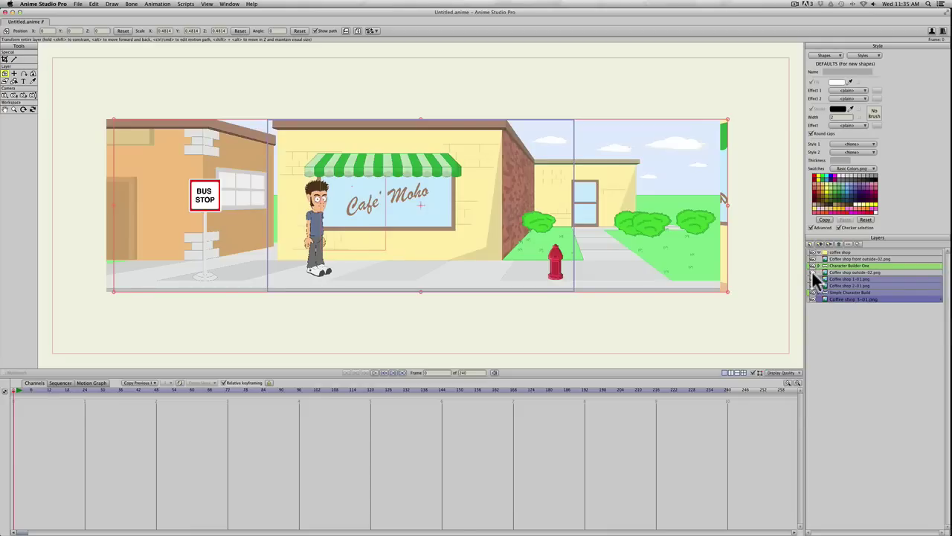
click(814, 272)
click(813, 266)
click(813, 259)
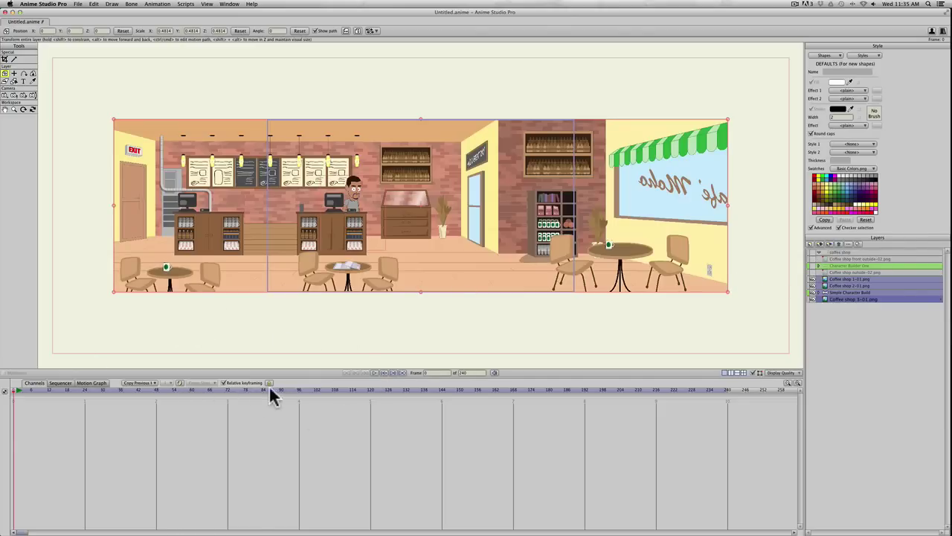
Make the Coffee shop 1-01.png chairs and tables layer invisible at frame 0.
click(837, 280)
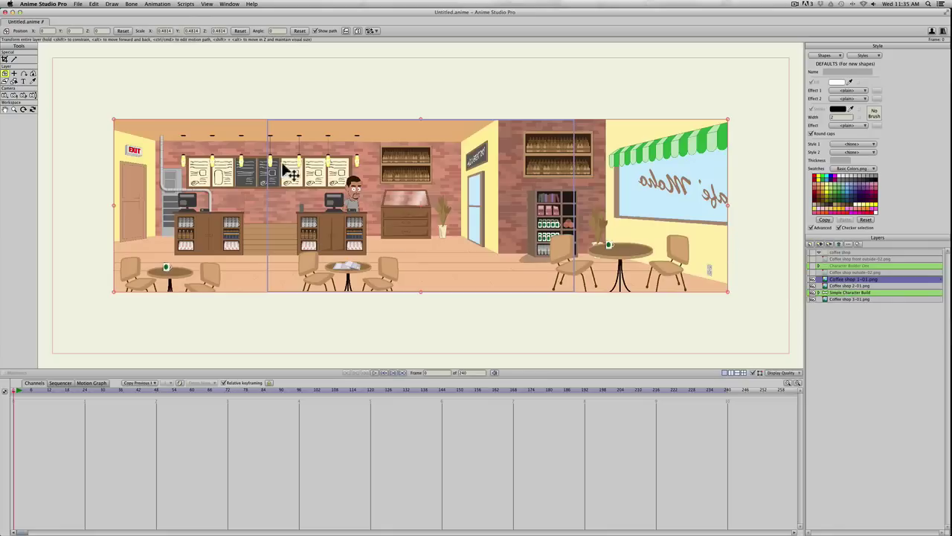
double_click(839, 280)
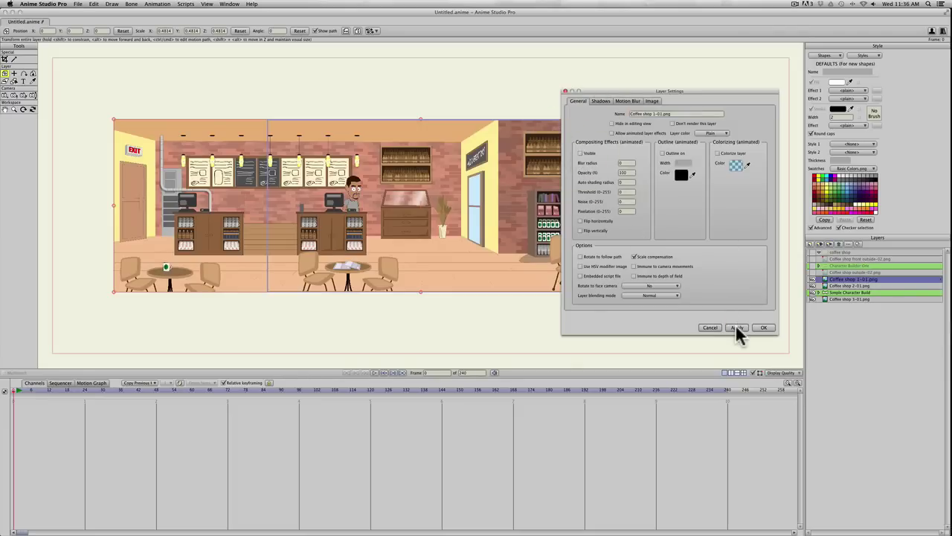
click(763, 328)
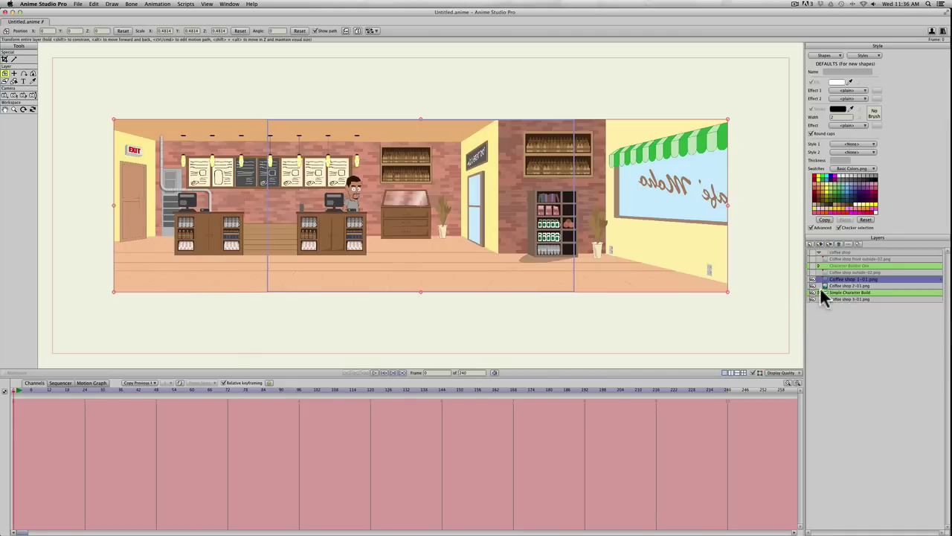
Set the Coffee shop 2-01.png counters, barista and back wall layers invisible at frame 0.
click(839, 285)
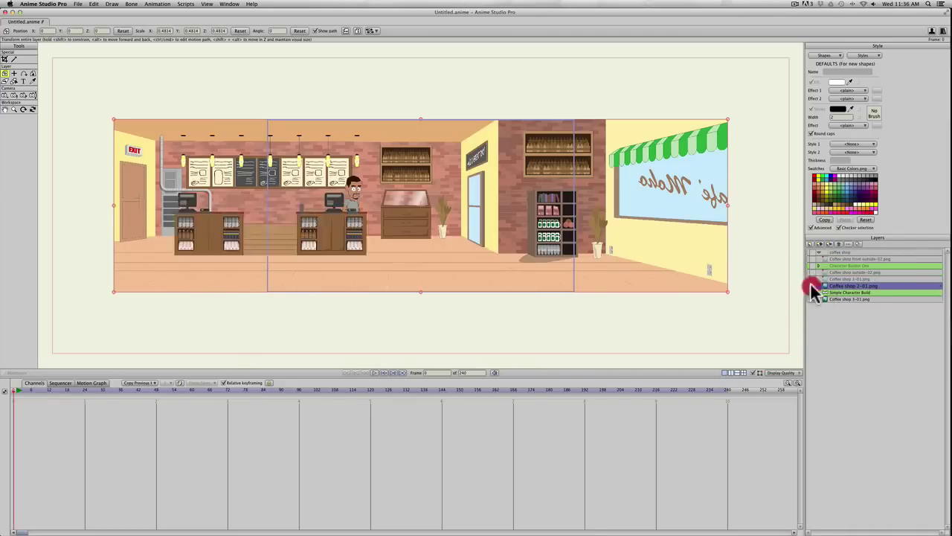
click(813, 289)
double_click(856, 288)
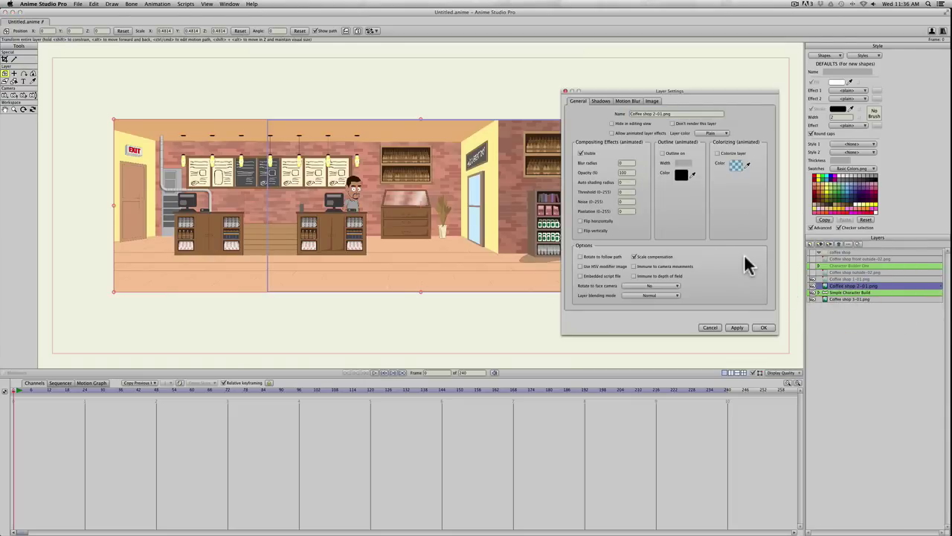
key(shift)
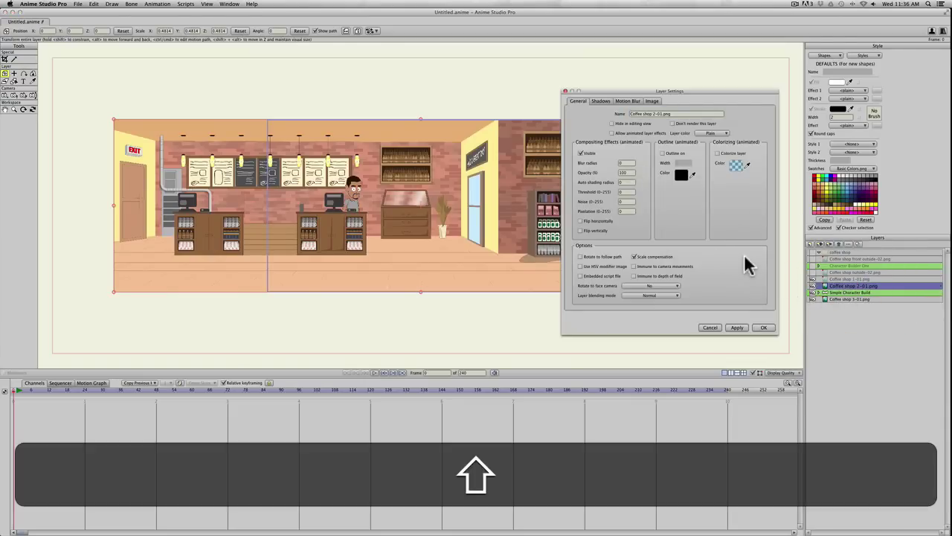
shift+click(836, 296)
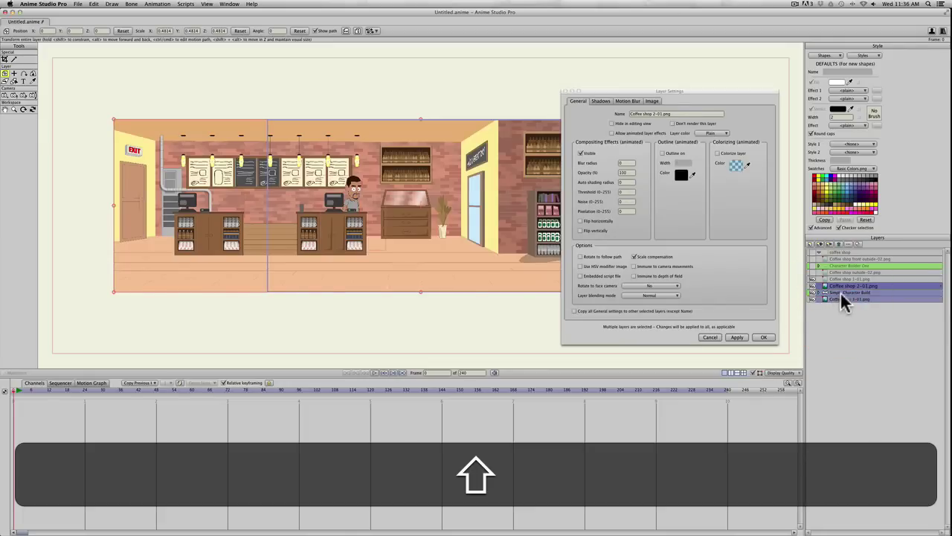
click(581, 153)
click(736, 336)
click(761, 338)
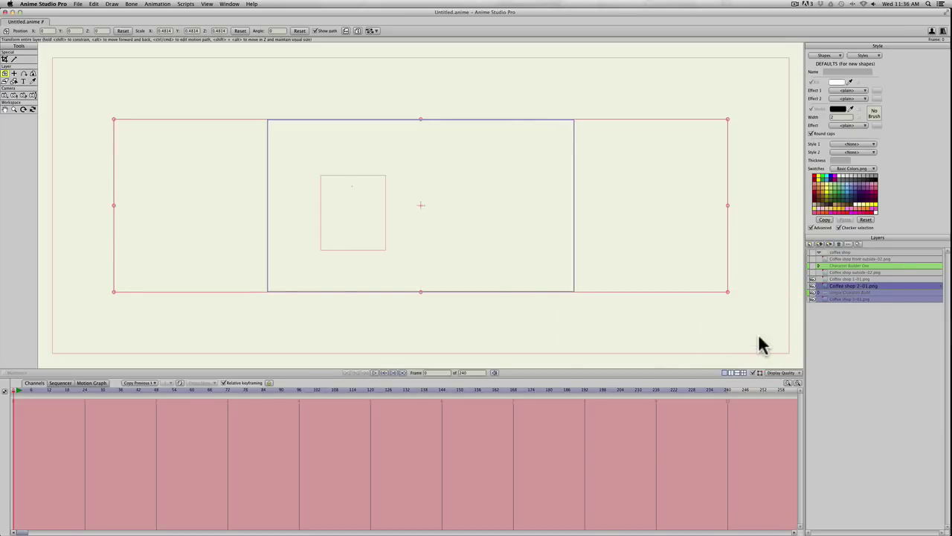
Show the street layers and raise Character Builder One's arm into a wave at frame 24.
click(813, 265)
click(812, 271)
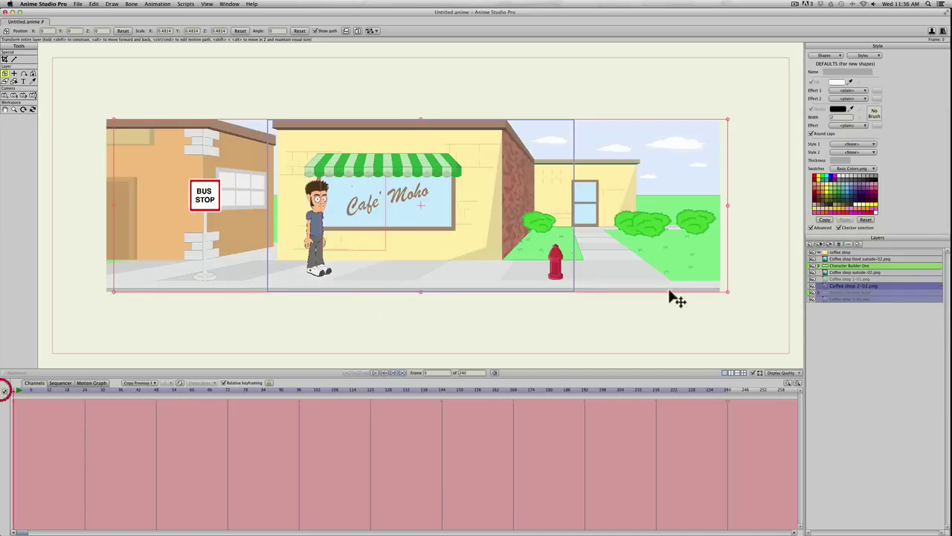
click(849, 265)
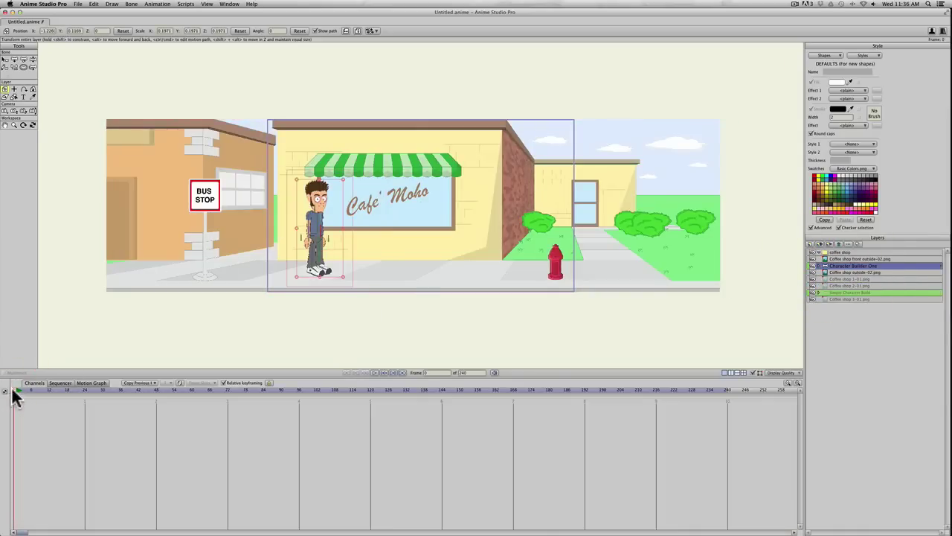
drag(14, 391, 84, 389)
key(z)
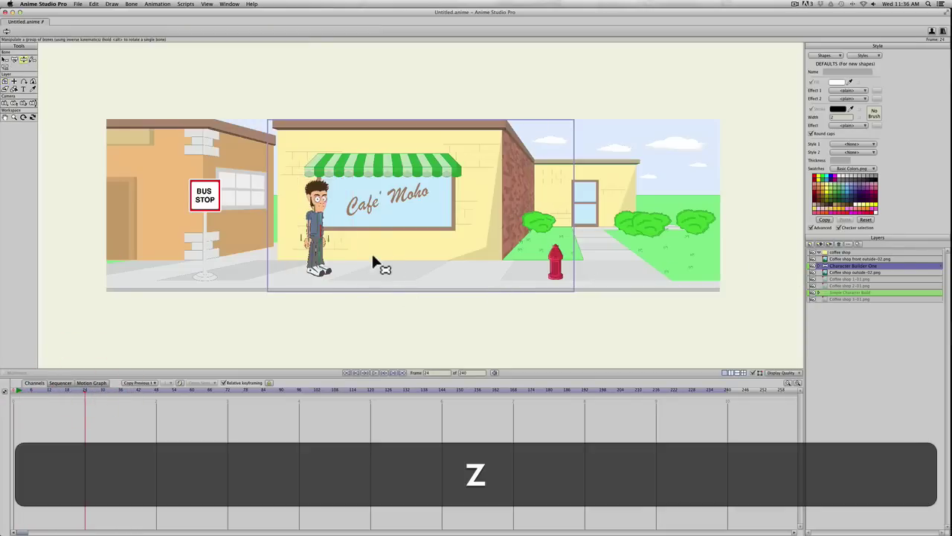
drag(318, 230, 341, 198)
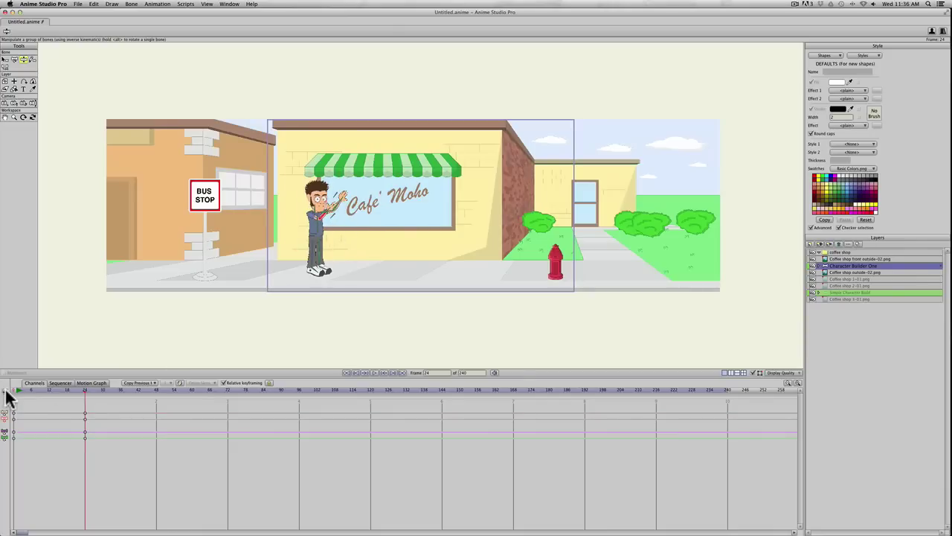
drag(22, 390, 227, 389)
At frame 72, make the bus stop and hydrant layer invisible.
click(227, 389)
drag(198, 388, 228, 390)
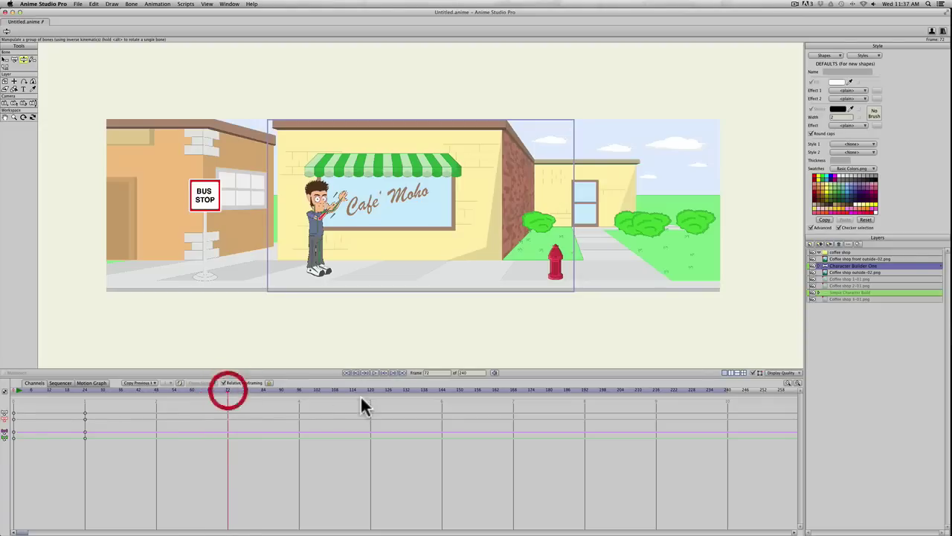
double_click(841, 256)
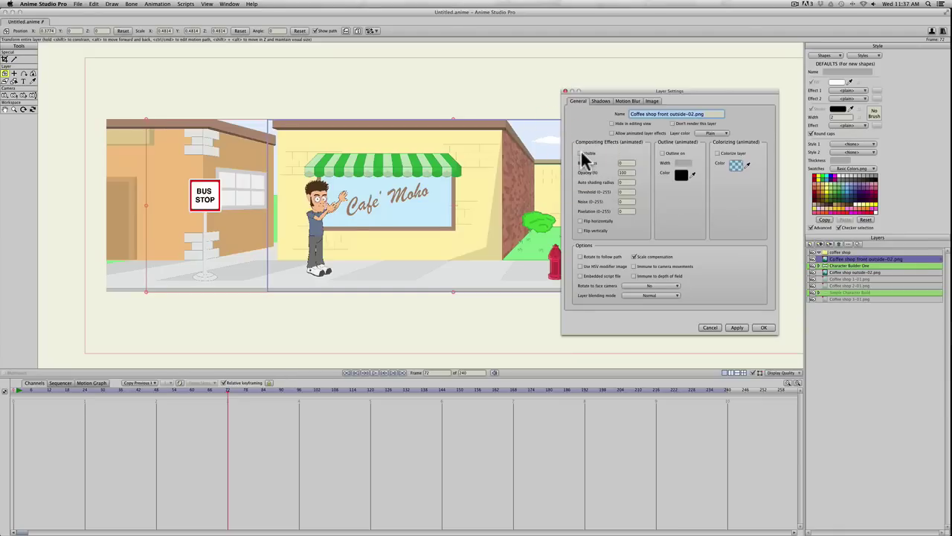
click(738, 327)
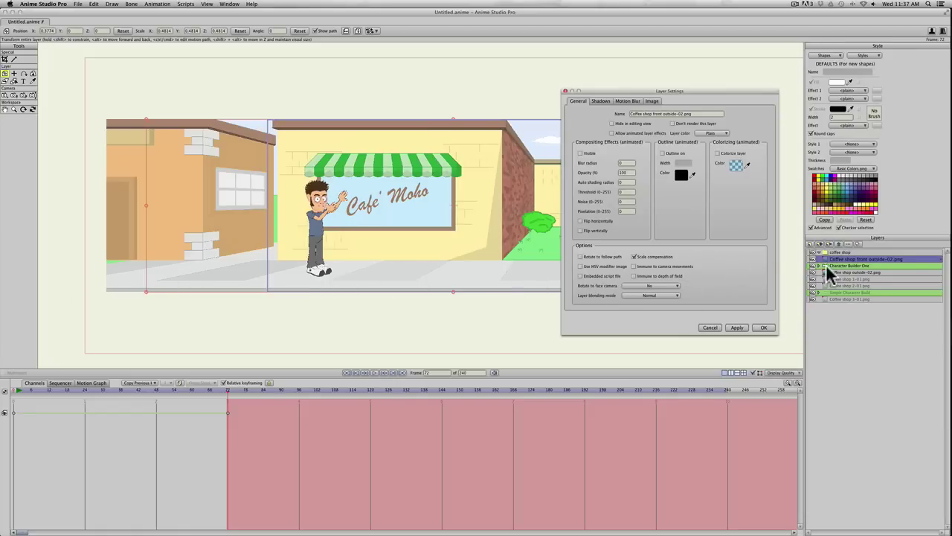
Also set the walking character and outside building layers invisible at frame 72.
click(839, 266)
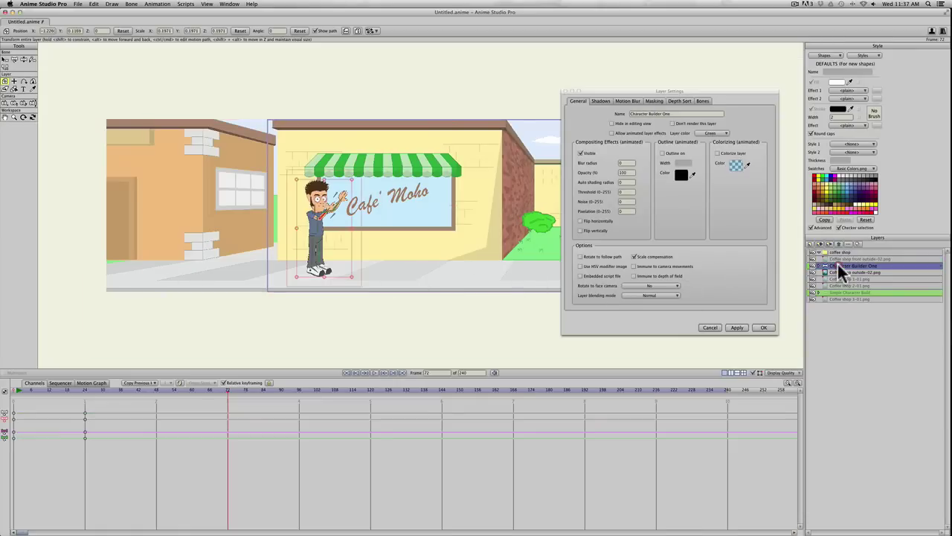
key(shift)
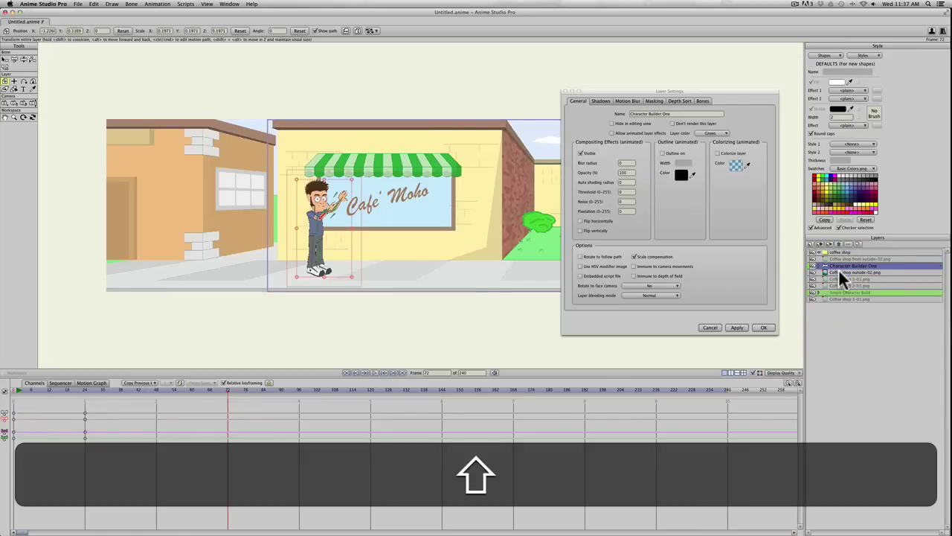
shift+click(841, 270)
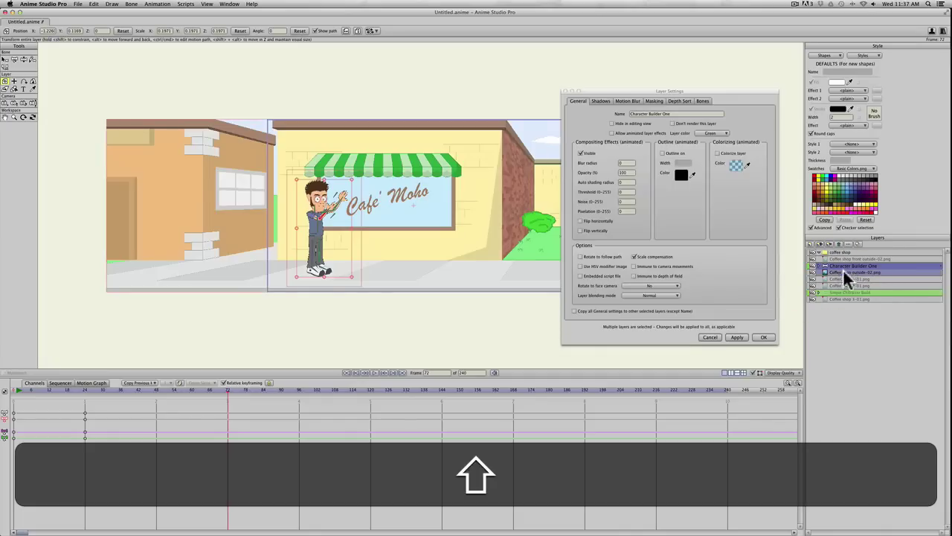
click(581, 153)
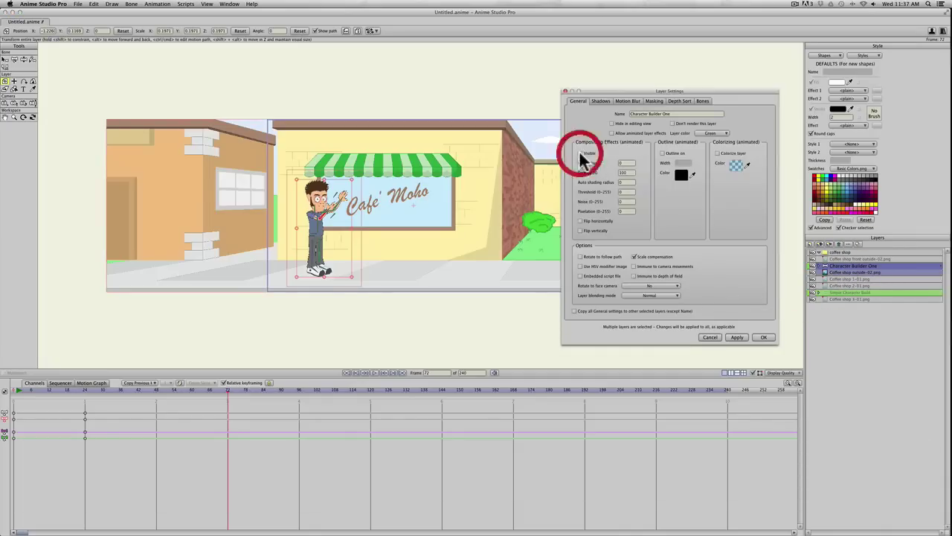
click(737, 337)
click(765, 337)
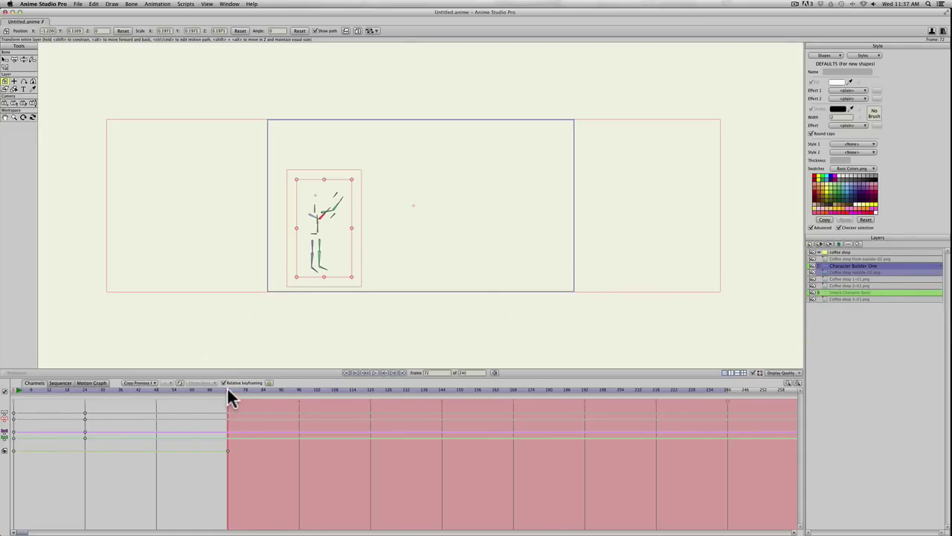
Make all café interior layers visible at frame 72, then return to the first frame.
double_click(845, 278)
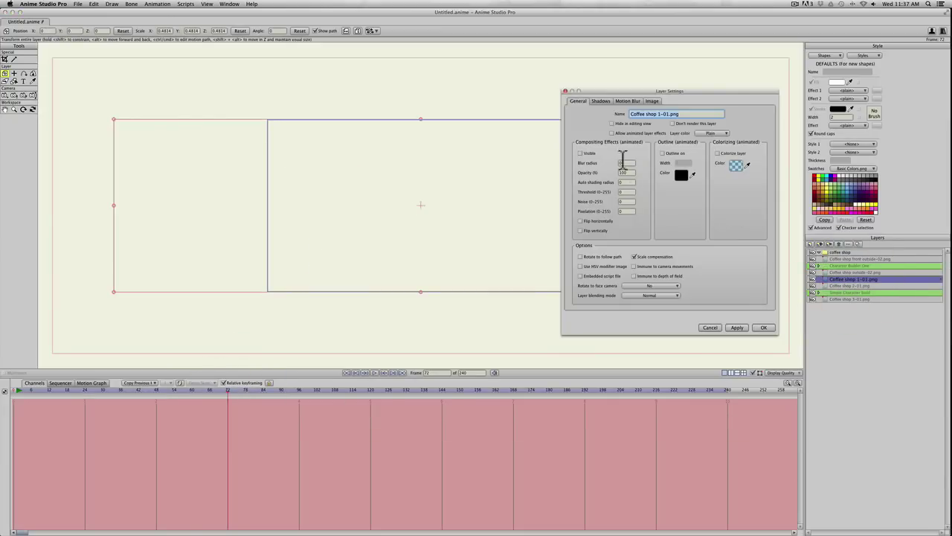
key(shift)
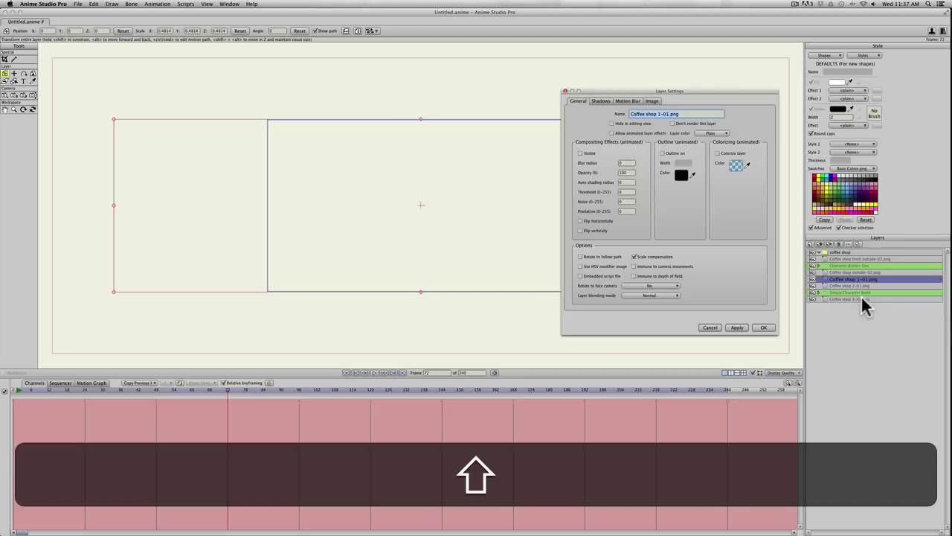
shift+click(862, 298)
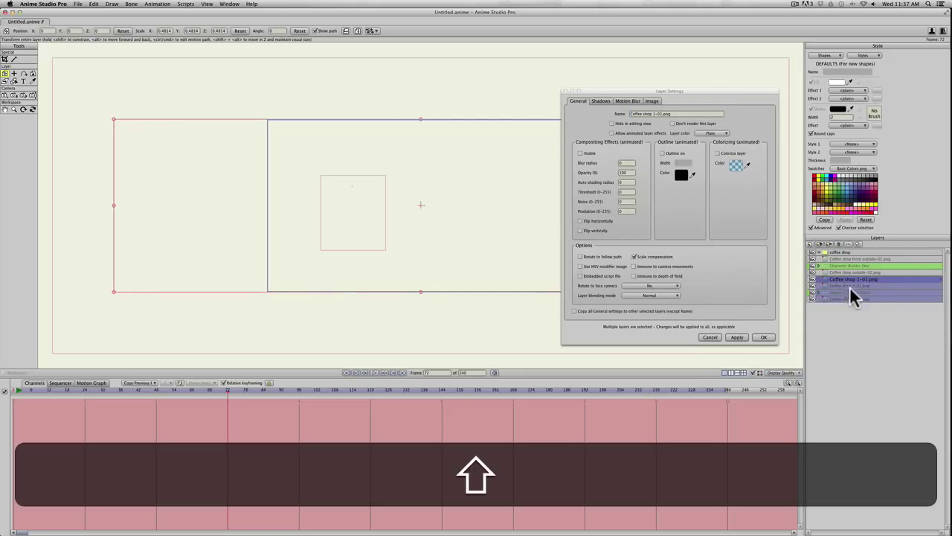
click(580, 153)
click(737, 337)
click(764, 338)
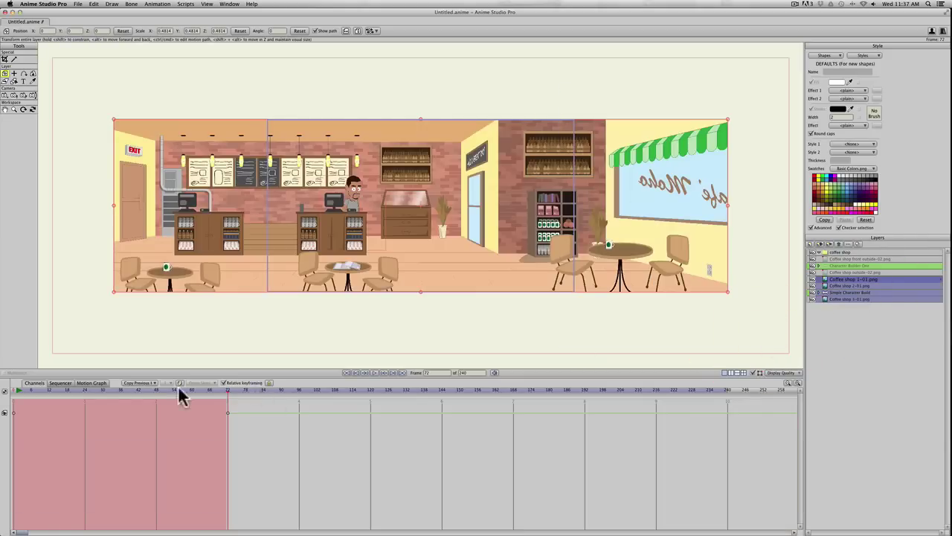
click(18, 389)
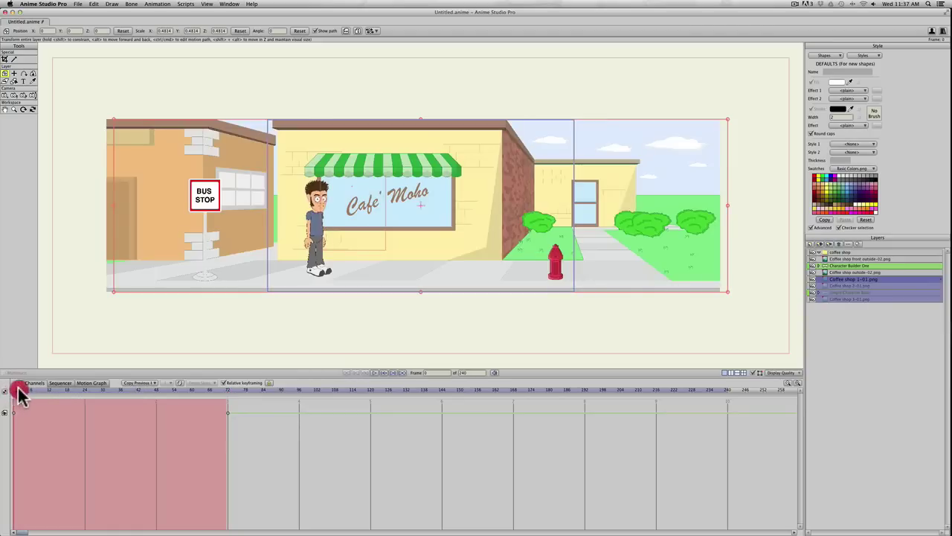
Scrub from frame 1 to frame 72 to check the street-to-café cut and the waving pose.
drag(18, 389, 227, 389)
click(226, 389)
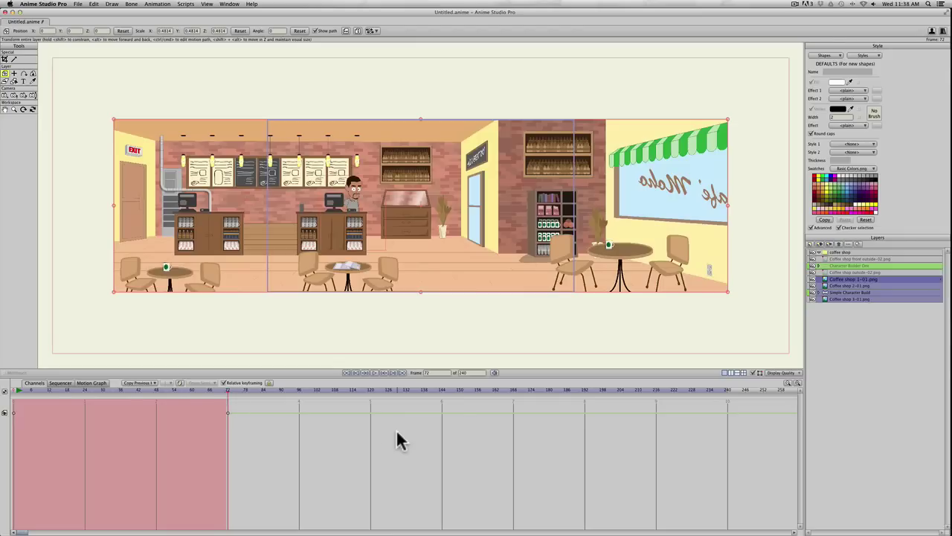
click(38, 390)
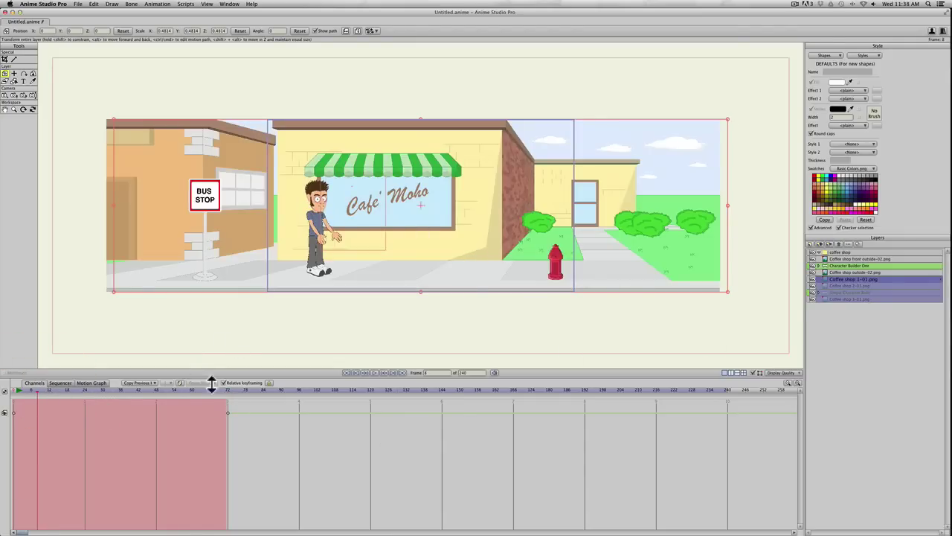
drag(212, 392, 228, 392)
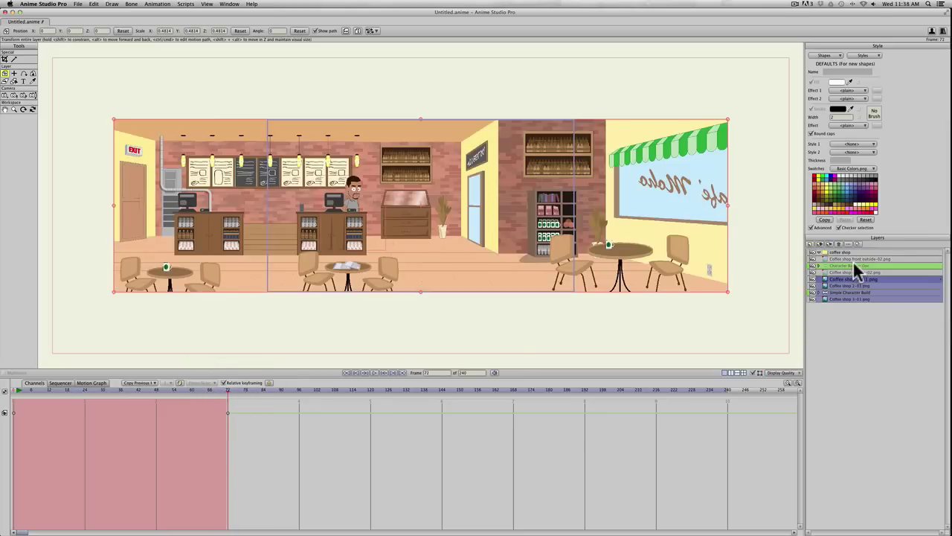
Set the Character Builder One layer visible in its Layer Settings.
double_click(854, 266)
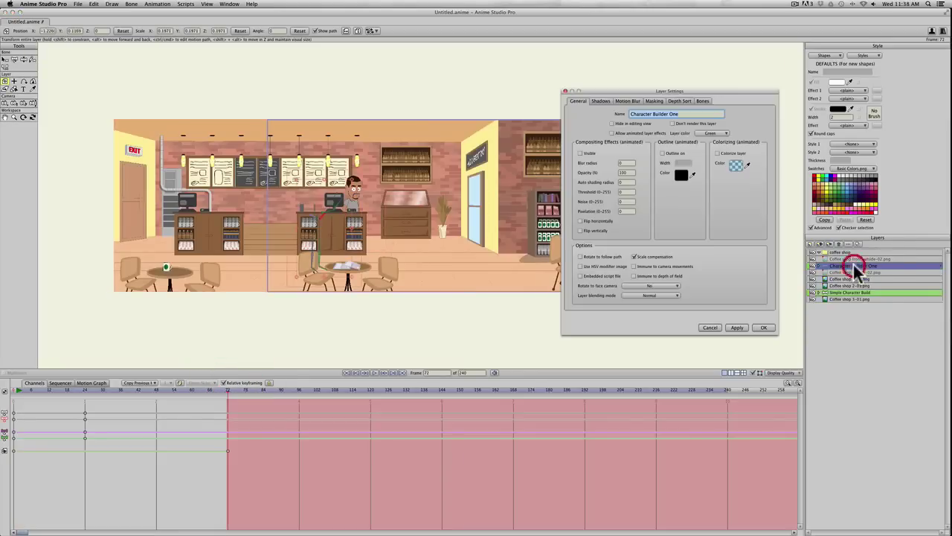
click(580, 153)
click(762, 328)
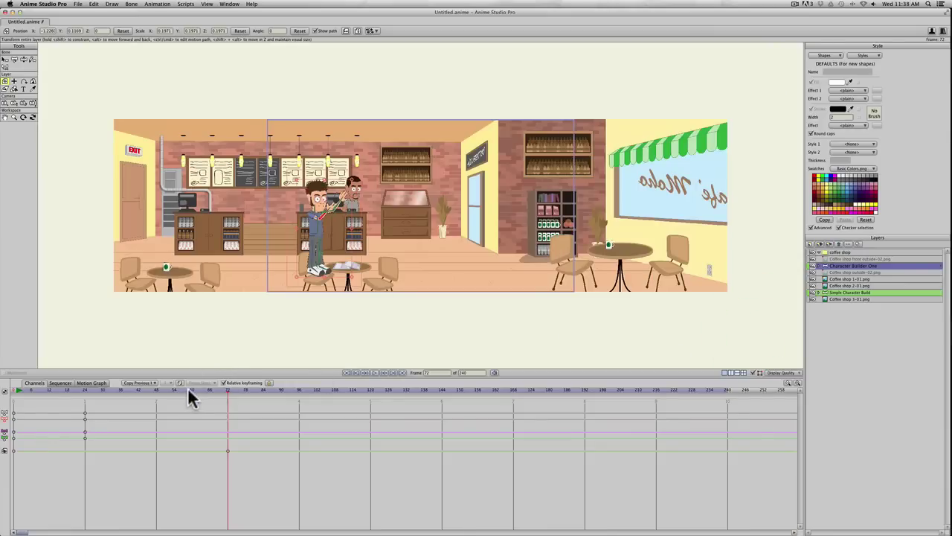
At frame 71, move the character layer toward the Cafe Moho door with Transform Layer.
click(195, 391)
drag(195, 392, 228, 388)
click(346, 33)
drag(328, 250, 408, 210)
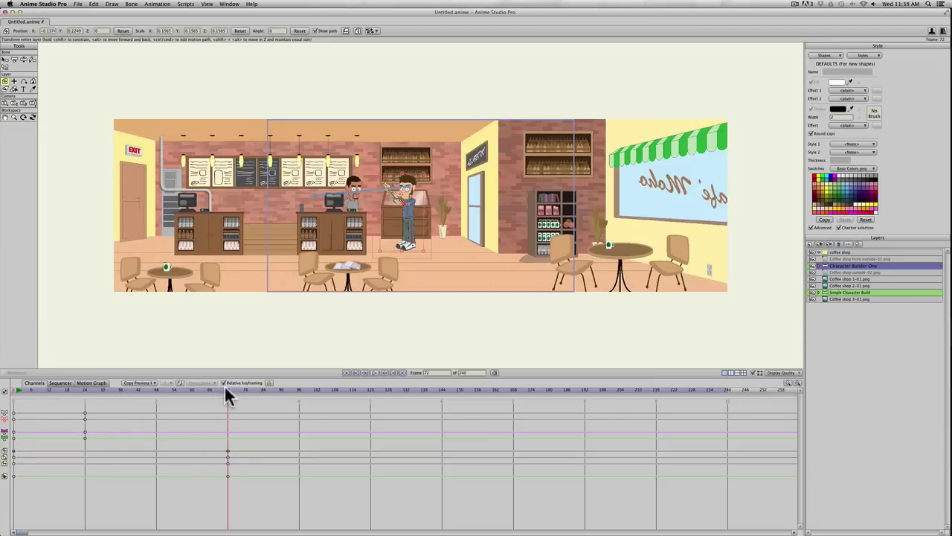
Preview the character's movement from frame 1 through frame 57.
drag(225, 388, 228, 390)
click(17, 389)
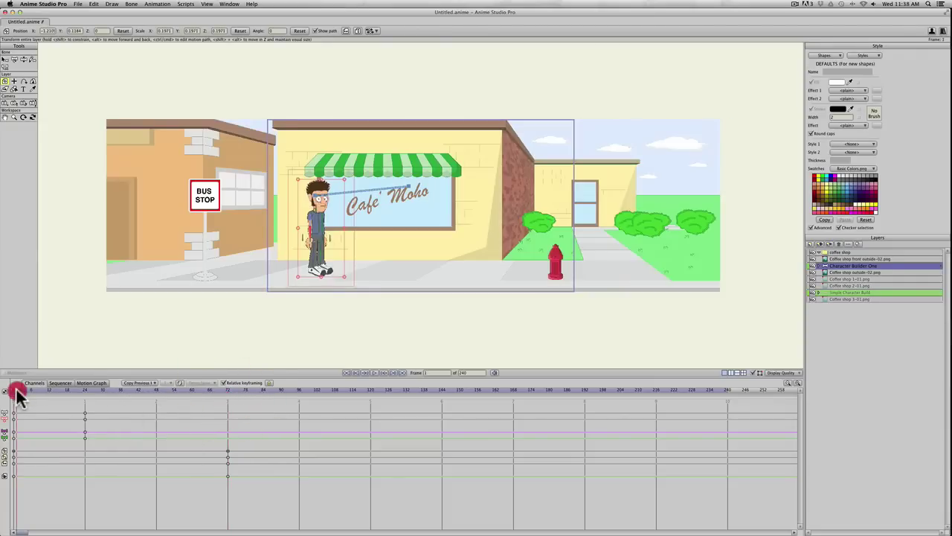
drag(17, 392, 35, 391)
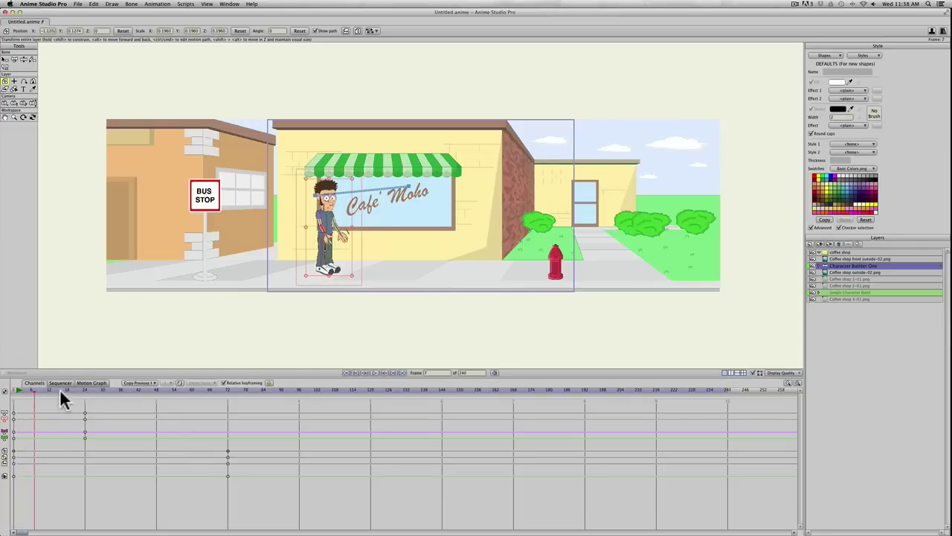
drag(32, 390, 120, 391)
key(super+Right)
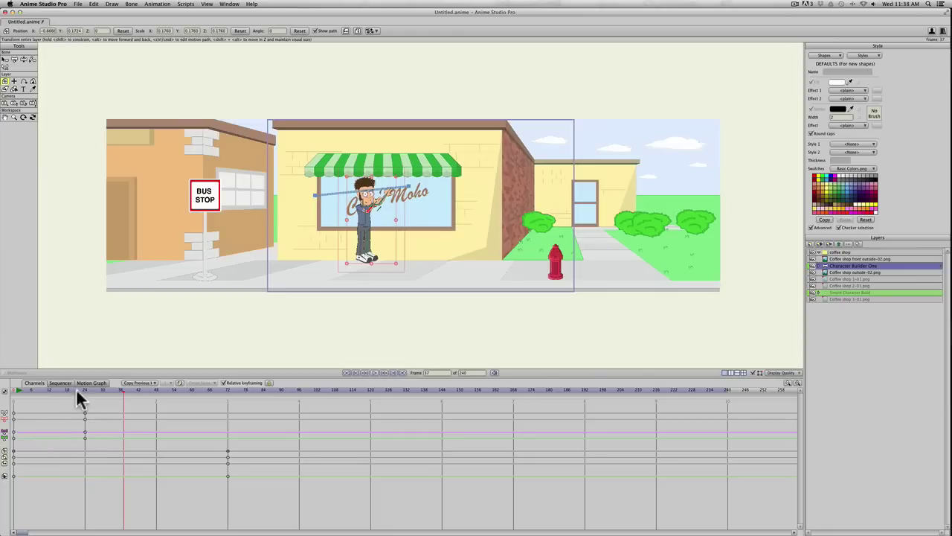
drag(81, 396, 182, 394)
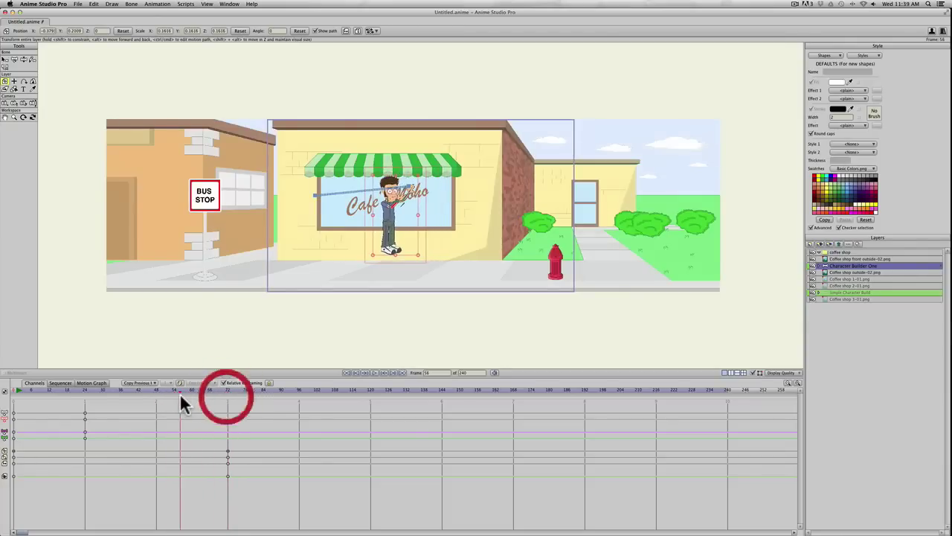
Undo the last two changes to the character's drifting move.
key(super+z)
key(super+z)
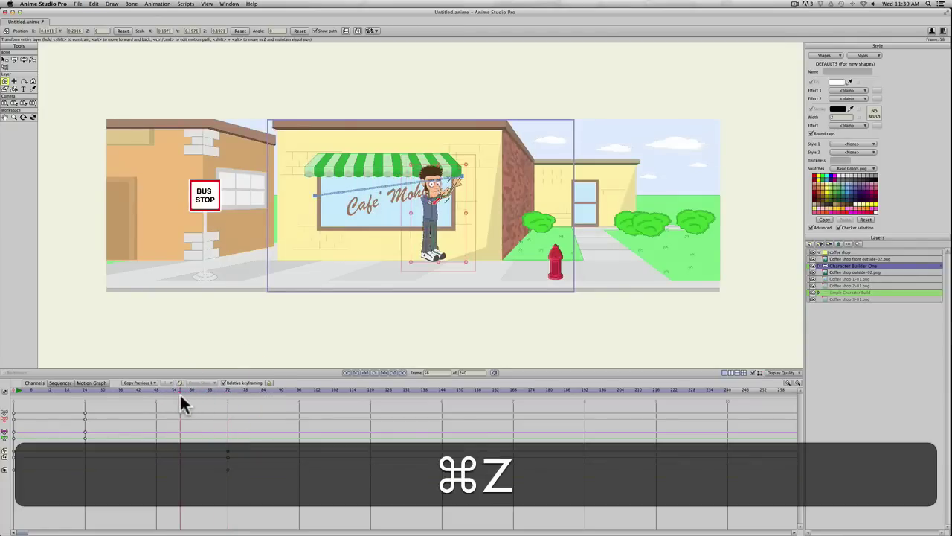
key(super+z)
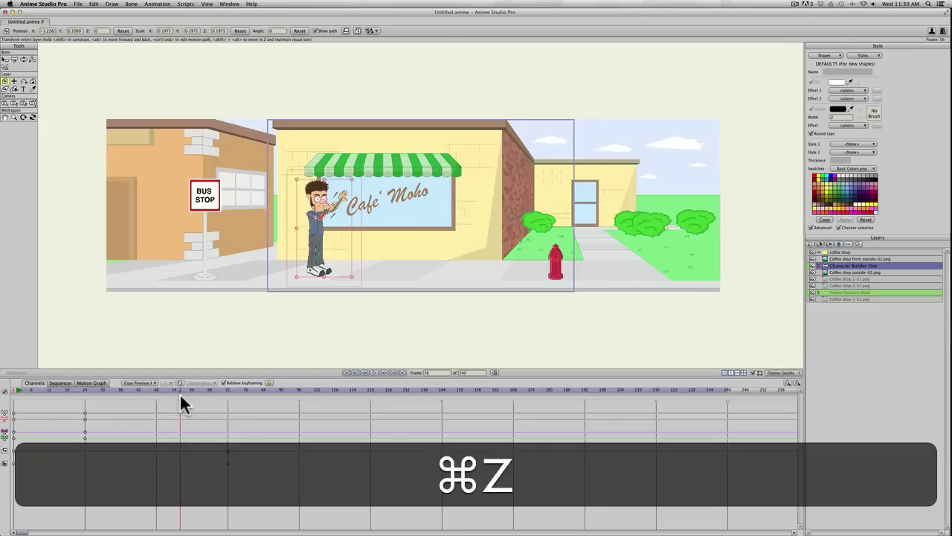
drag(172, 389, 224, 387)
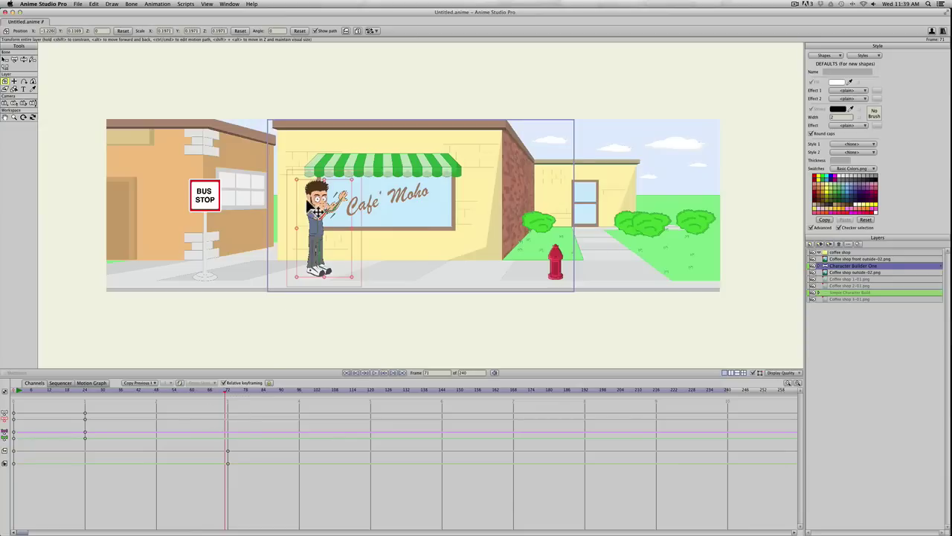
Select all of the character's parts and freeze his pose with keyframes at frame 71.
click(311, 237)
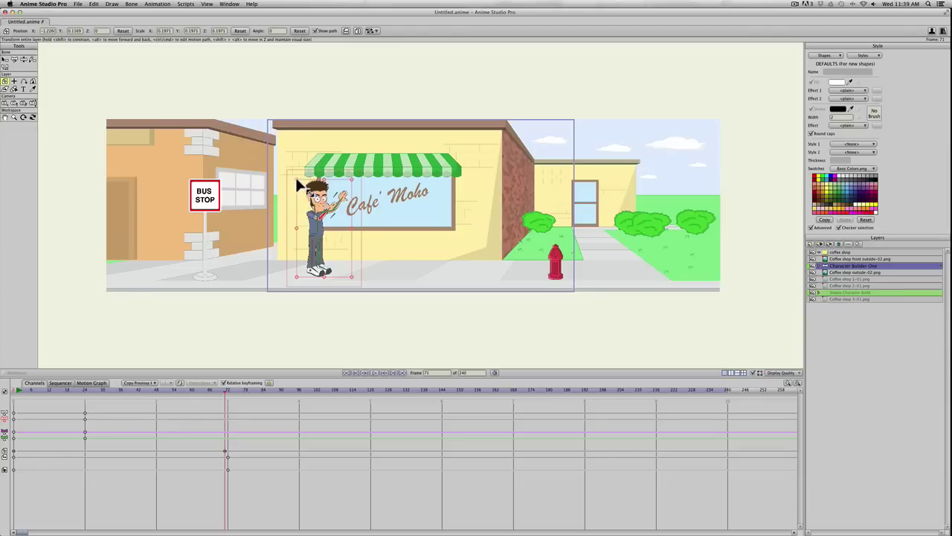
click(297, 181)
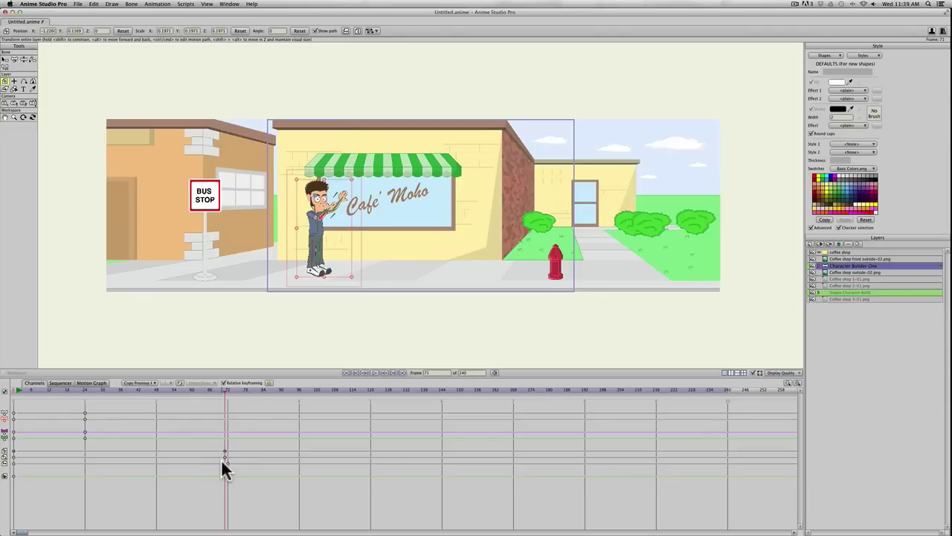
click(291, 186)
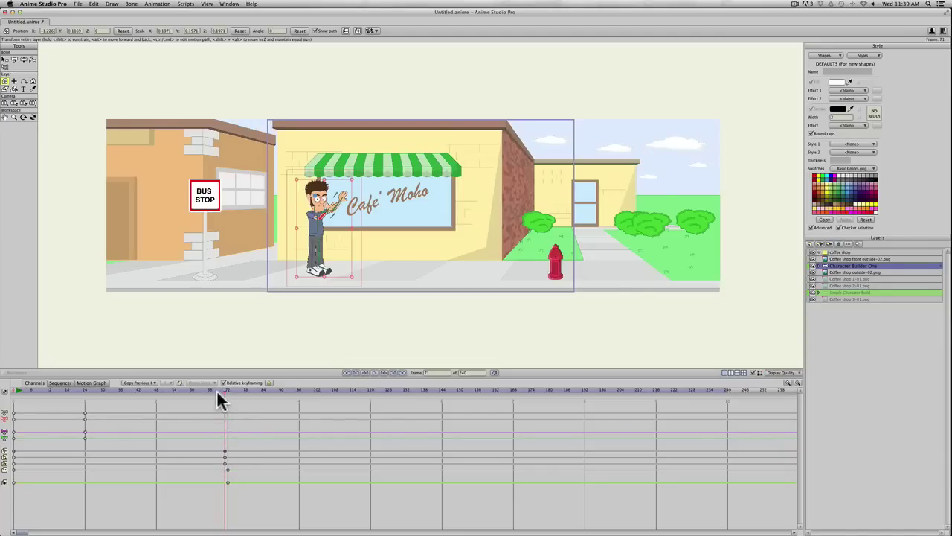
drag(216, 389, 226, 389)
key(super+a)
key(super+f)
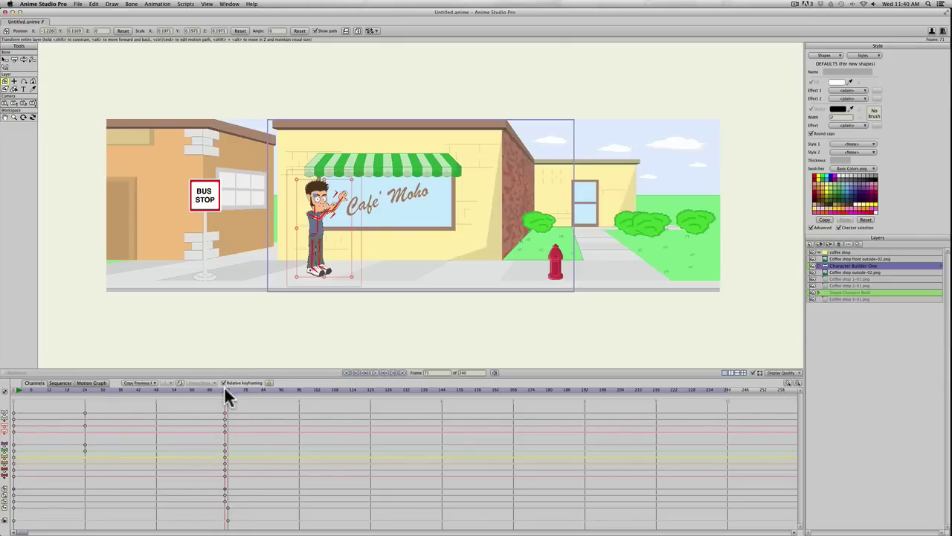
With relative keyframing at frame 72, move the character beside the barista's counter and scale him slightly smaller.
click(226, 389)
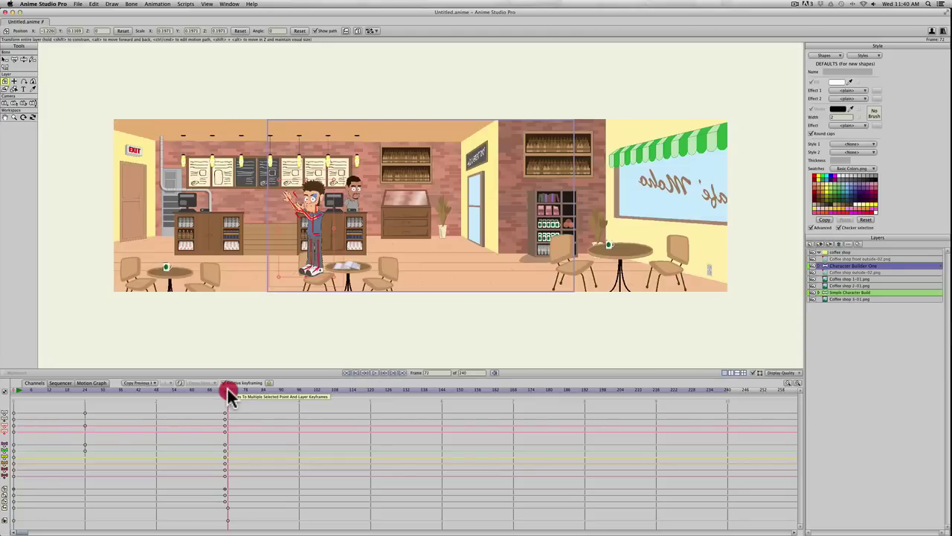
click(226, 384)
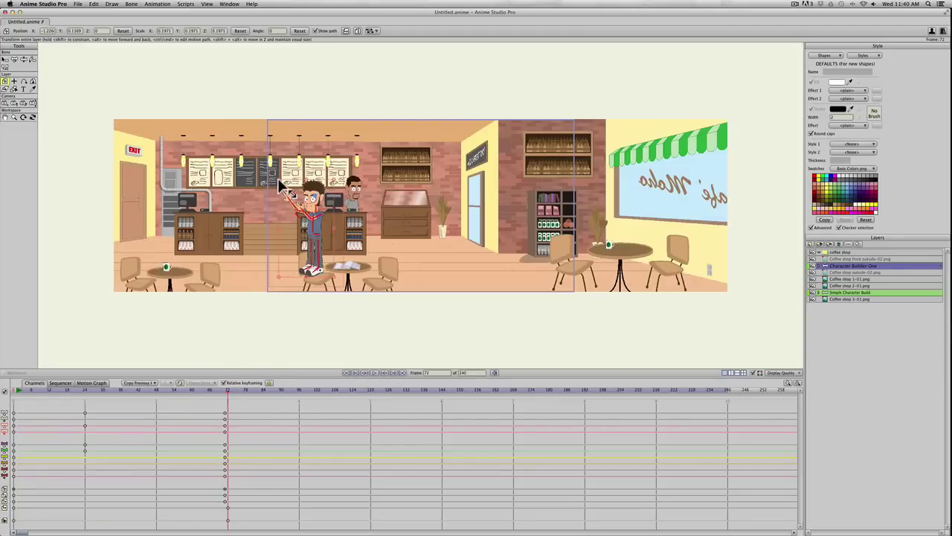
drag(281, 186, 415, 219)
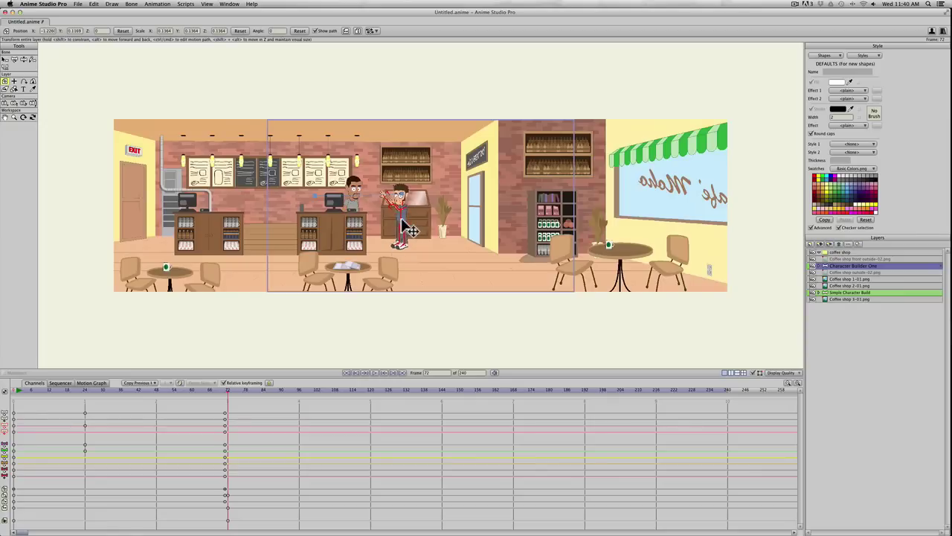
drag(385, 192, 406, 213)
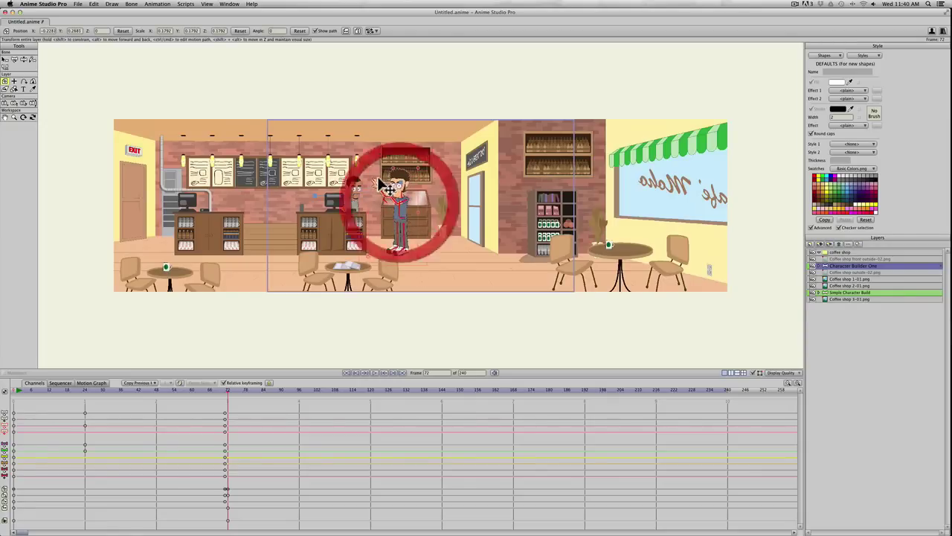
drag(371, 173, 398, 213)
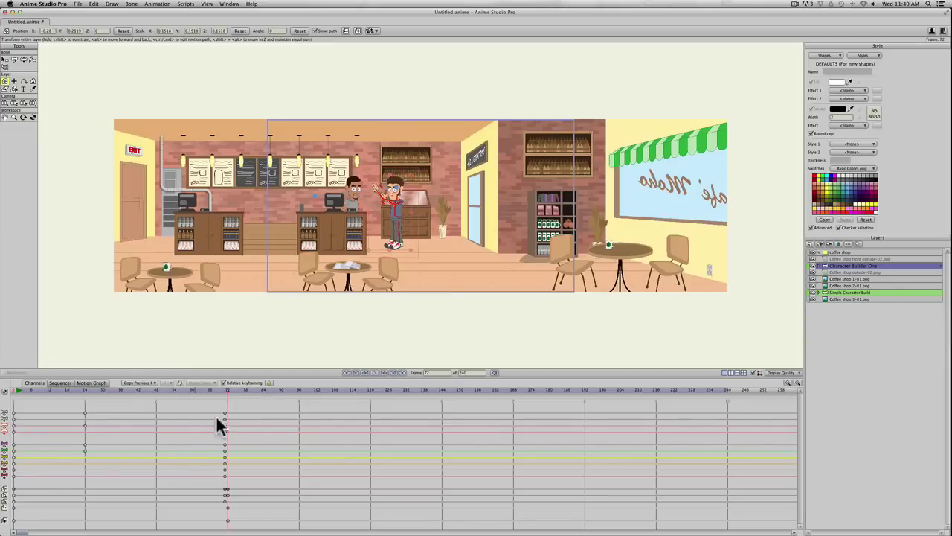
click(225, 391)
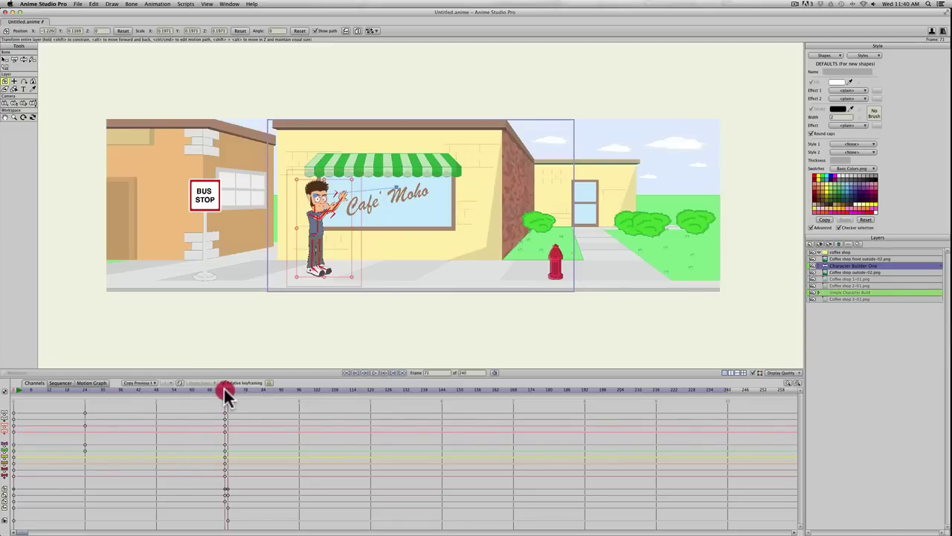
Undo an accidental pose change at frame 72.
mouse_move(220, 389)
mouse_down()
mouse_move(200, 387)
mouse_move(213, 388)
mouse_up()
click(228, 389)
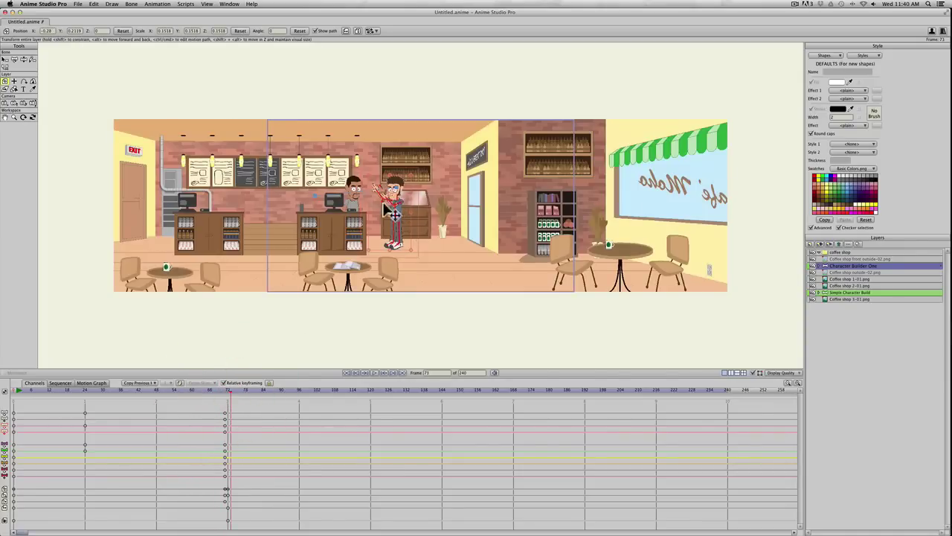
key(z)
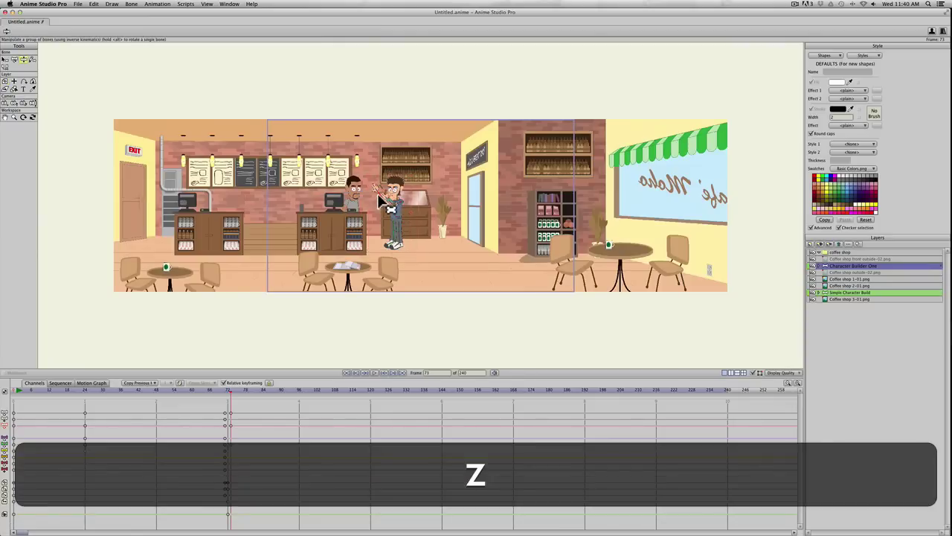
key(super+z)
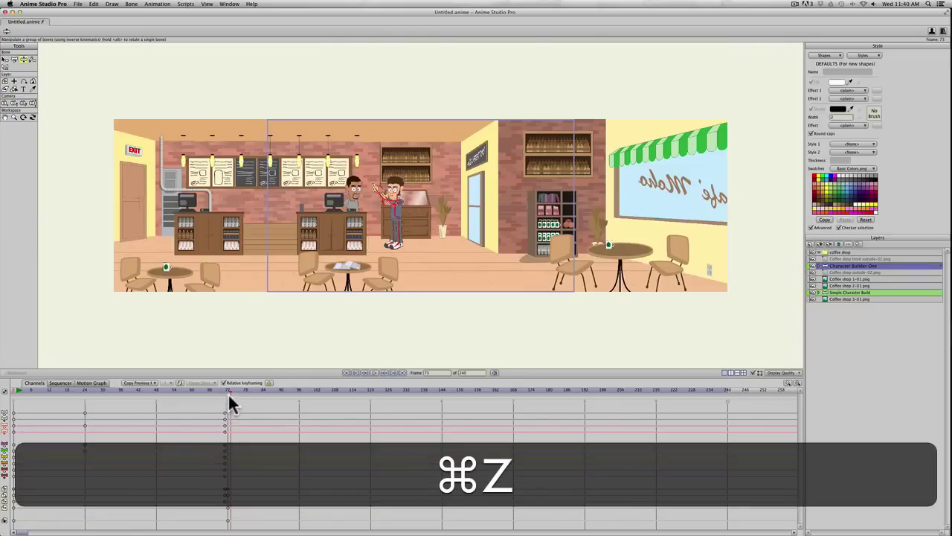
click(228, 390)
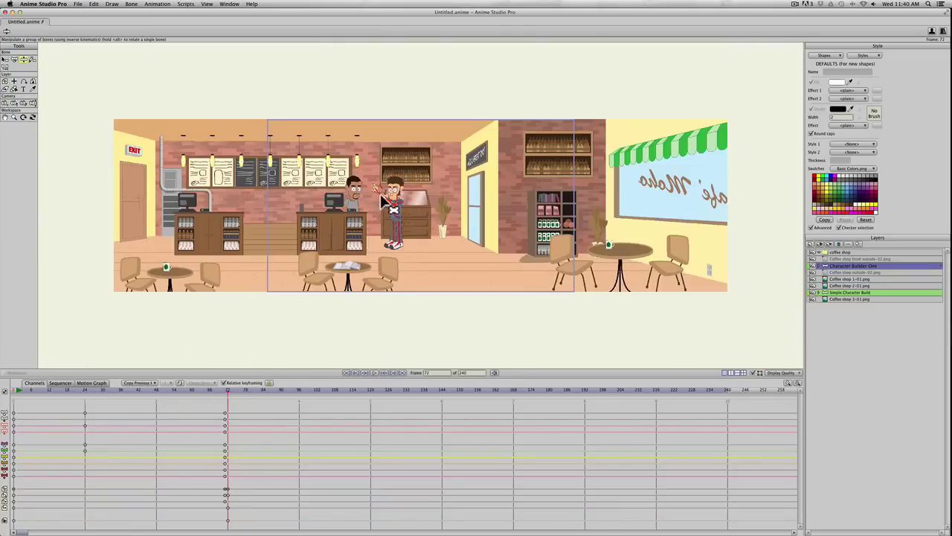
Lower the character's raised arm beside his body with Manipulate Bones at frame 72.
key(z)
drag(379, 200, 404, 242)
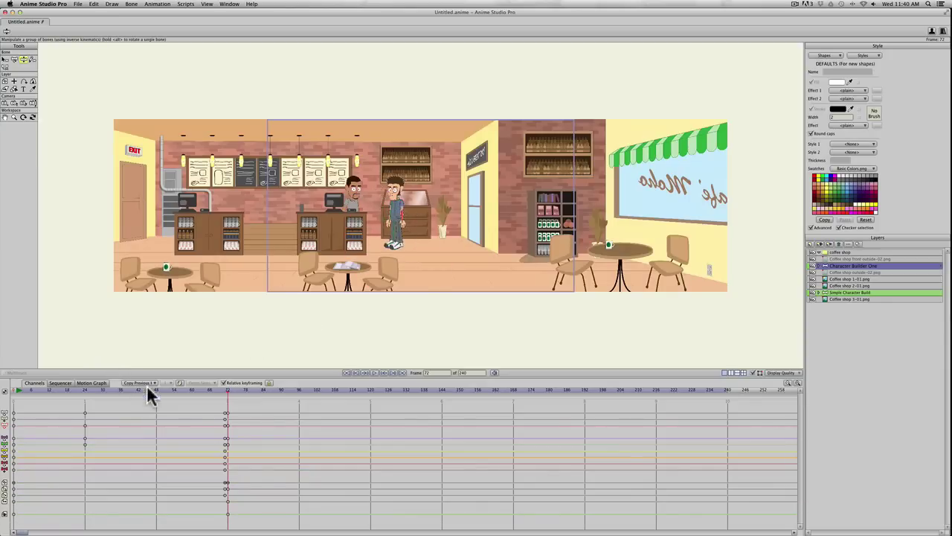
drag(148, 388, 228, 390)
drag(418, 192, 385, 253)
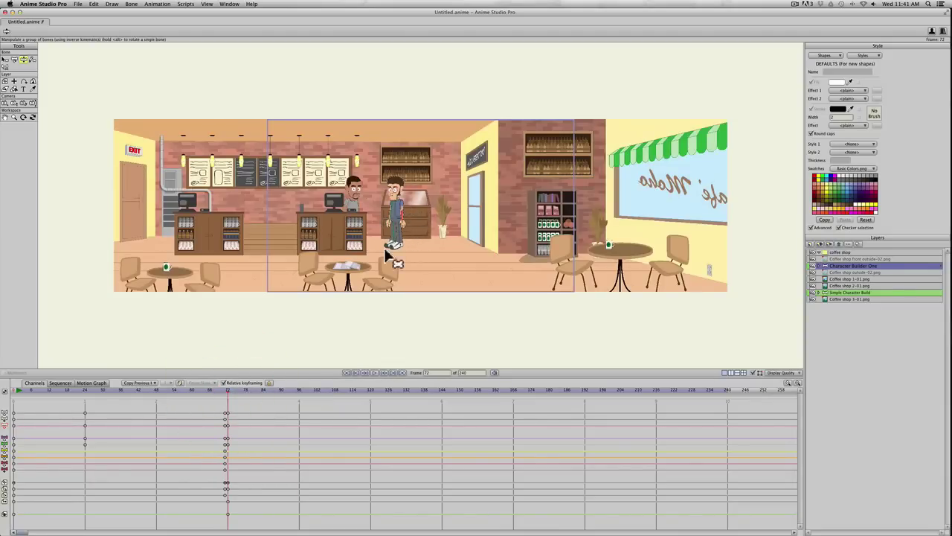
At frame 72, move the Character Builder One layer right toward the shelves.
click(224, 390)
click(227, 390)
click(825, 264)
key(t)
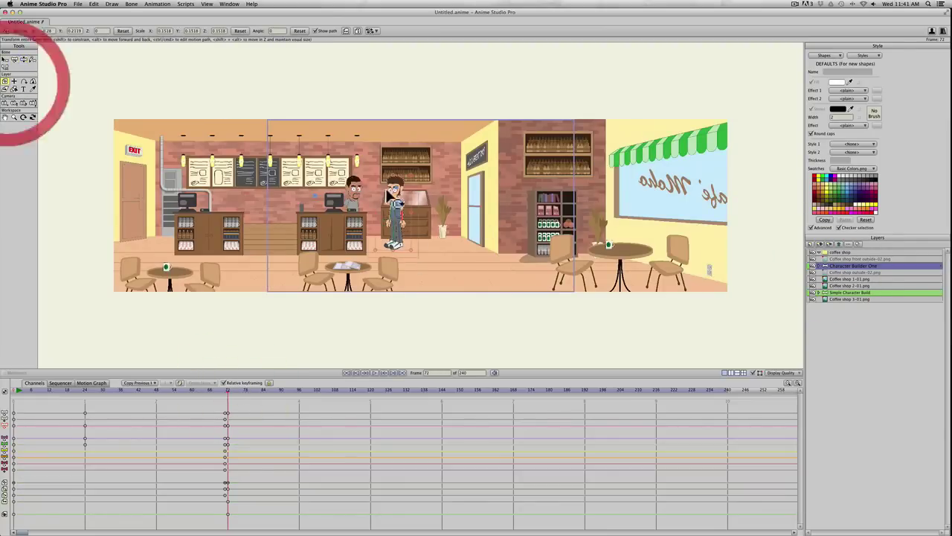
drag(384, 203, 497, 189)
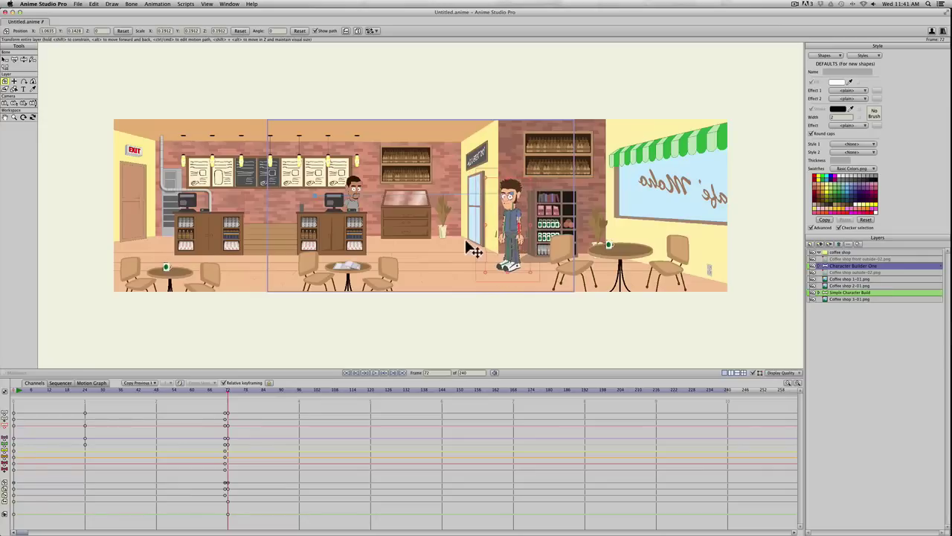
Pose the character's bones, raising his leg and selecting his hand.
key(z)
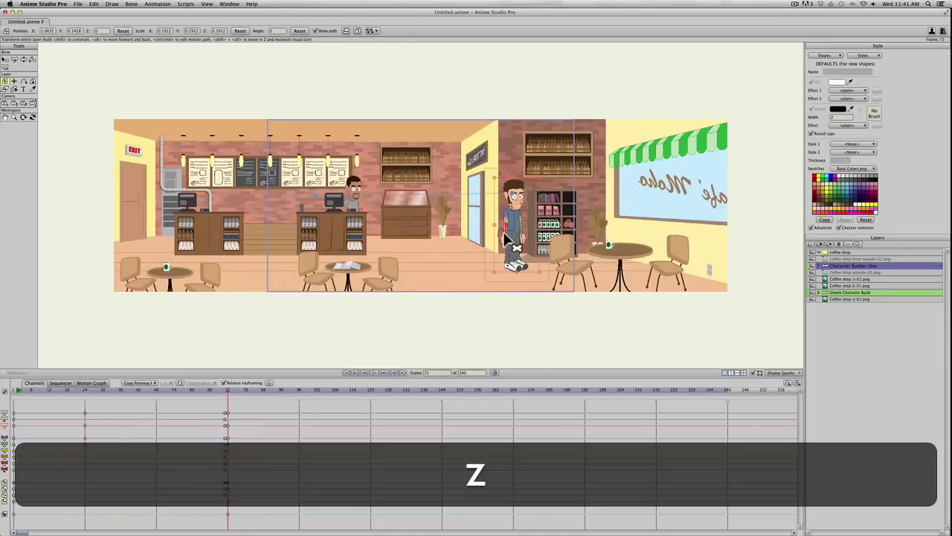
mouse_move(518, 261)
mouse_down()
mouse_move(531, 201)
mouse_move(517, 210)
mouse_move(511, 202)
mouse_up()
click(536, 206)
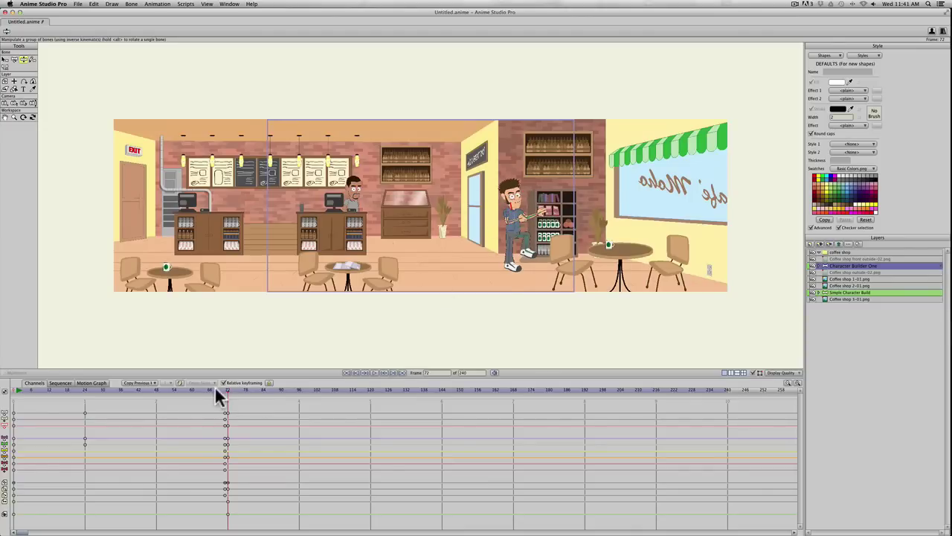
Check frames 67 and 74, then undo three times to restore the standing pose.
click(212, 389)
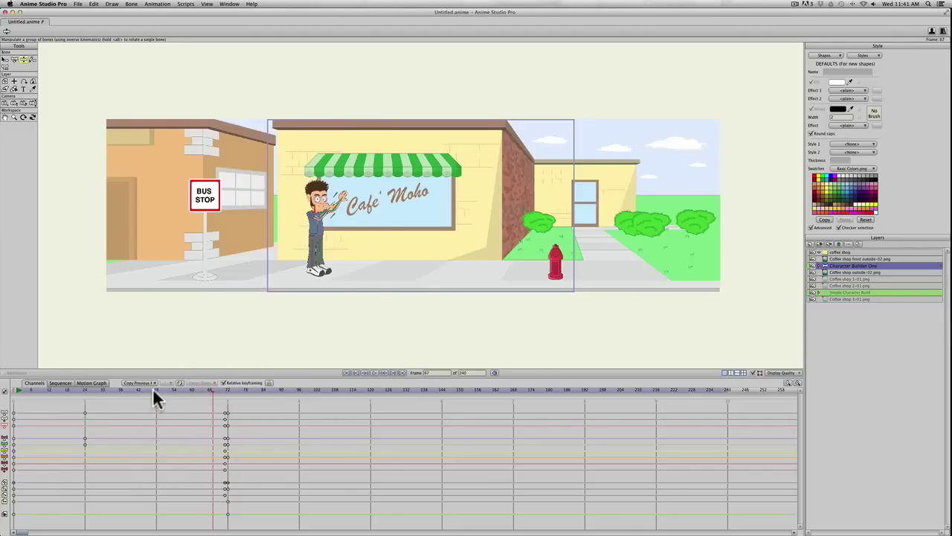
drag(153, 389, 233, 392)
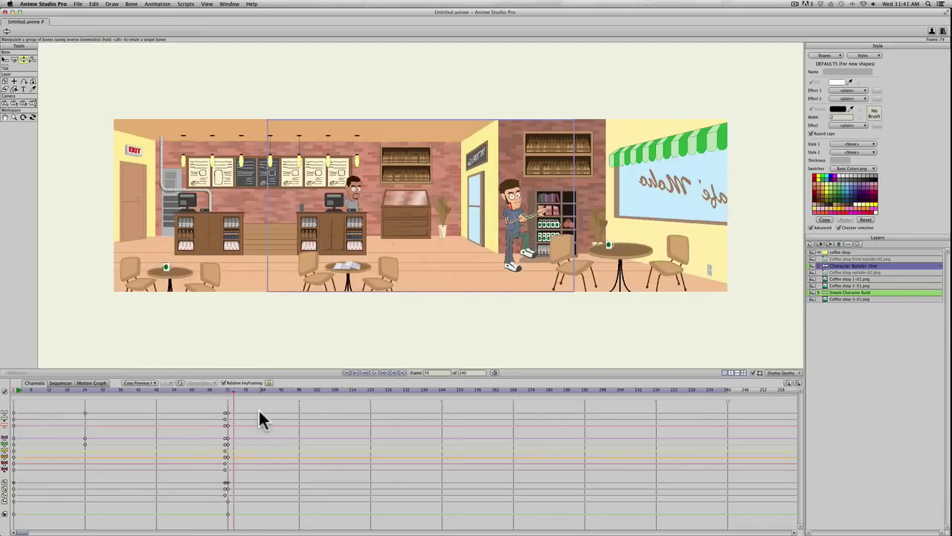
key(super+z)
key(super+z)
key(super+z)
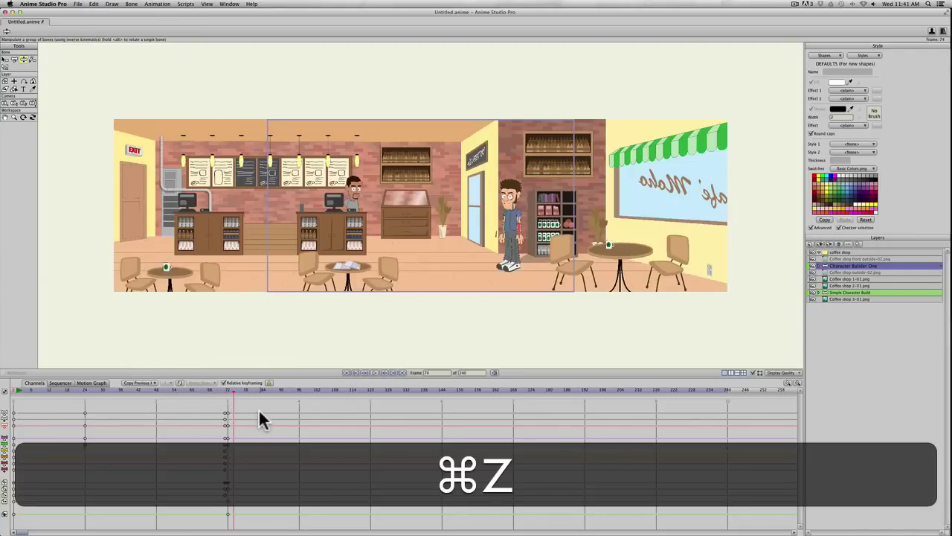
key(super+z)
key(super+z)
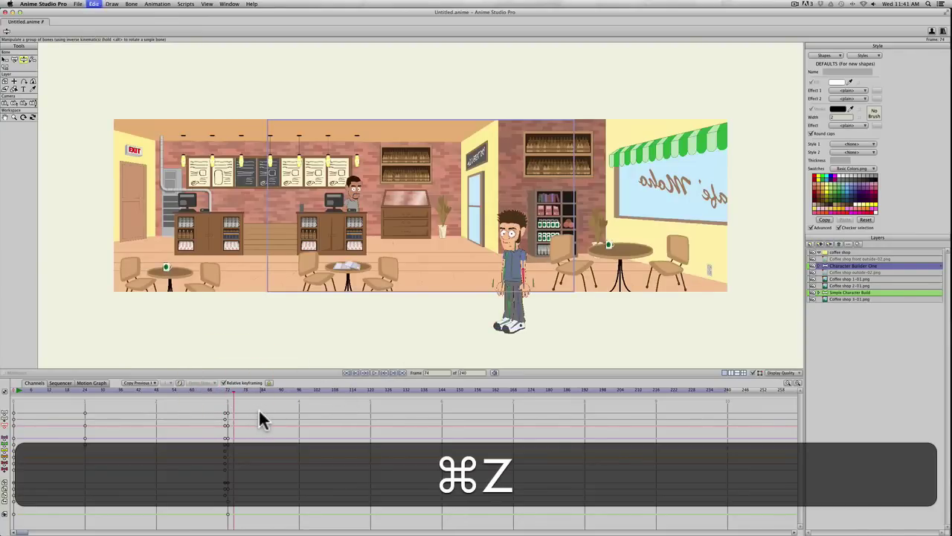
key(super+z)
key(super+z)
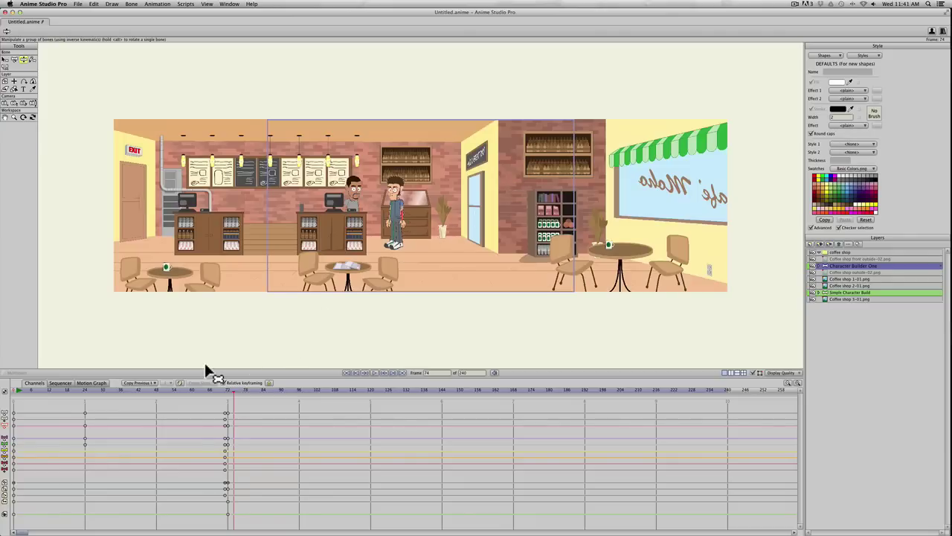
drag(222, 390, 311, 391)
drag(370, 388, 370, 388)
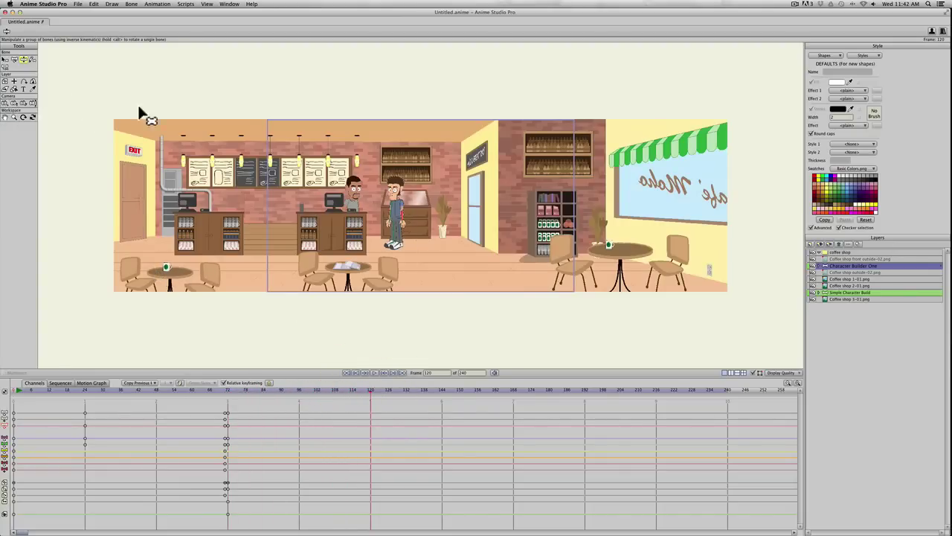
click(4, 104)
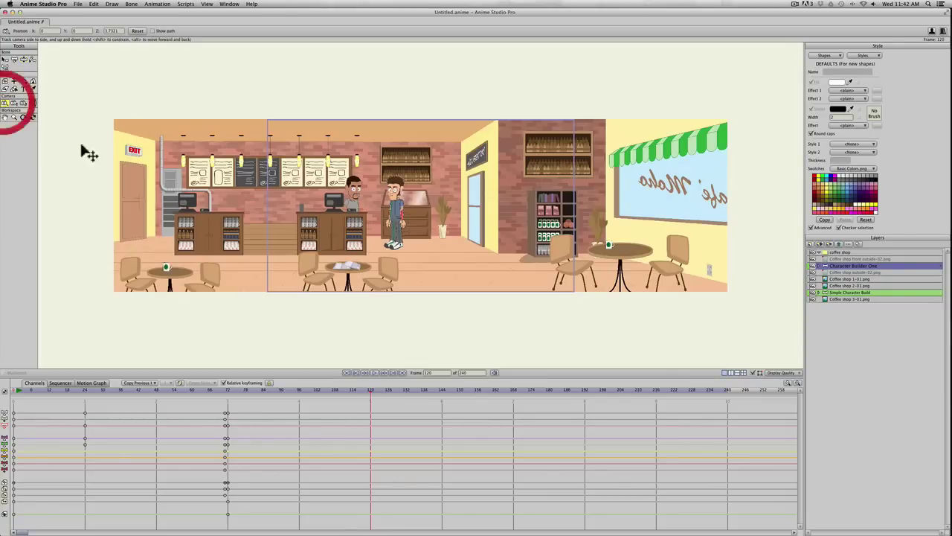
mouse_move(325, 228)
mouse_down()
mouse_move(366, 204)
mouse_move(294, 241)
mouse_move(366, 205)
mouse_move(346, 257)
mouse_move(379, 234)
mouse_move(335, 235)
mouse_up()
key(super+z)
click(13, 103)
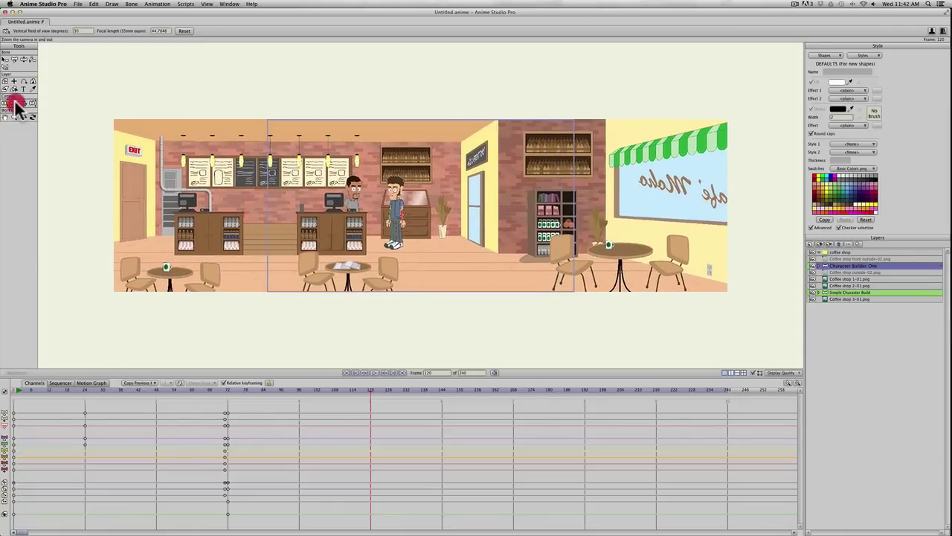
mouse_move(372, 313)
mouse_down()
mouse_move(376, 290)
mouse_move(381, 350)
mouse_move(379, 326)
mouse_up()
key(super+z)
click(23, 103)
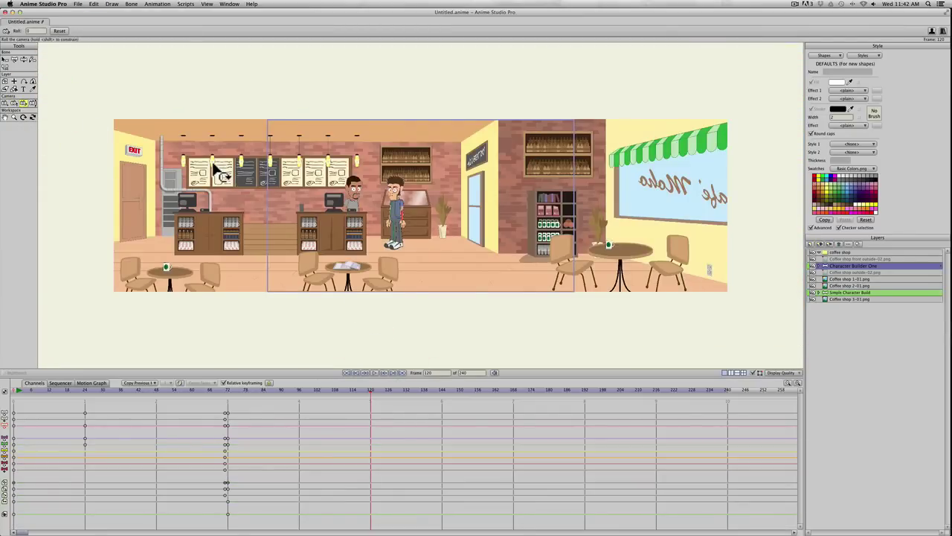
drag(220, 170, 166, 96)
key(super+z)
click(32, 103)
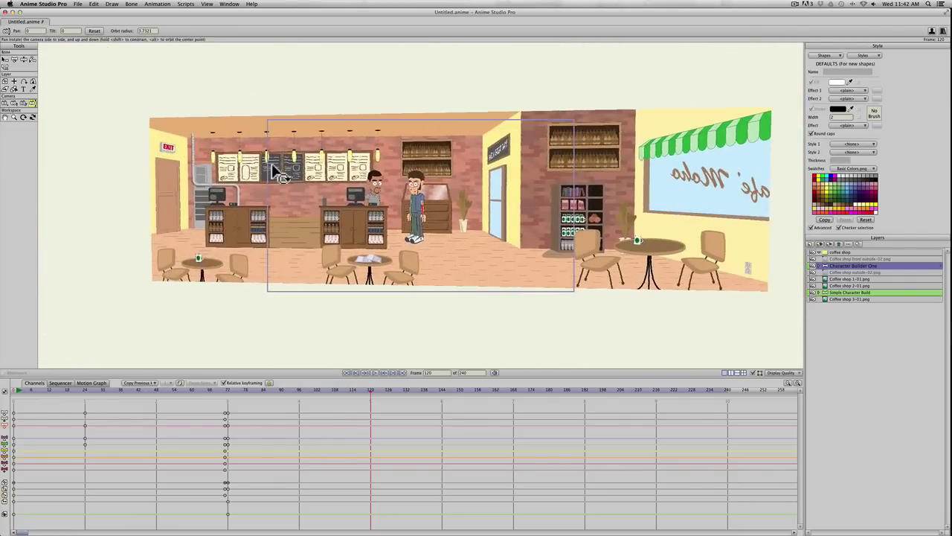
key(super+z)
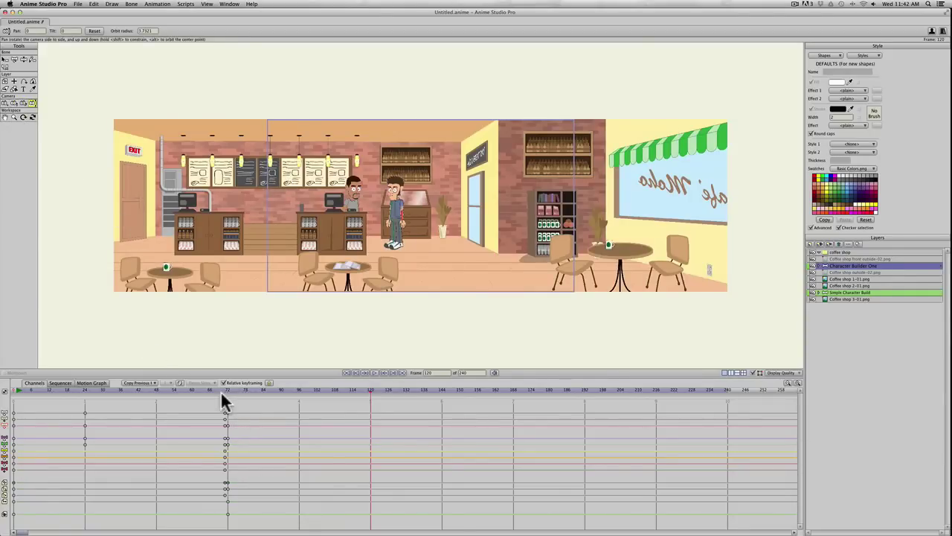
drag(227, 389, 278, 389)
drag(359, 391, 369, 391)
Add a camera keyframe at frame 120 and enlarge the timeline to show the camera track.
click(5, 104)
click(358, 186)
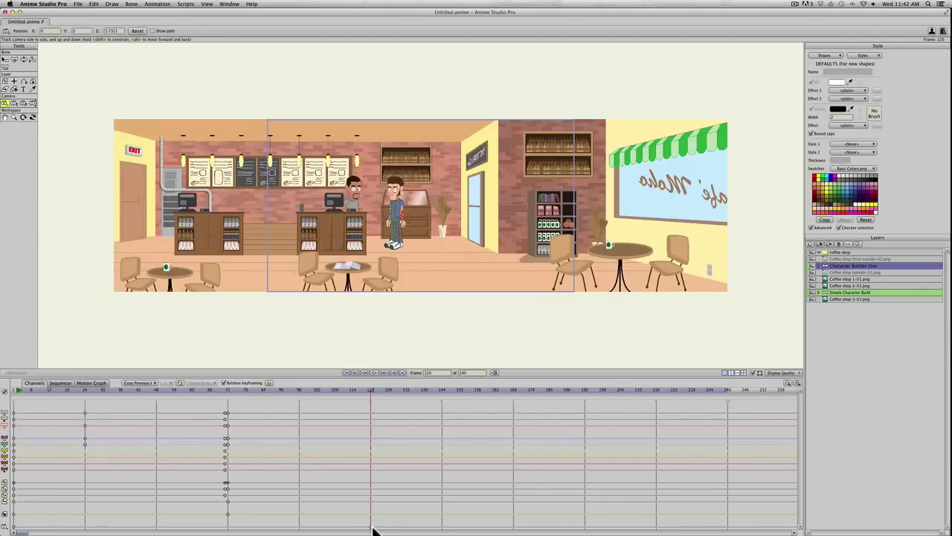
click(13, 104)
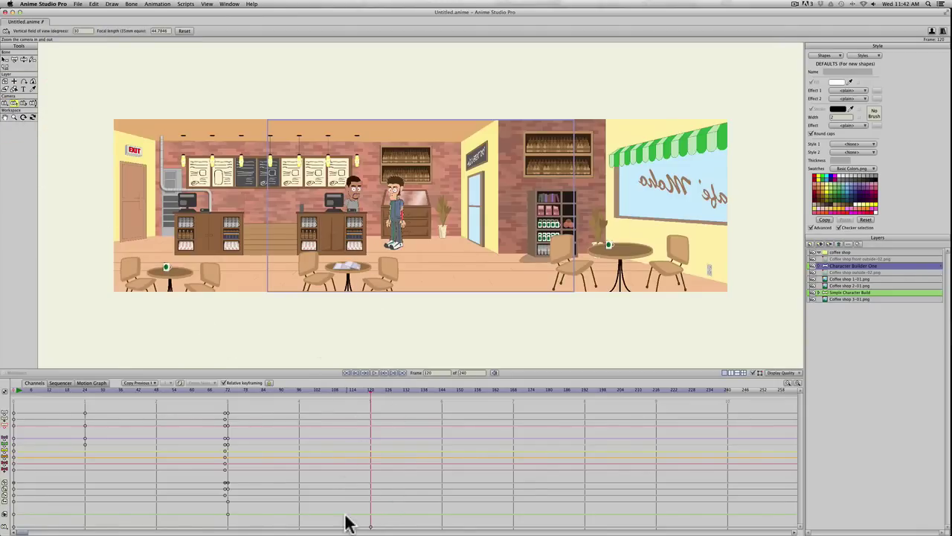
drag(313, 377, 325, 350)
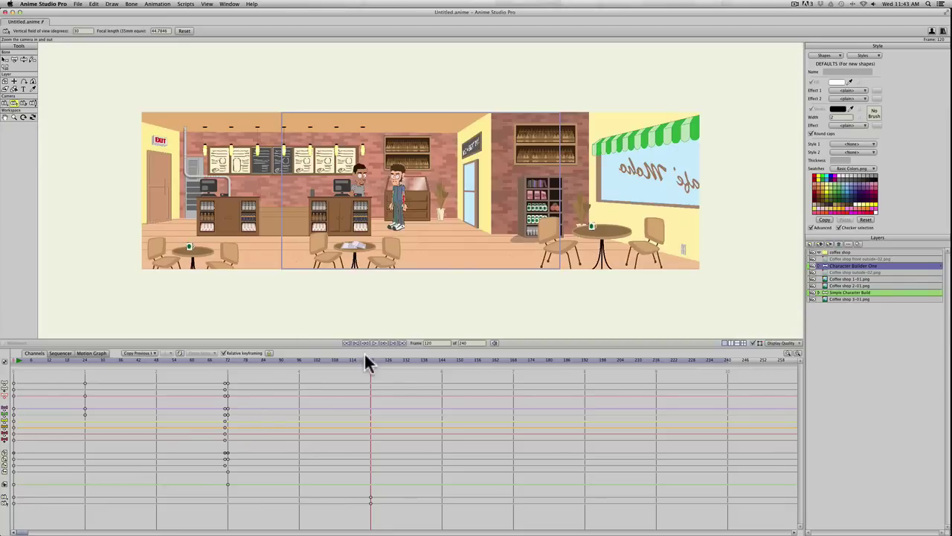
click(367, 360)
At frame 121, shift the camera slightly across the café scene.
drag(368, 358, 369, 359)
drag(368, 358, 370, 358)
click(4, 102)
click(363, 219)
drag(369, 226, 384, 233)
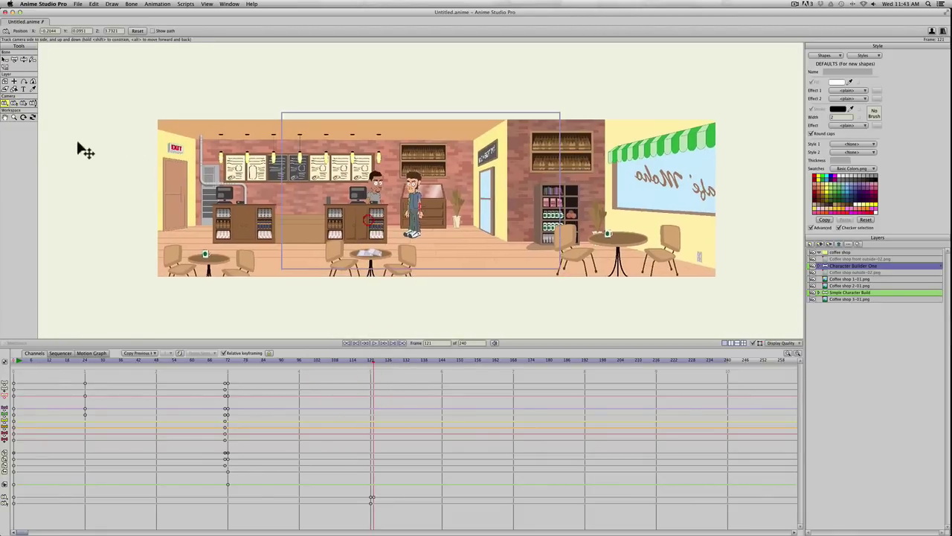
Zoom in close on the barista and customer, centre the shot, and scrub frames 71–146 to review.
click(13, 102)
drag(465, 305, 607, 459)
drag(428, 200, 368, 207)
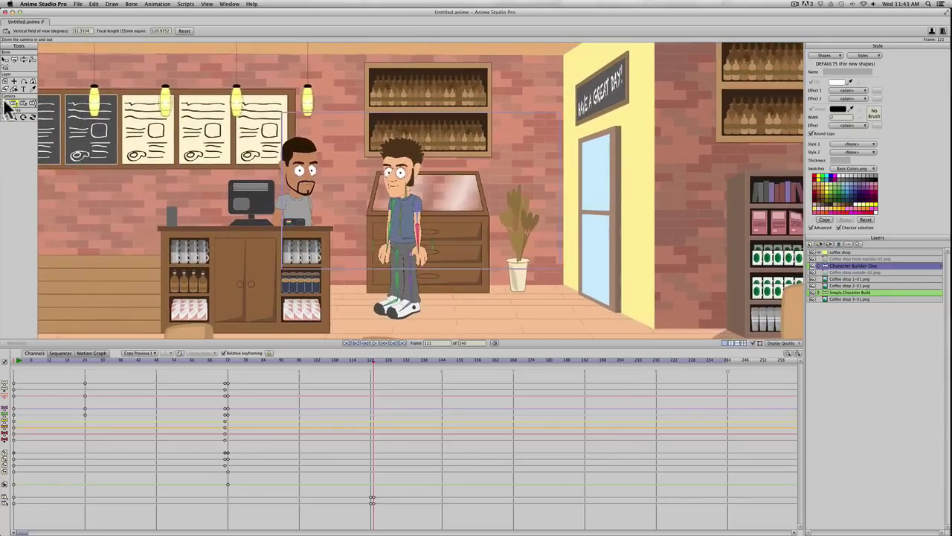
click(5, 102)
drag(319, 229, 353, 219)
drag(294, 360, 374, 360)
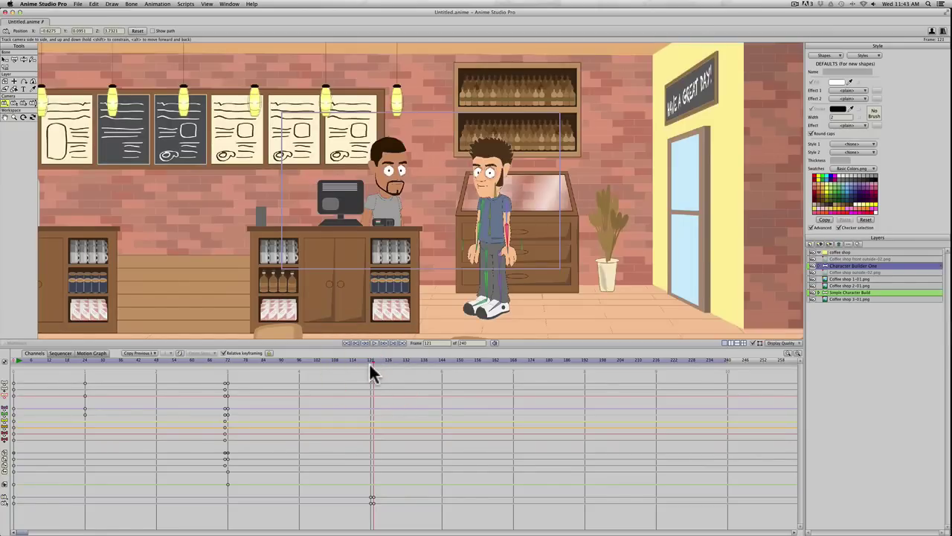
drag(359, 359, 442, 366)
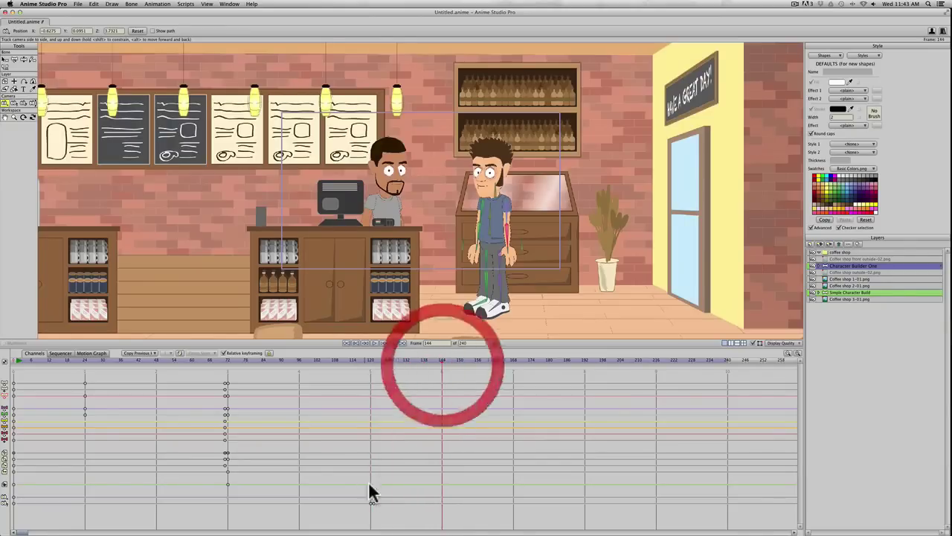
Copy the close-up camera keyframe and paste it at frame 144, then return to frame 120.
click(371, 498)
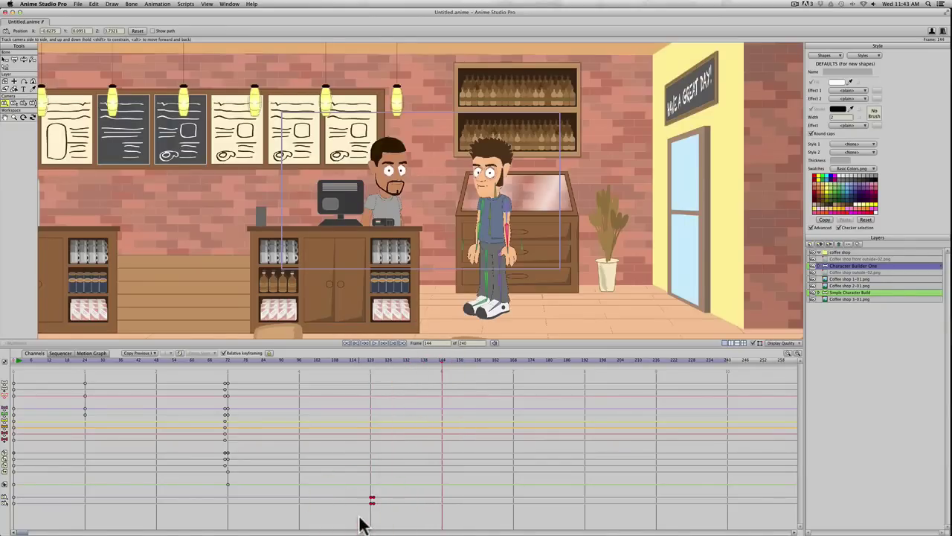
key(super+v)
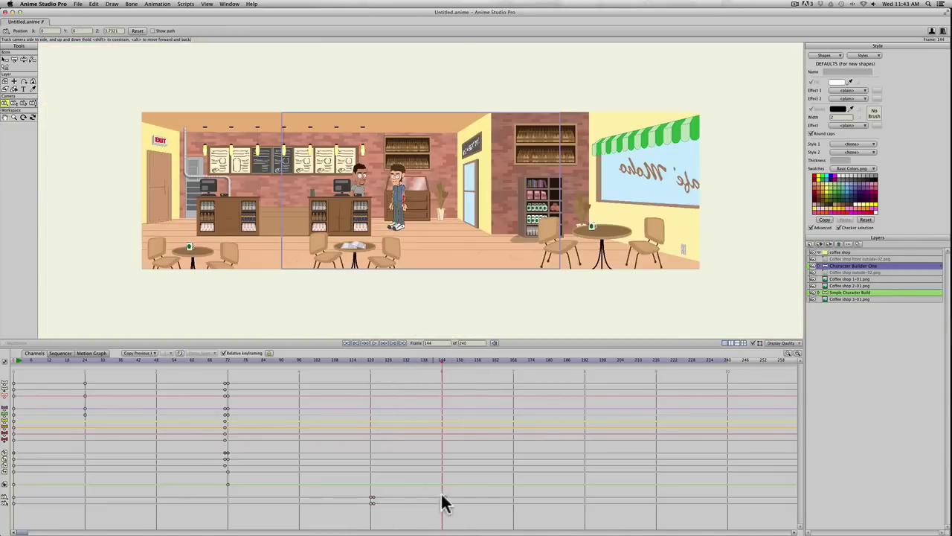
click(442, 497)
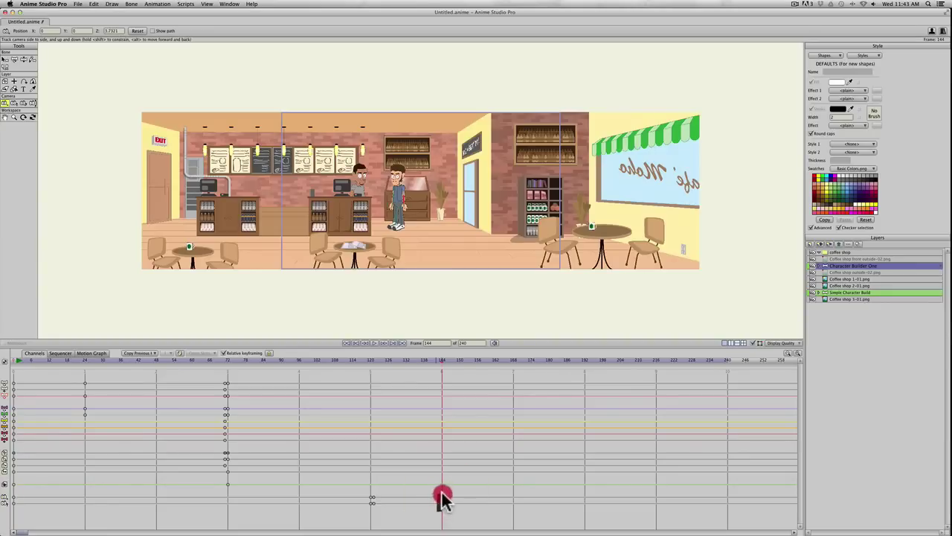
key(super+v)
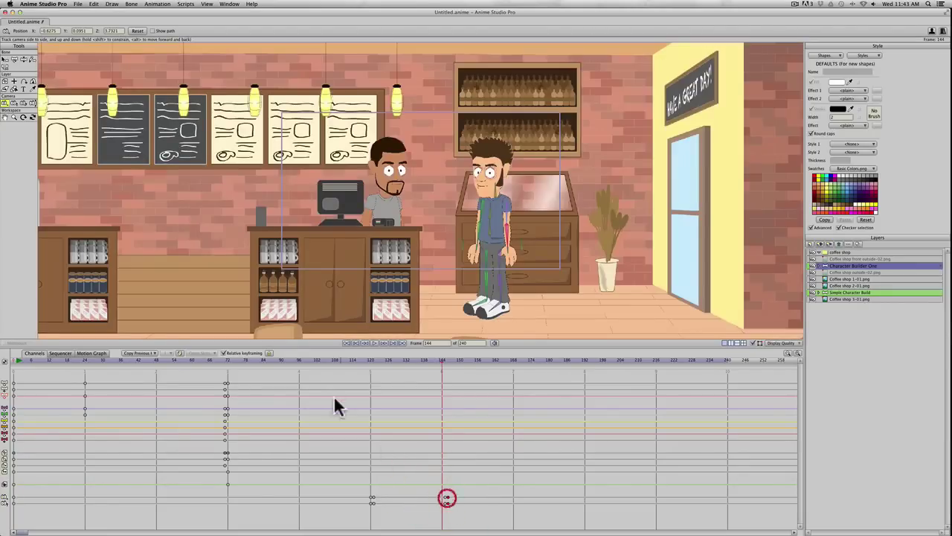
mouse_move(327, 360)
mouse_down()
mouse_move(447, 360)
mouse_move(421, 360)
mouse_up()
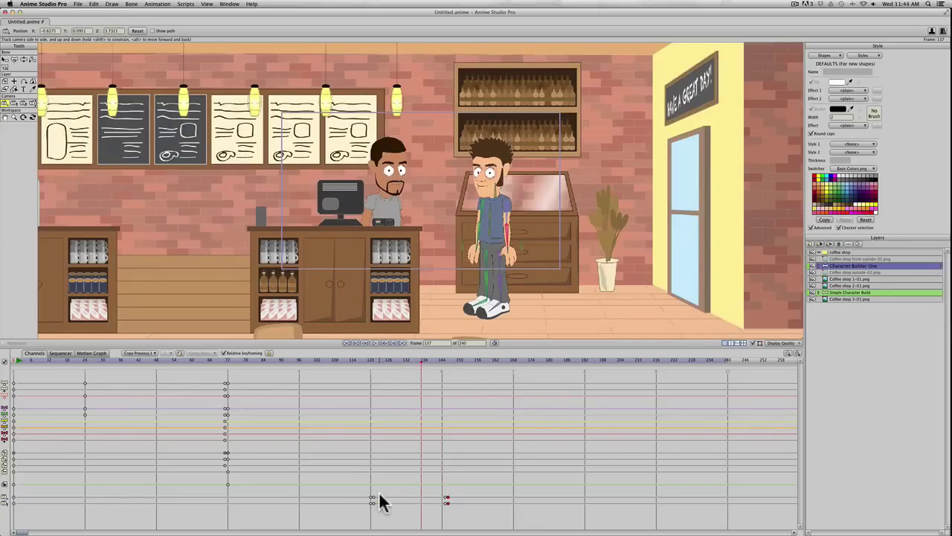
Duplicate the frame-144 camera keyframe to frame 168 so the camera zooms back out.
click(449, 502)
click(406, 361)
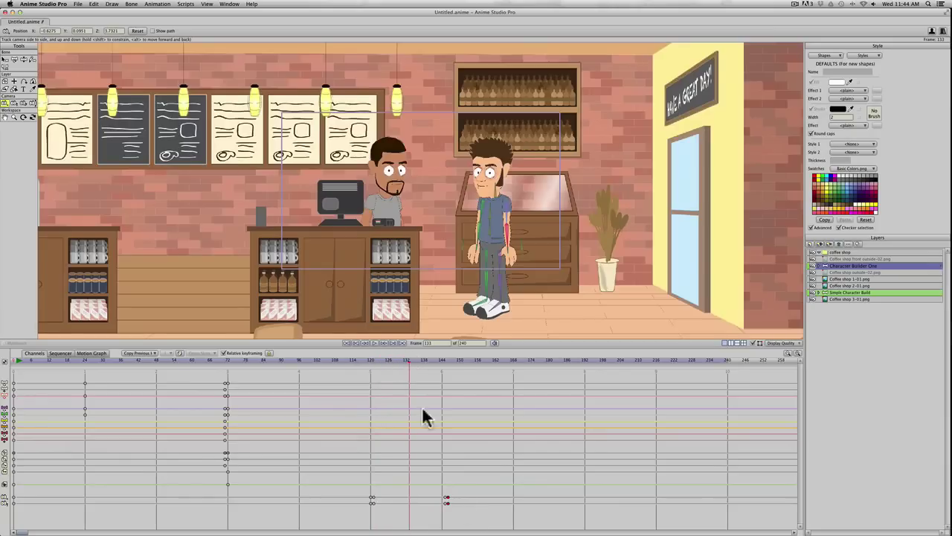
click(436, 361)
drag(434, 360, 442, 361)
click(448, 499)
drag(447, 503, 514, 502)
Play the camera animation from frame 111, stopping around frame 178.
click(342, 356)
key(space)
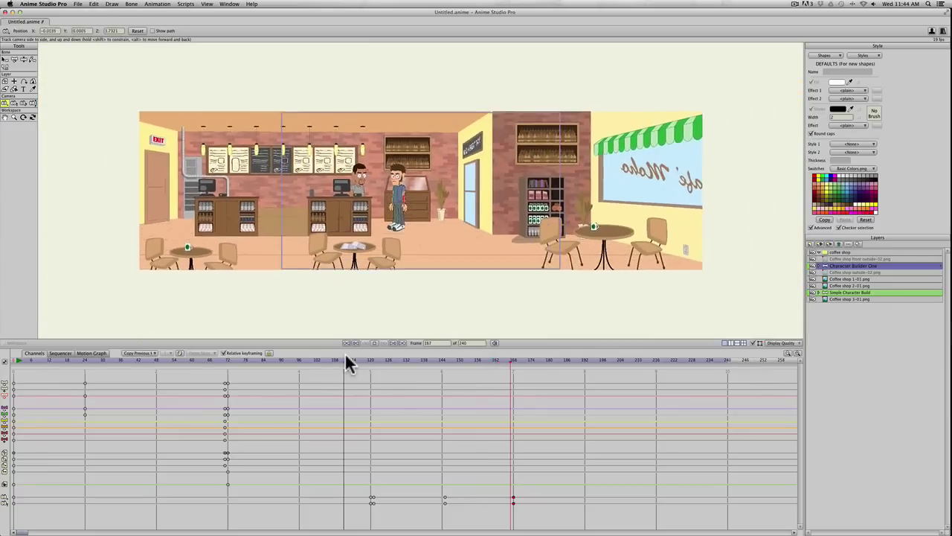
key(space)
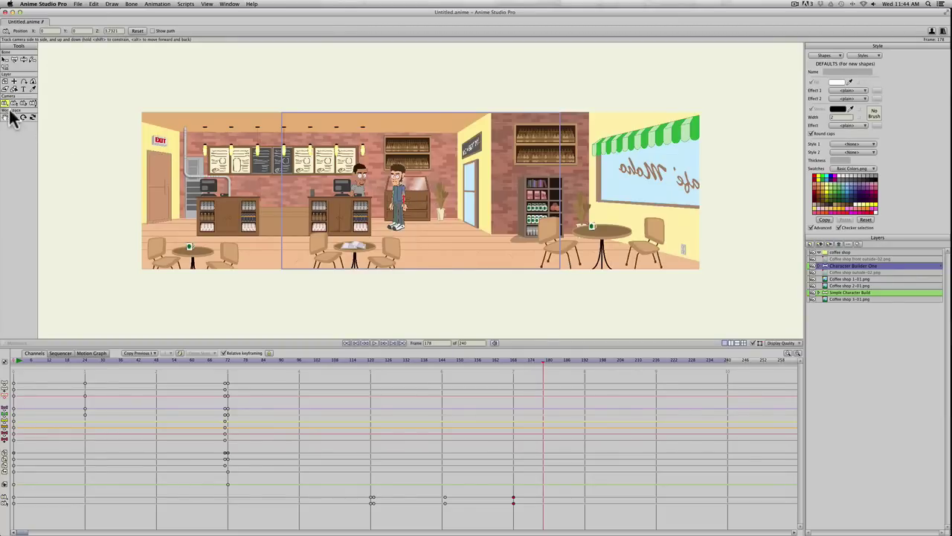
Hold the wide shot with a camera keyframe at frame 178, then move to frame 179.
click(445, 202)
click(14, 102)
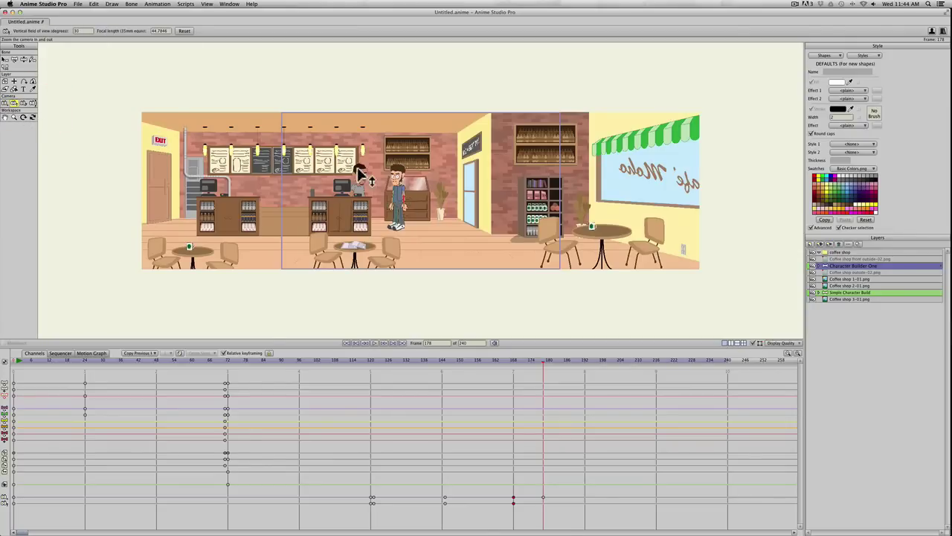
click(543, 360)
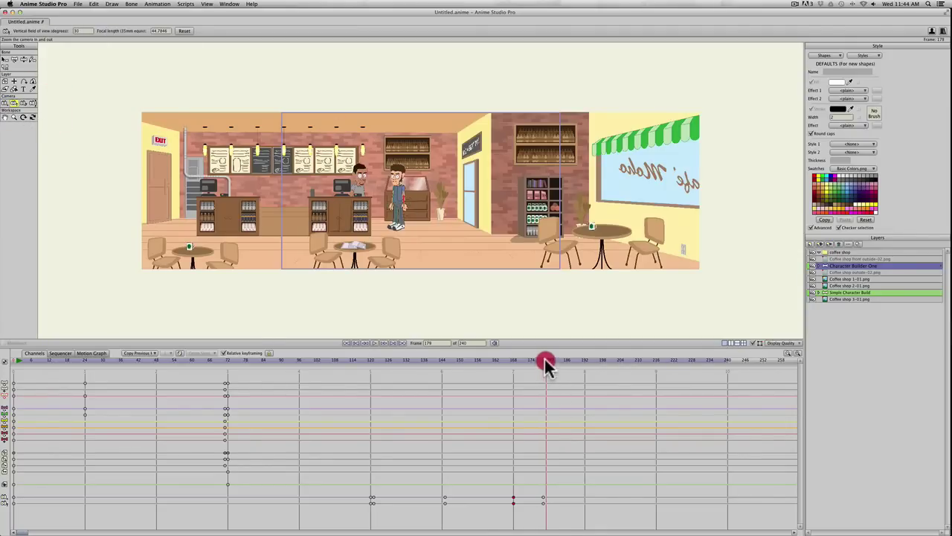
At frame 179, zoom and pan the camera onto the window table, then scrub frames 118–181 to check the cut.
click(5, 103)
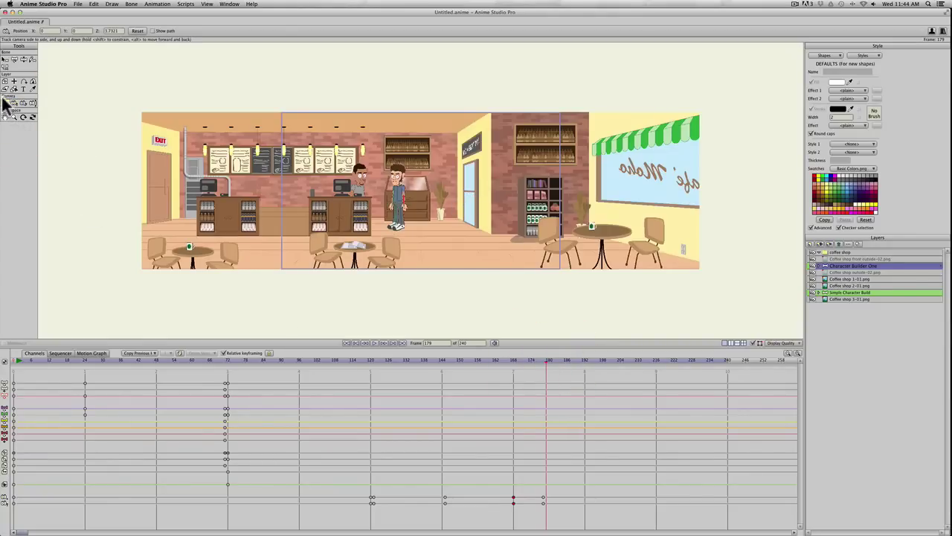
click(14, 102)
drag(402, 297, 425, 315)
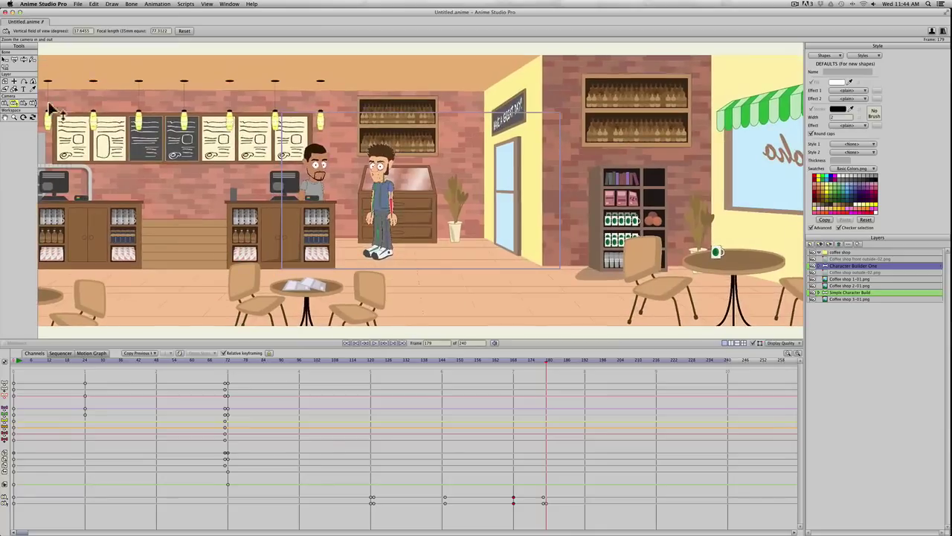
click(5, 102)
drag(565, 205, 297, 159)
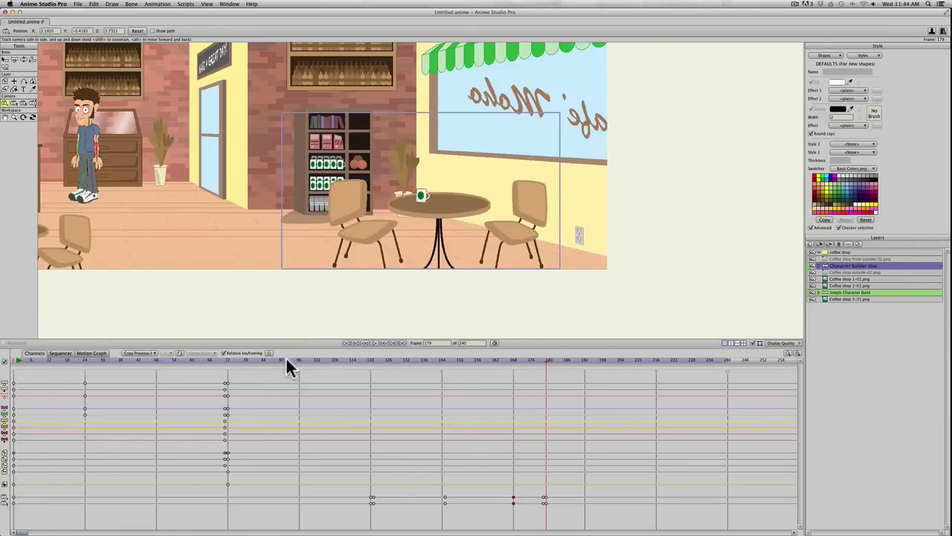
drag(288, 361, 514, 362)
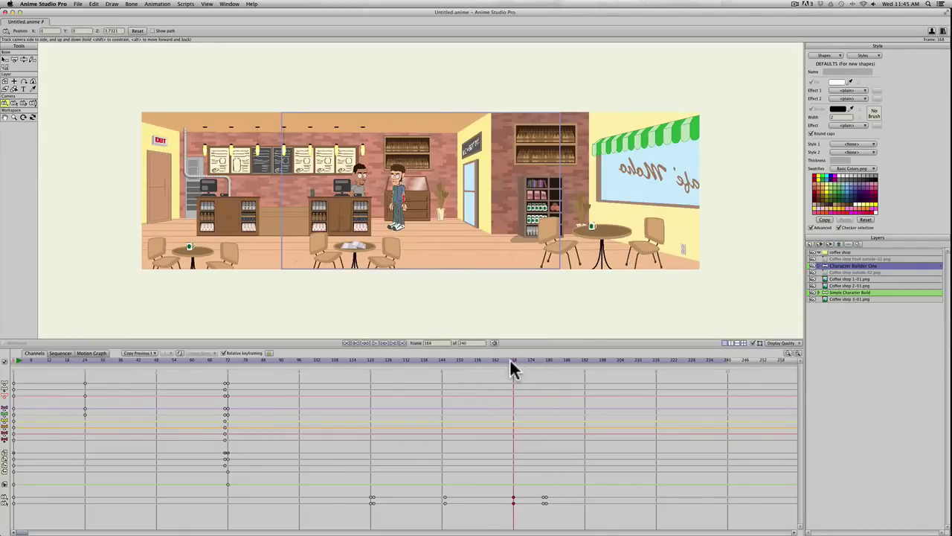
drag(511, 361, 612, 364)
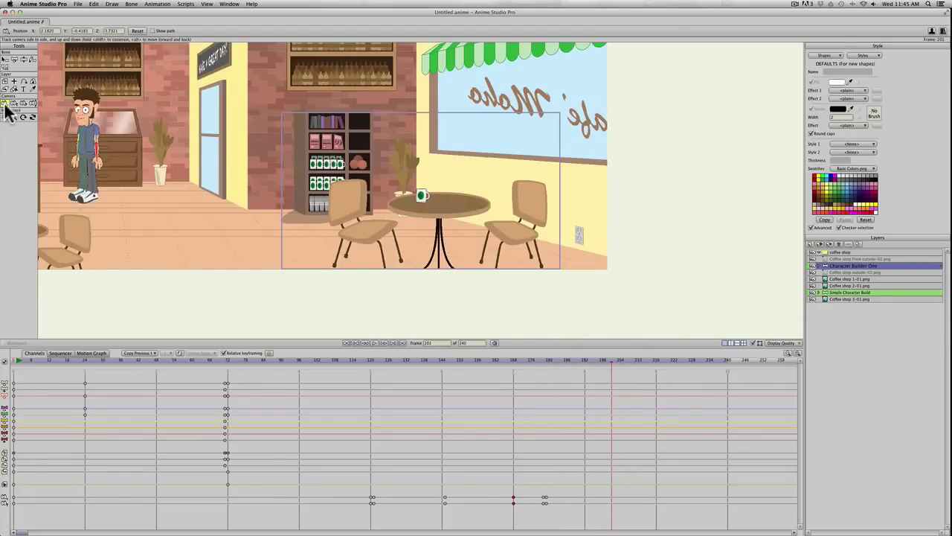
Add a camera keyframe at frame 201 and step to frame 202.
click(378, 171)
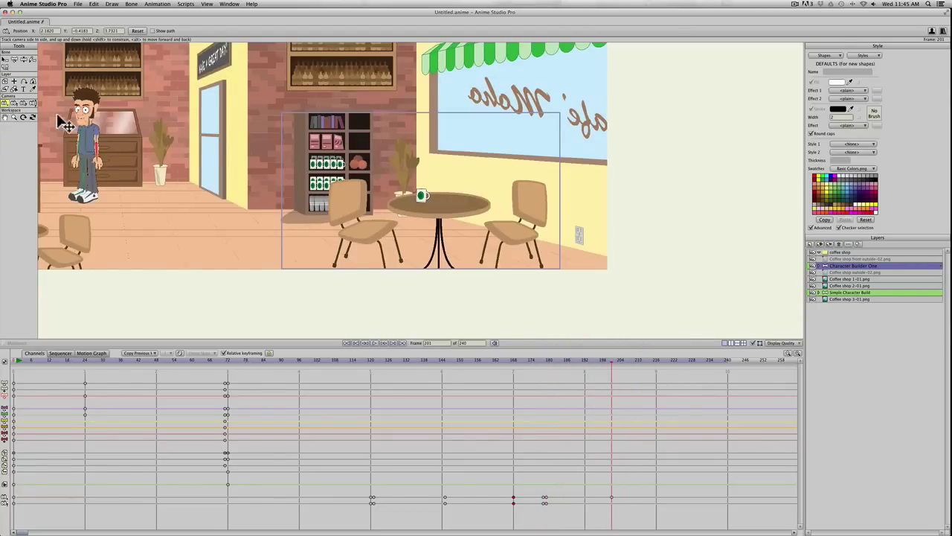
click(13, 103)
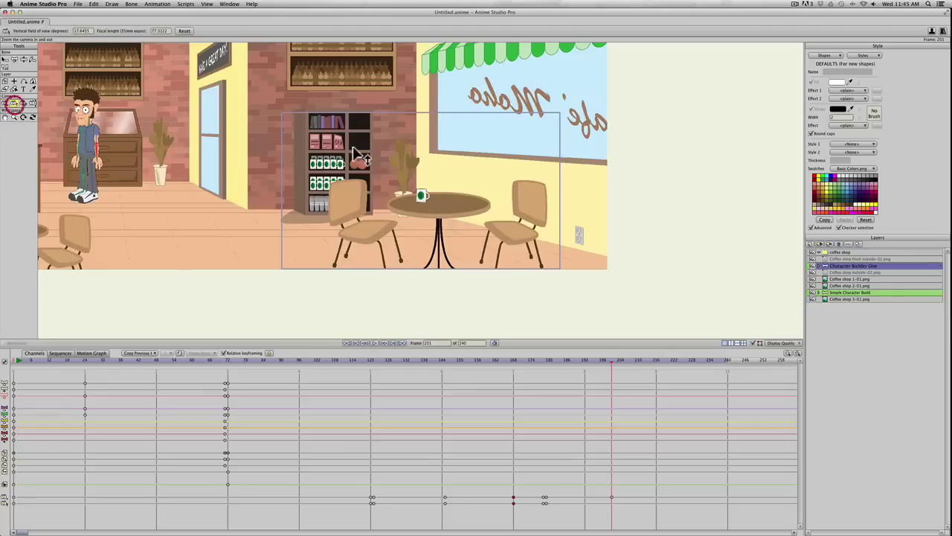
click(613, 358)
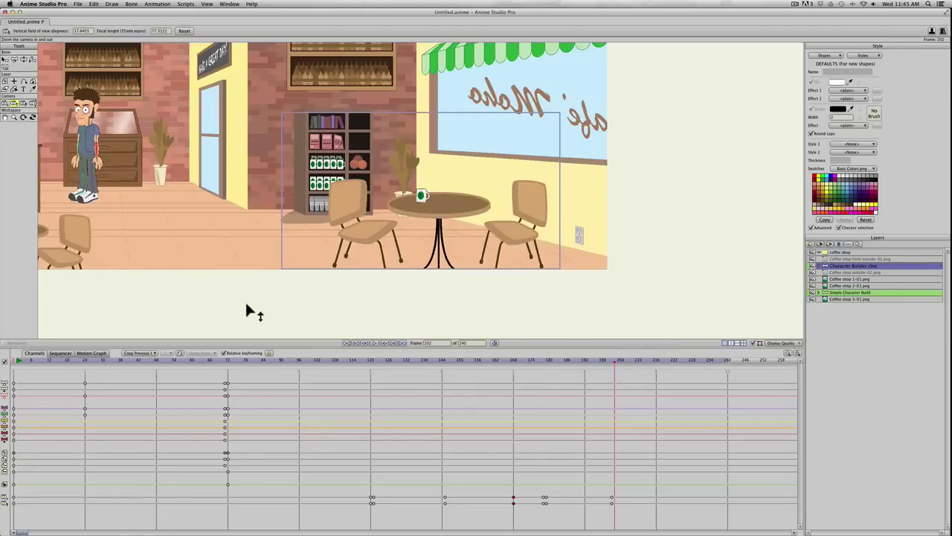
Pan the camera across the café toward the counter side, nudging it slightly left.
click(5, 103)
drag(89, 142, 340, 123)
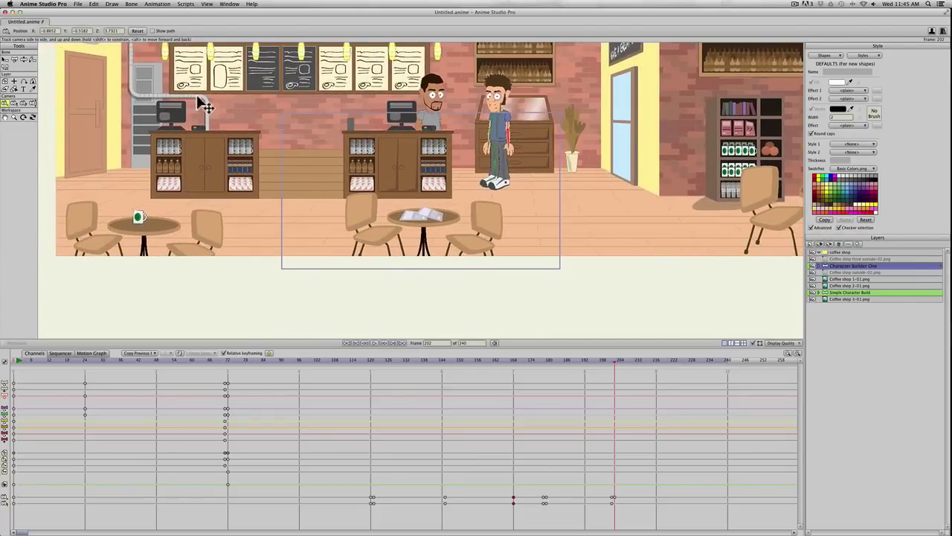
drag(201, 98, 272, 50)
click(14, 102)
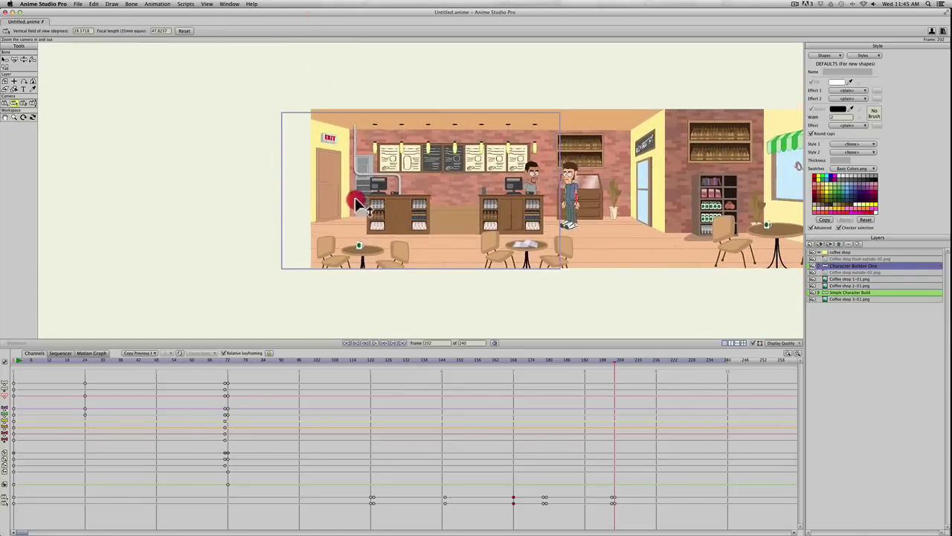
click(7, 103)
drag(368, 218, 340, 216)
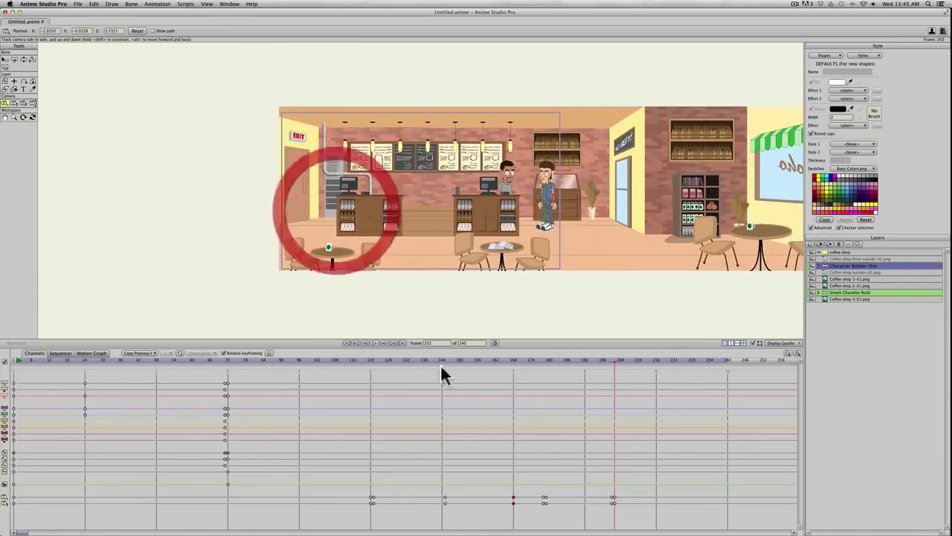
Play the animation from about frame 66 and stop it.
click(210, 367)
key(space)
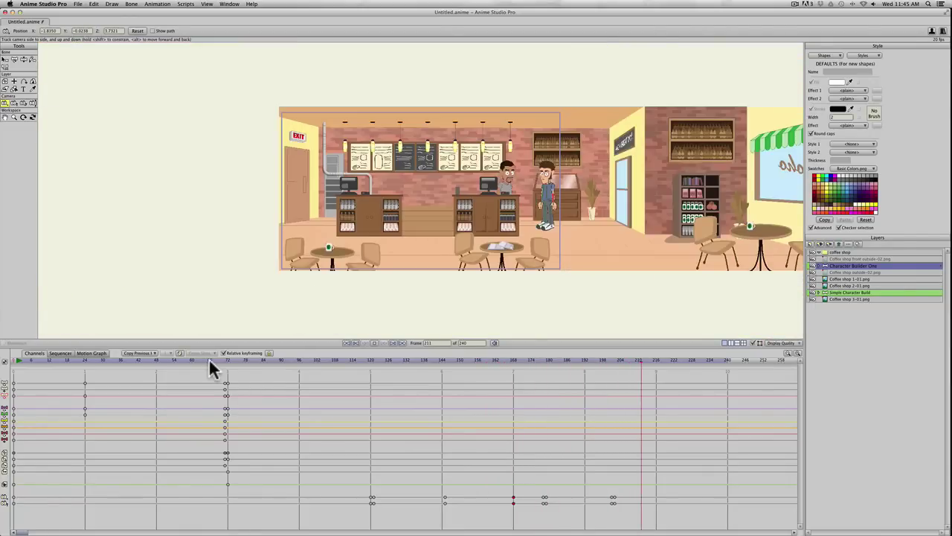
key(space)
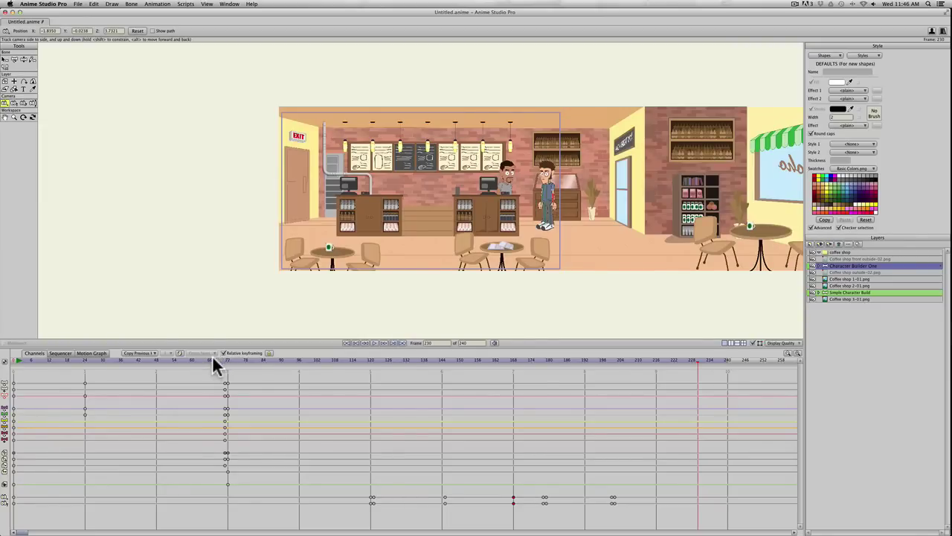
Scrub the timeline to review the café animation around frame 132, then open the File menu.
drag(210, 358, 246, 364)
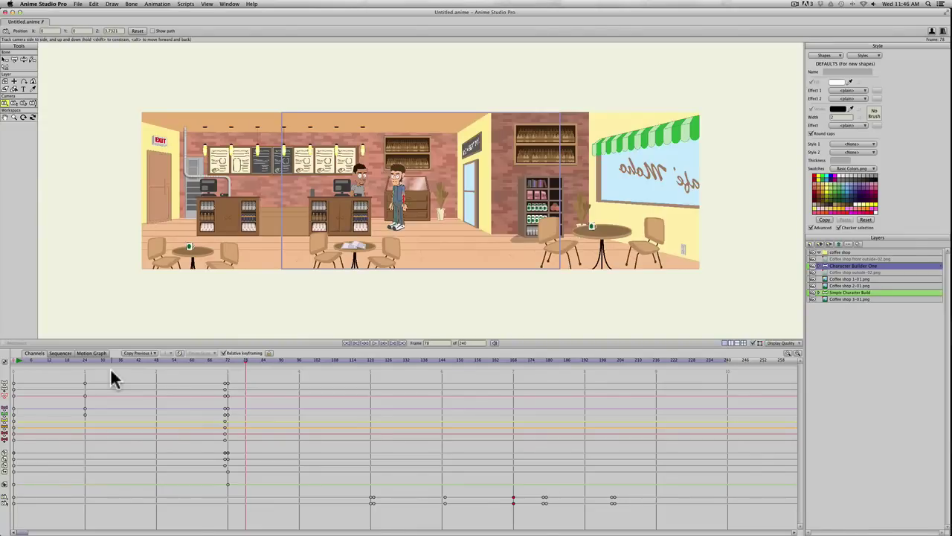
click(78, 4)
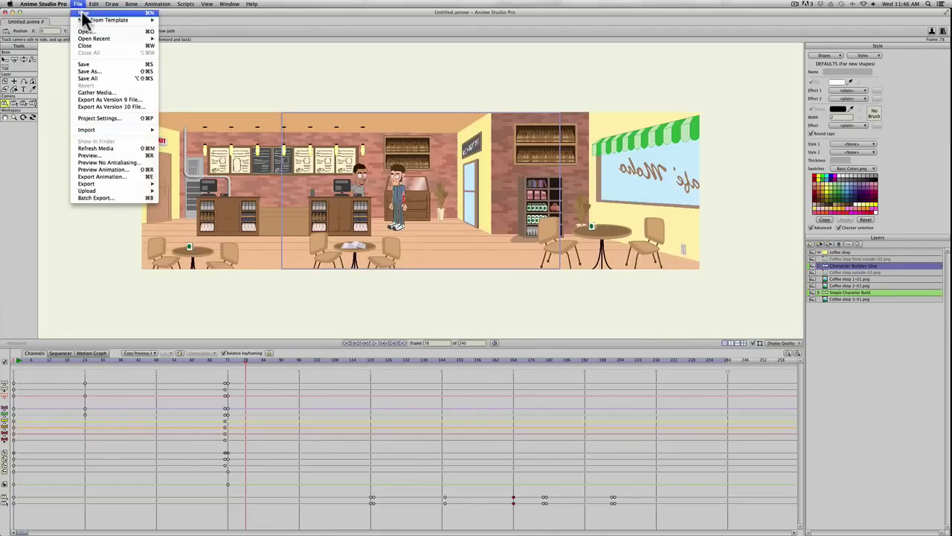
Create a new document, import the Simple Character Build character, and scale it to full-body size.
click(84, 14)
click(47, 5)
mouse_move(78, 7)
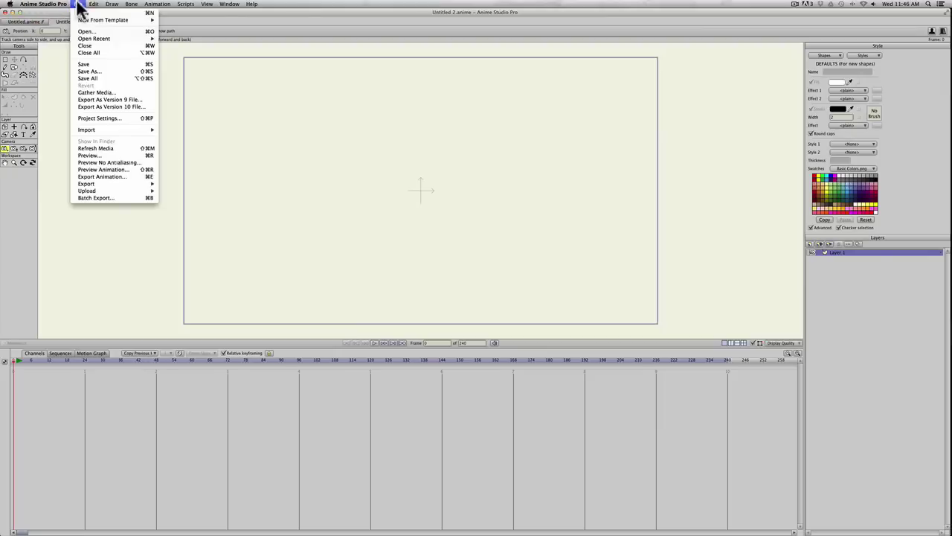
mouse_move(87, 184)
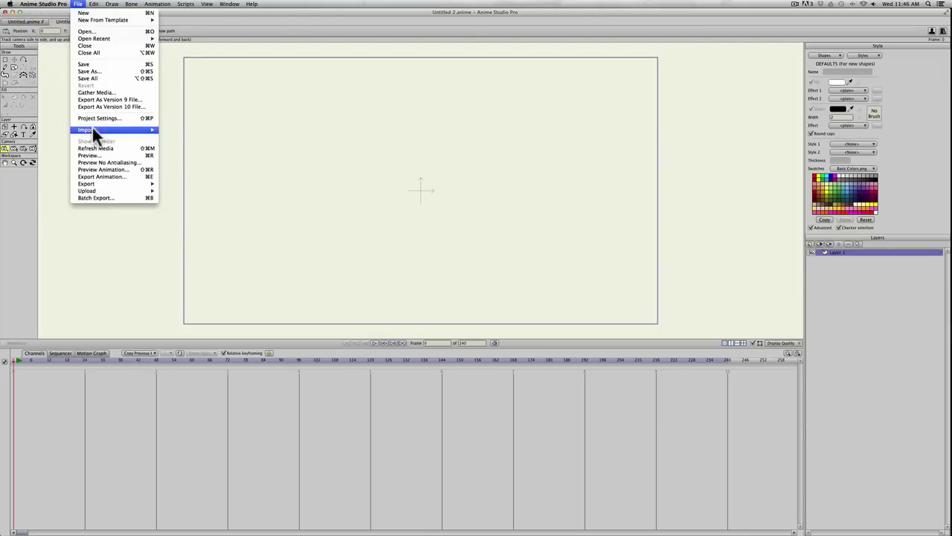
mouse_move(92, 130)
click(174, 139)
double_click(616, 172)
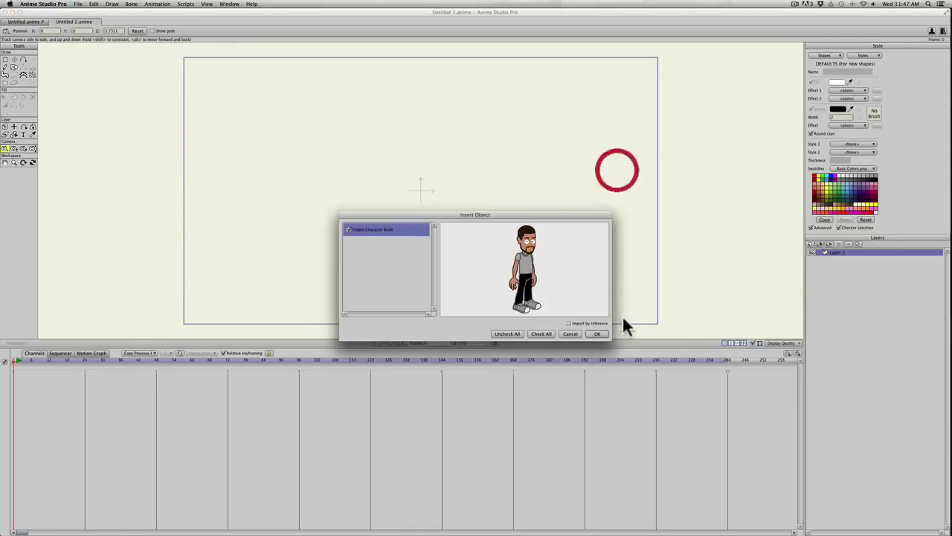
click(597, 334)
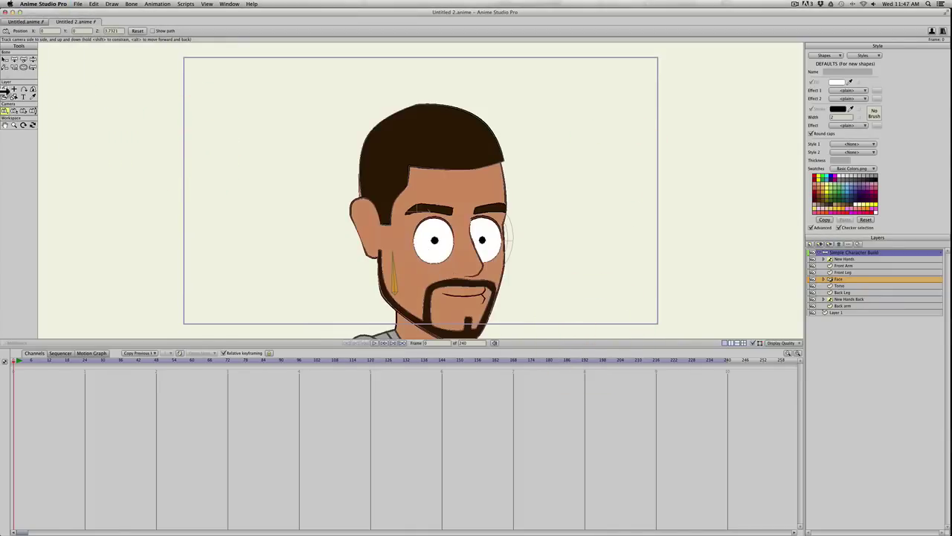
click(5, 89)
drag(109, 102, 284, 137)
Import Poptoogi Base Model.anime as Character Builder One and delete its keyframes.
click(77, 3)
mouse_move(158, 135)
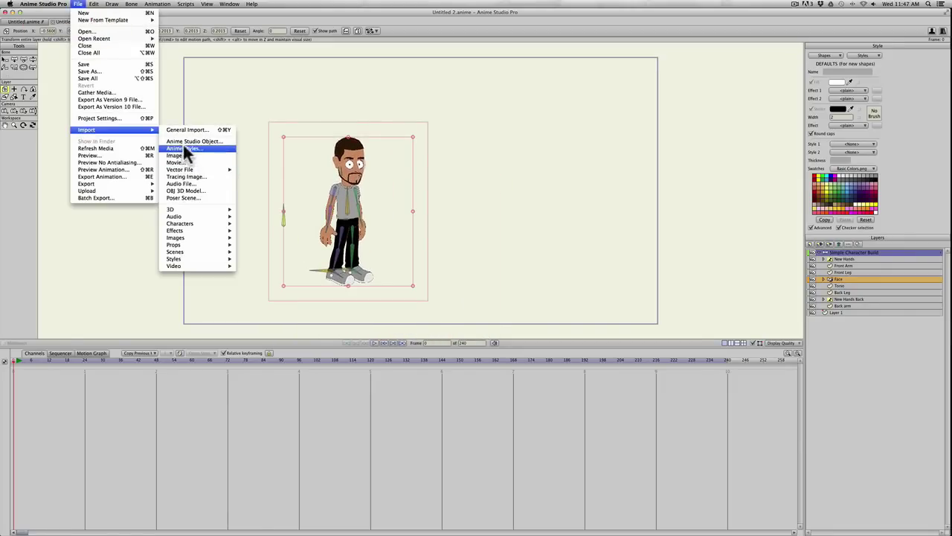
click(190, 142)
double_click(407, 208)
click(597, 334)
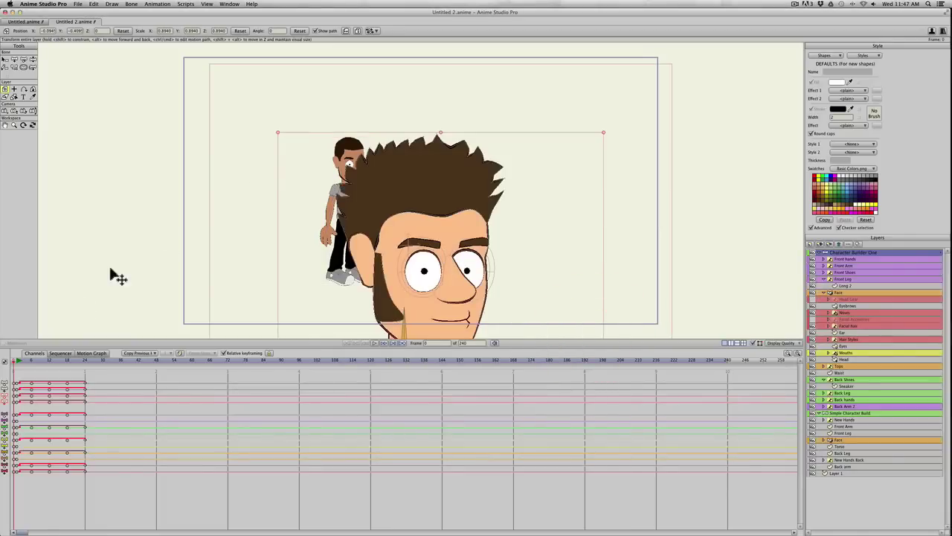
drag(41, 384, 4, 519)
key(BackSpace)
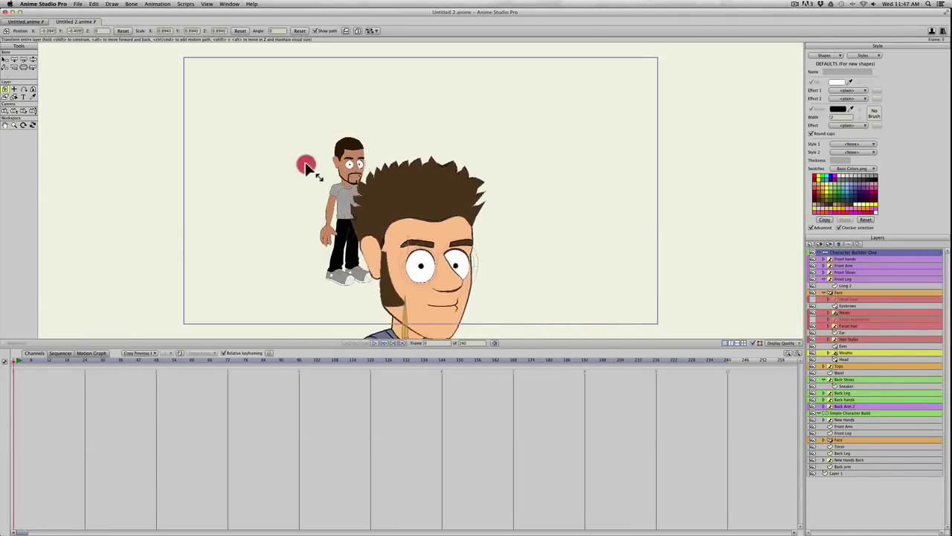
Scale the boy to 0.1922 beside the man and collapse both character layer groups.
drag(312, 172, 420, 193)
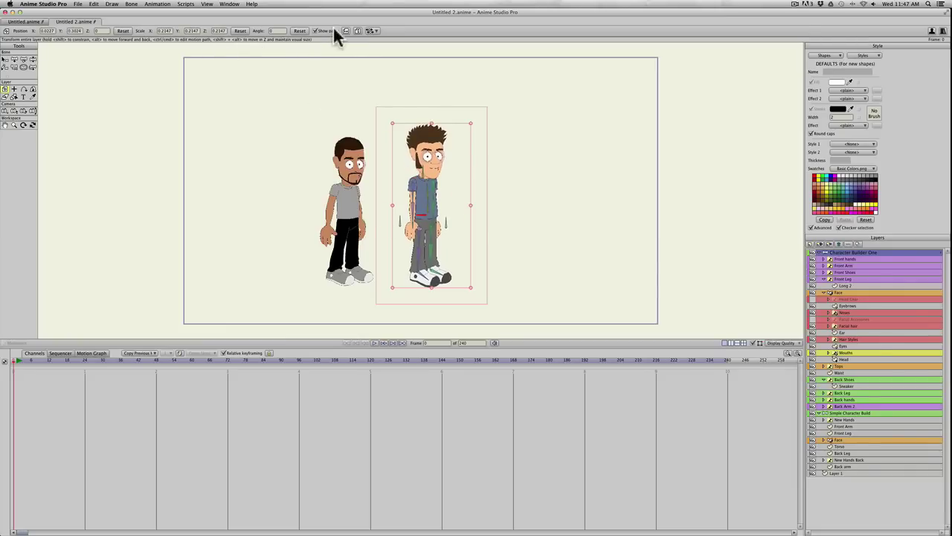
drag(392, 102, 417, 149)
drag(432, 195, 439, 207)
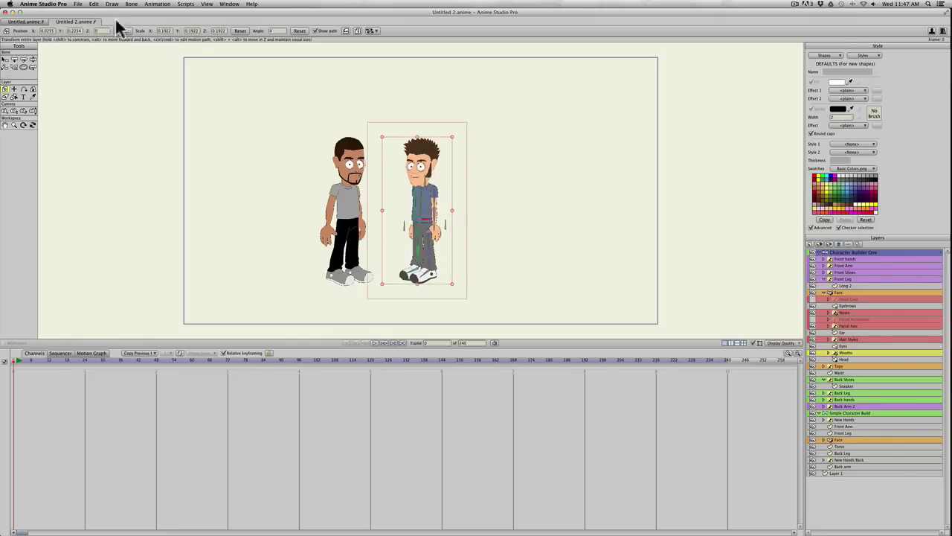
click(823, 253)
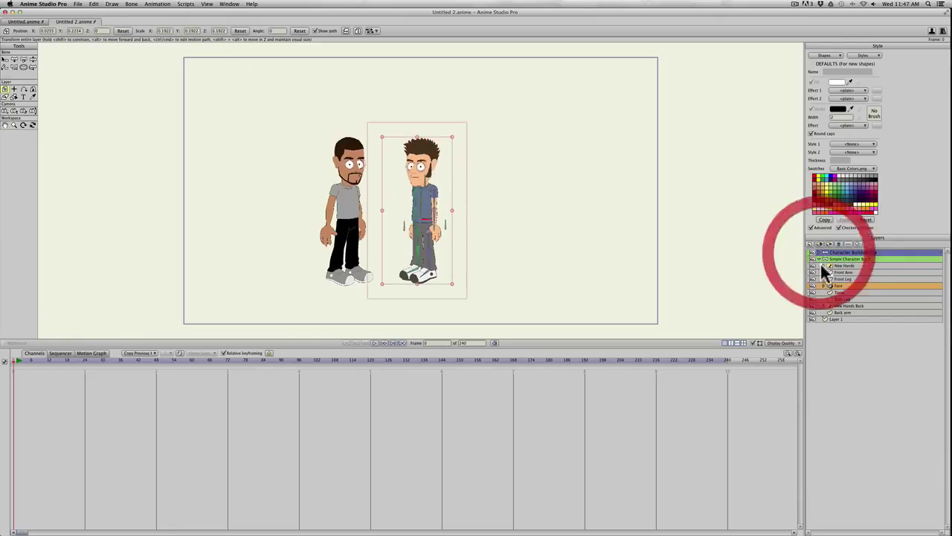
click(819, 259)
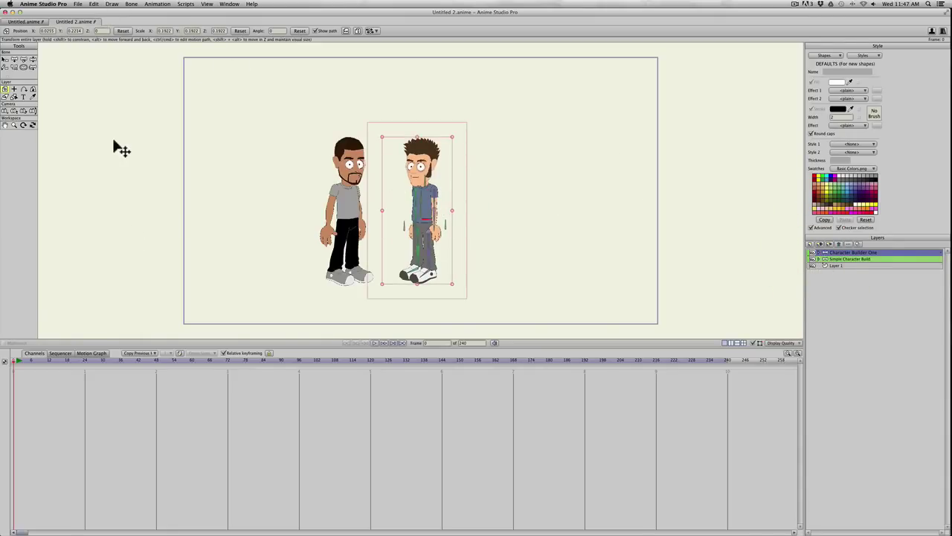
Import the Cafe background scene and place its layer behind both characters.
click(78, 4)
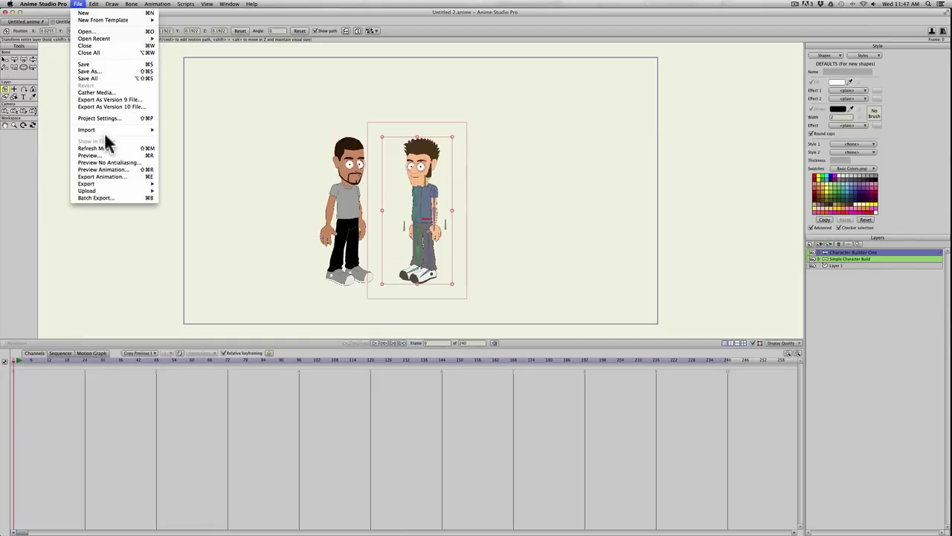
mouse_move(106, 130)
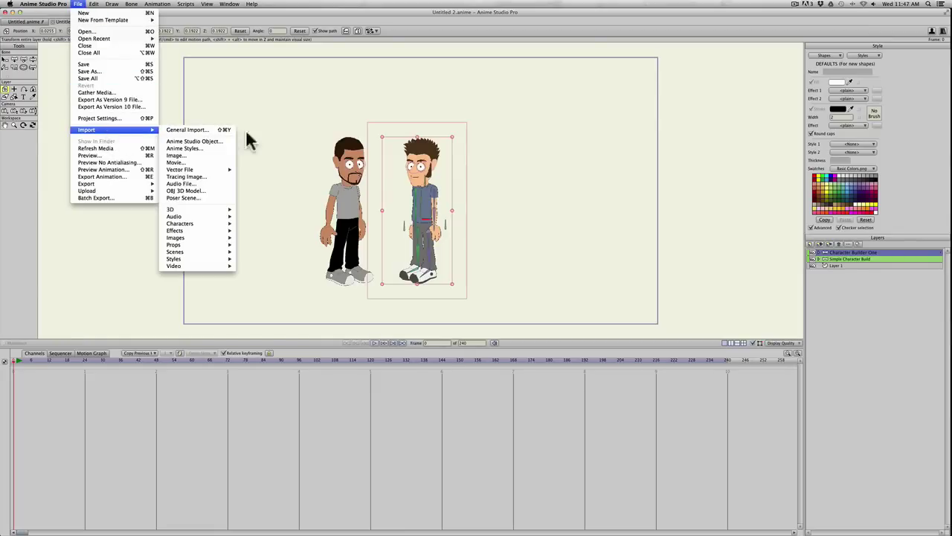
mouse_move(208, 255)
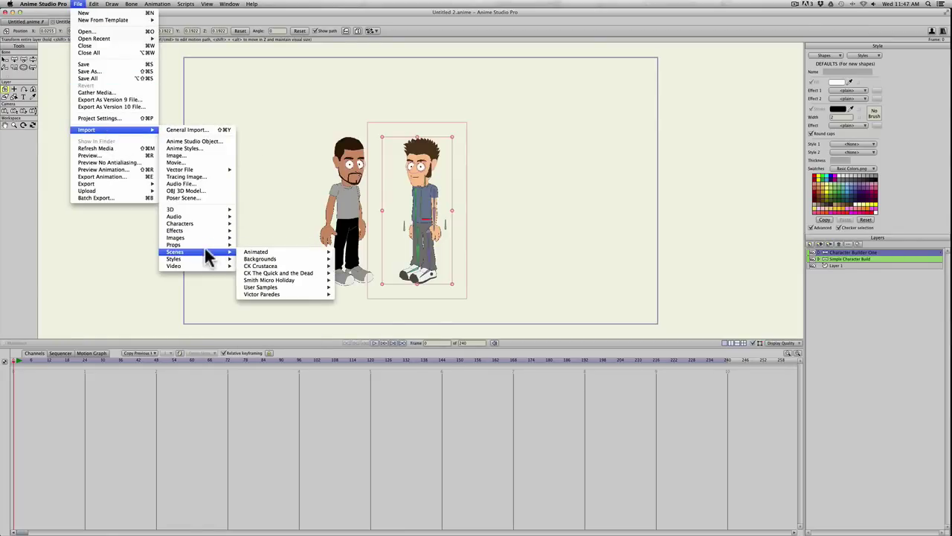
mouse_move(270, 259)
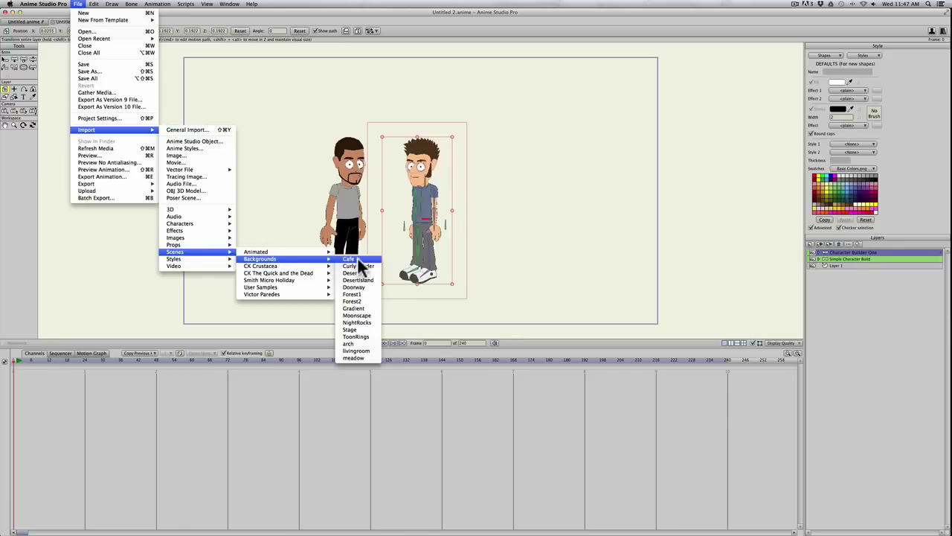
click(357, 259)
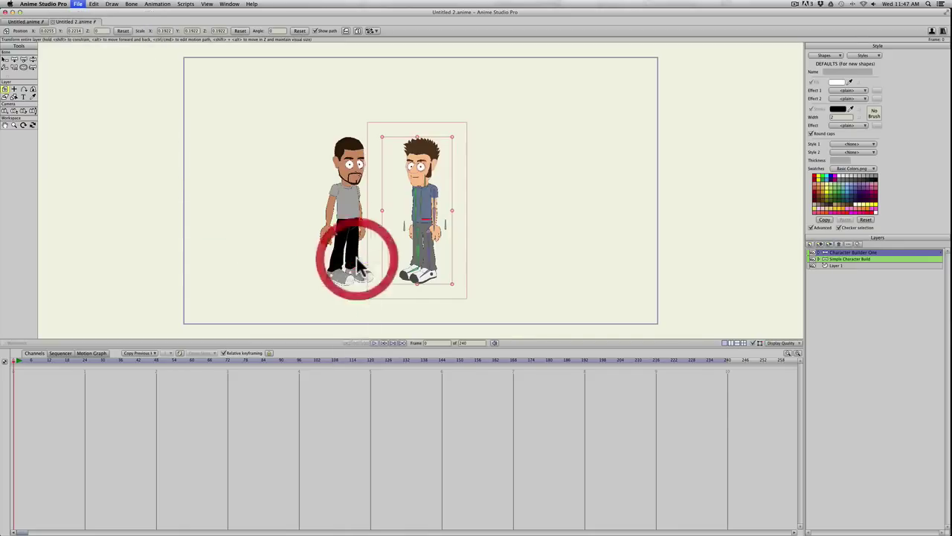
click(598, 334)
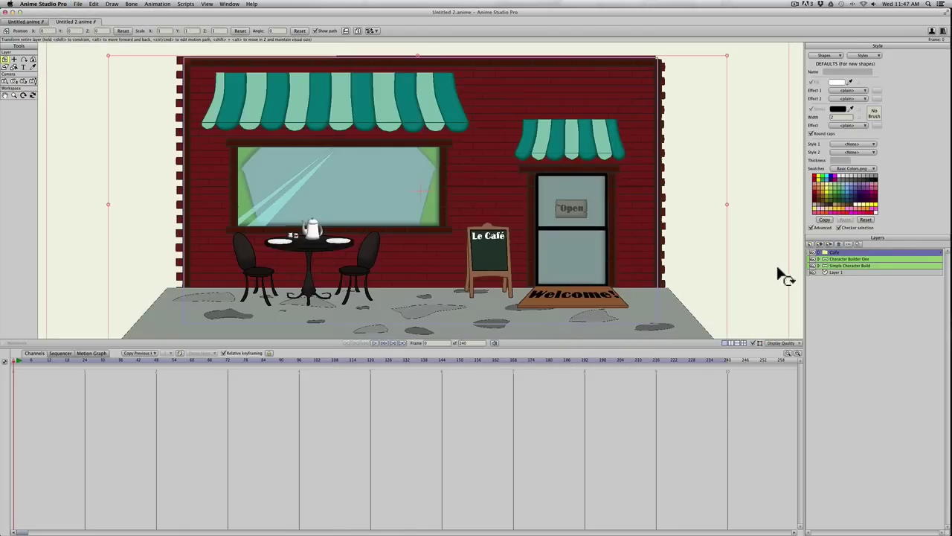
drag(854, 254, 850, 266)
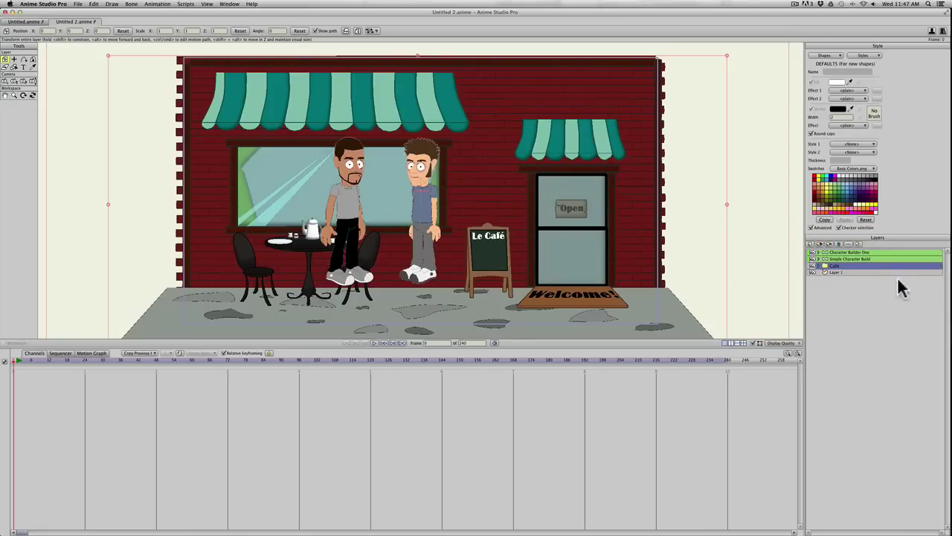
Move the boy in front of the café door and the man down beside the table.
click(846, 252)
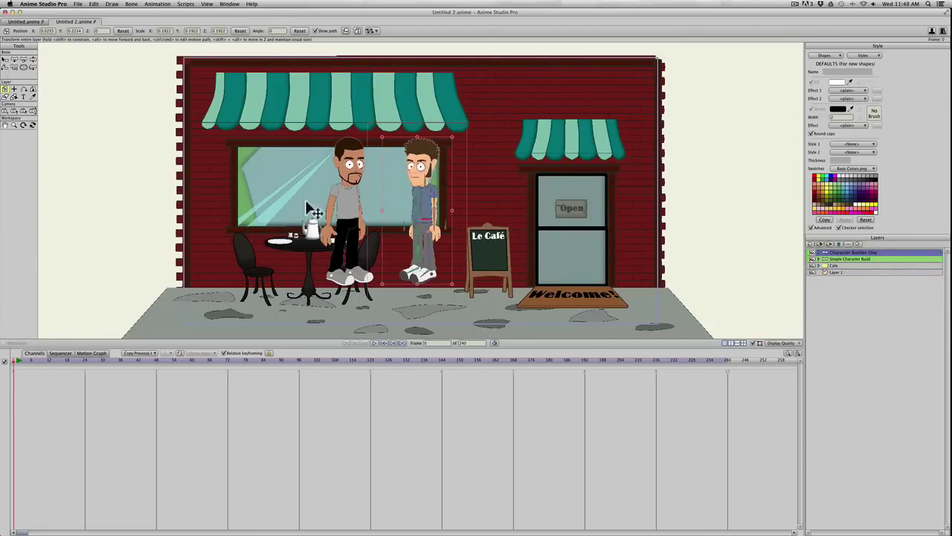
drag(446, 227, 558, 253)
click(825, 258)
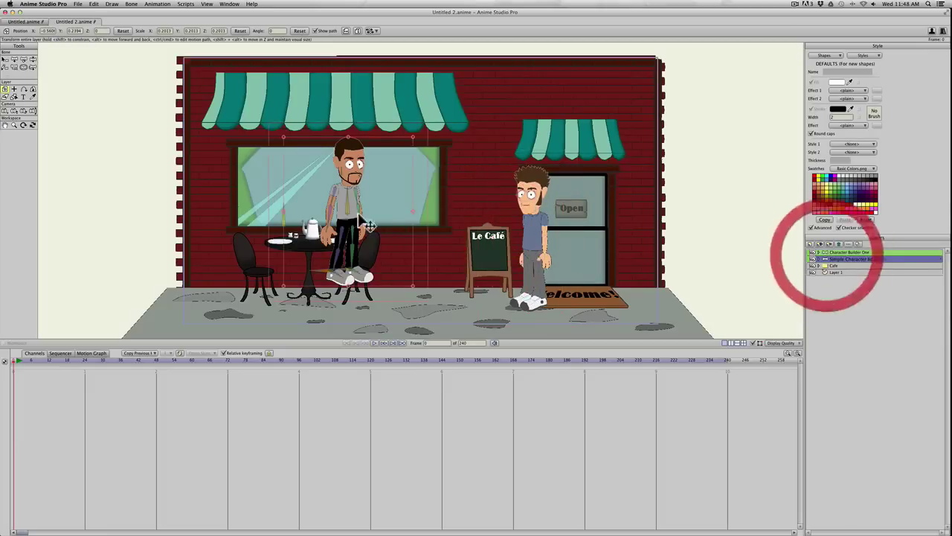
click(325, 227)
drag(325, 227, 307, 261)
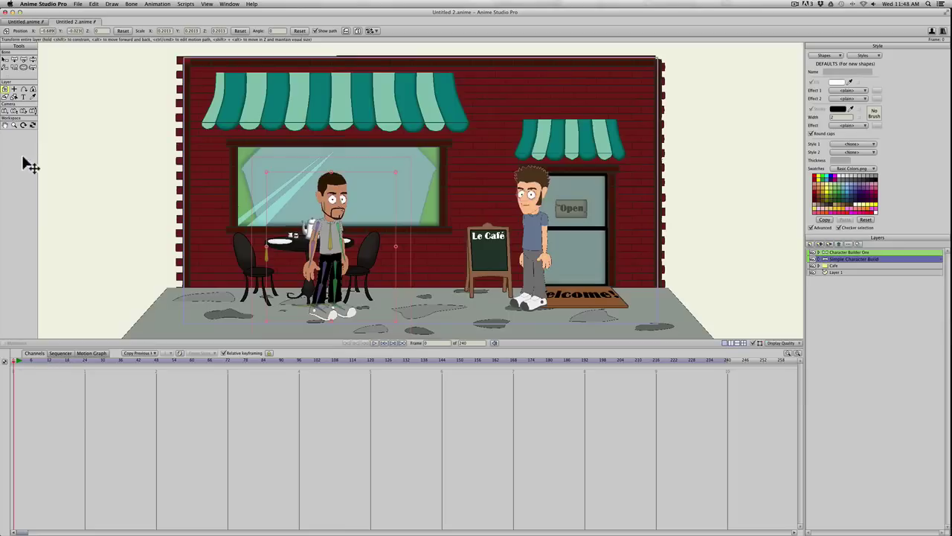
click(60, 5)
Import the Desert background scene and order its layer beneath the Cafe layer.
mouse_move(95, 6)
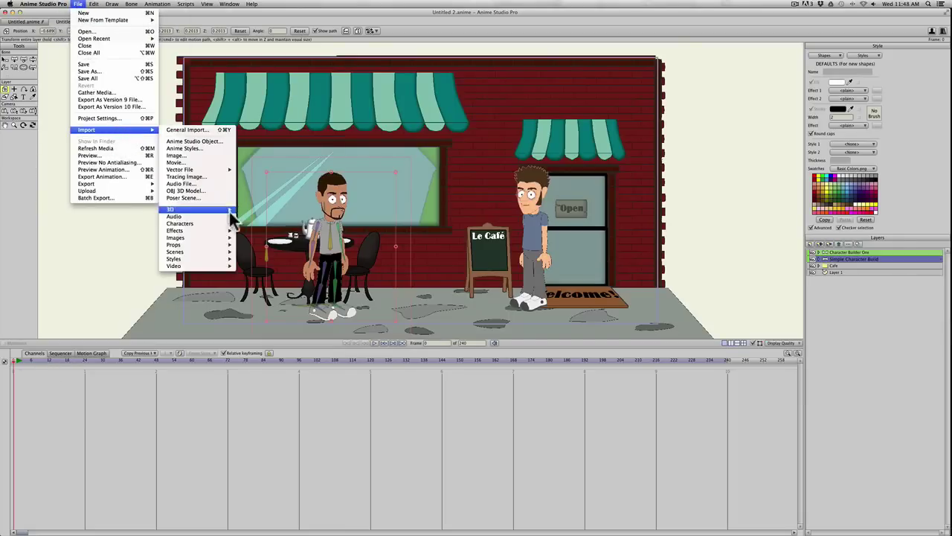
mouse_move(208, 246)
mouse_move(268, 259)
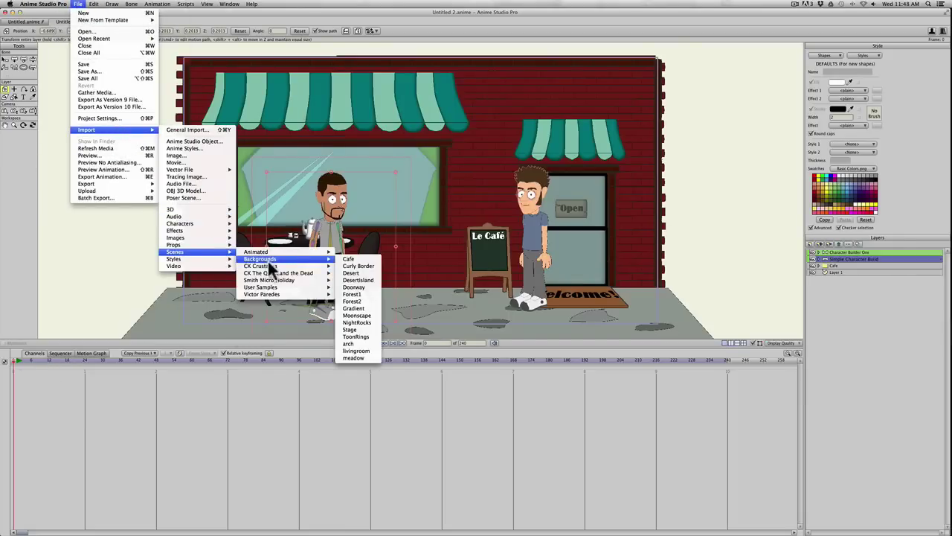
click(346, 274)
click(554, 334)
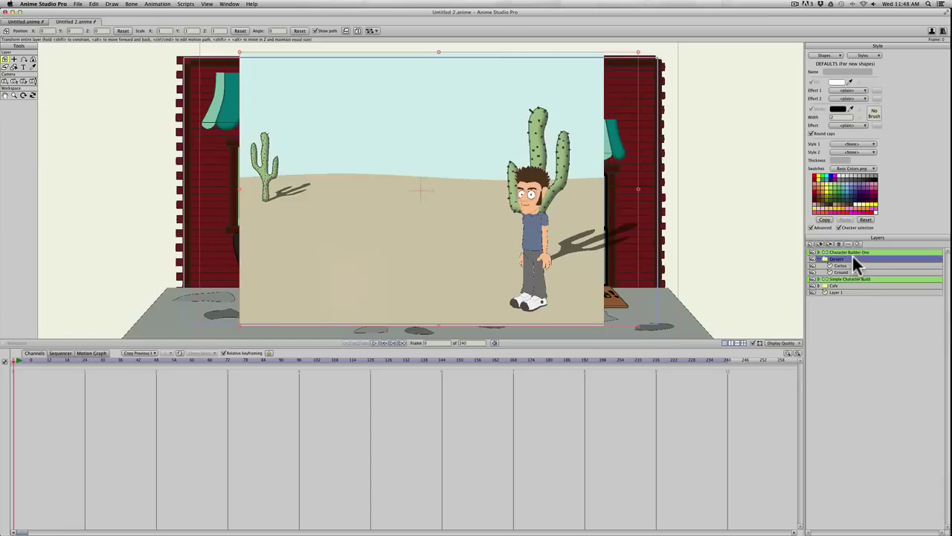
drag(853, 257, 852, 286)
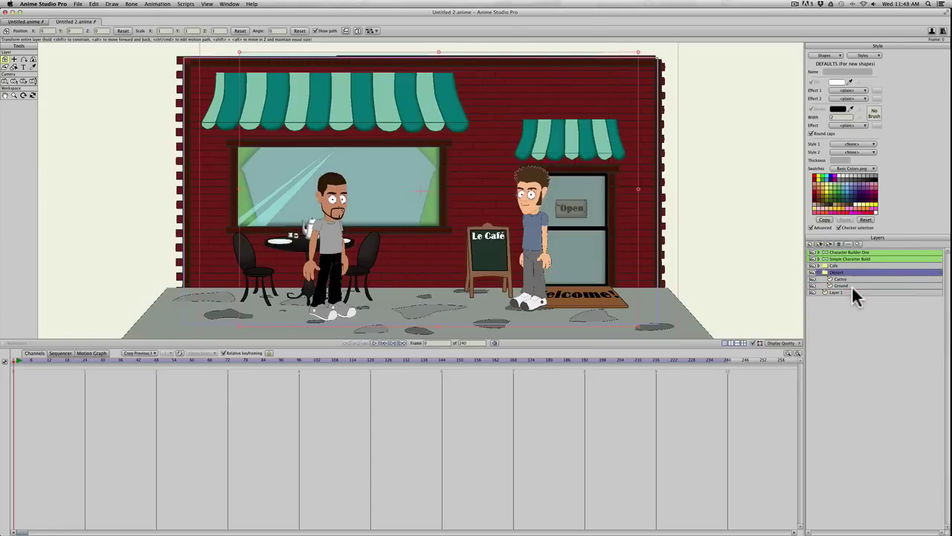
click(819, 273)
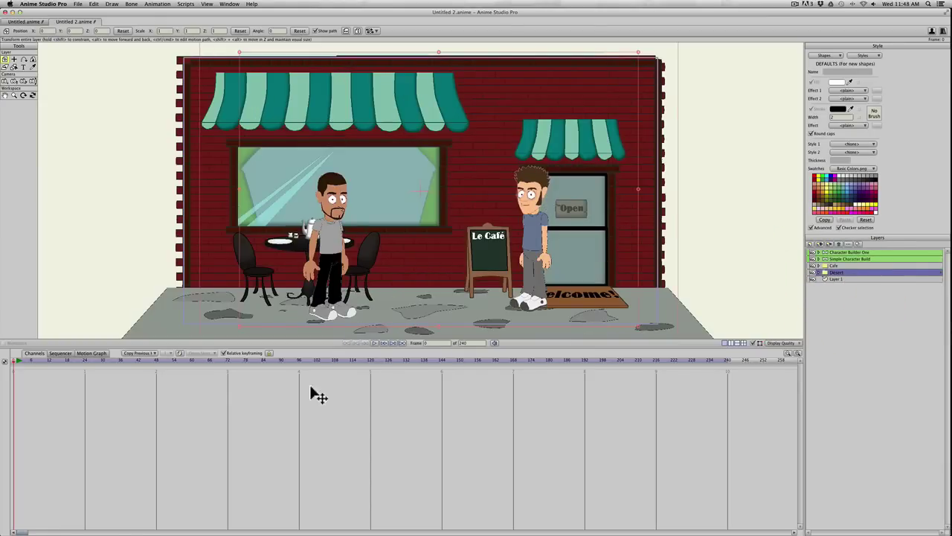
At frame 48, make the Desert layer visible and hide the Cafe layer in Layer Settings.
double_click(841, 274)
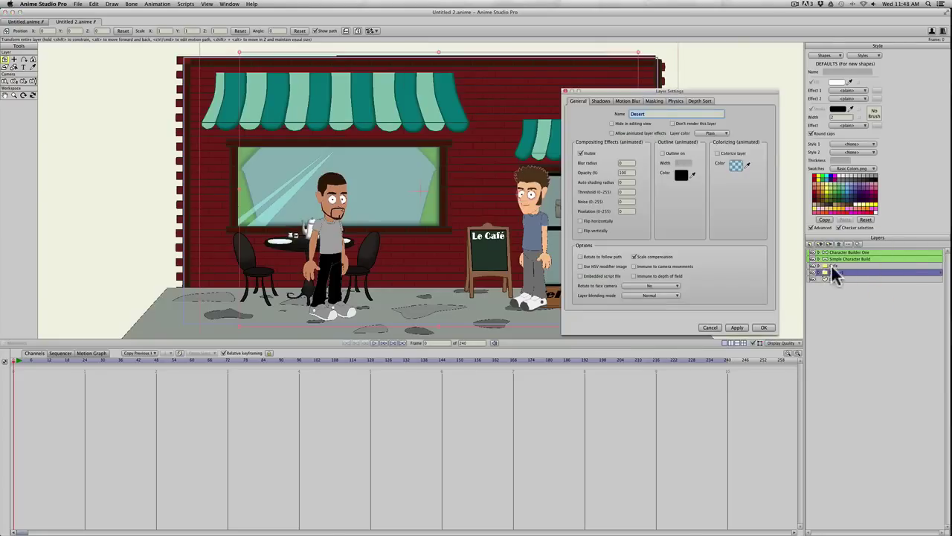
click(762, 327)
drag(95, 362, 156, 362)
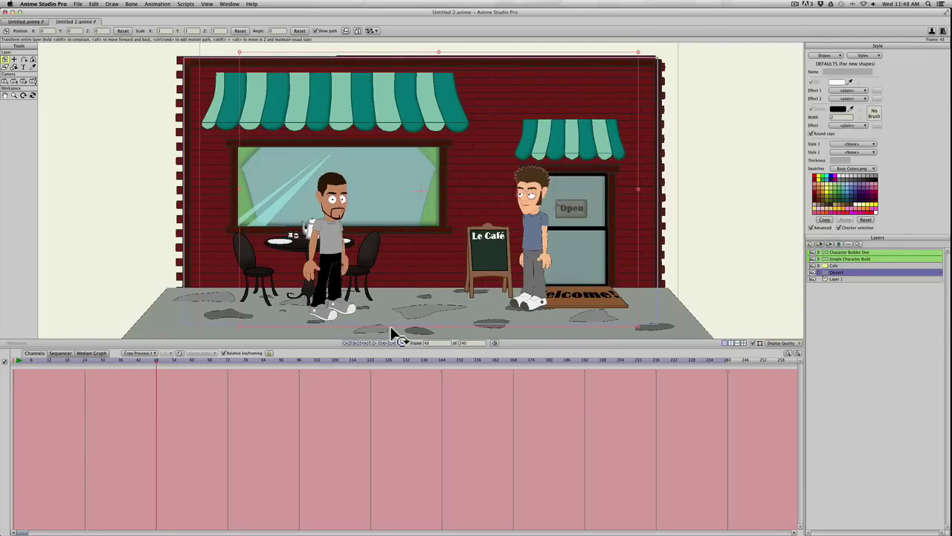
double_click(837, 273)
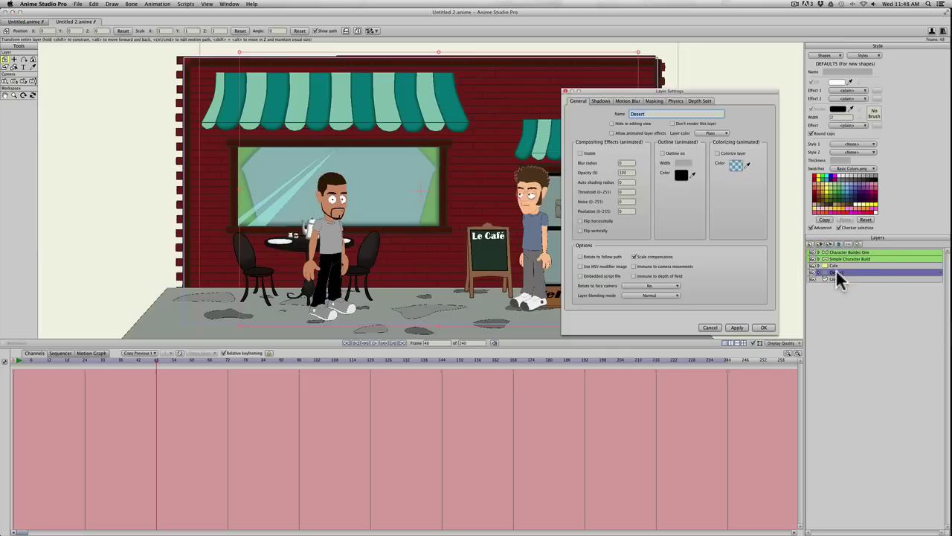
click(581, 153)
click(737, 327)
click(764, 327)
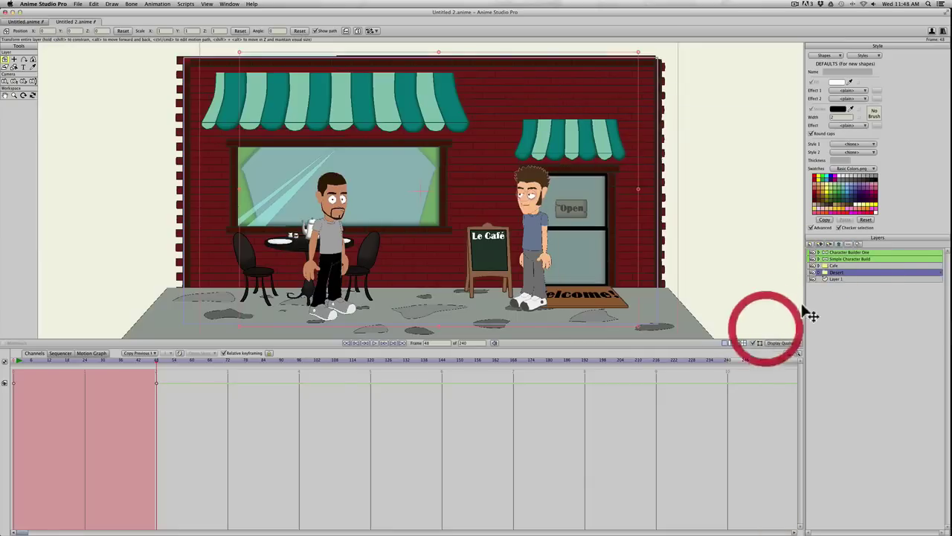
double_click(833, 266)
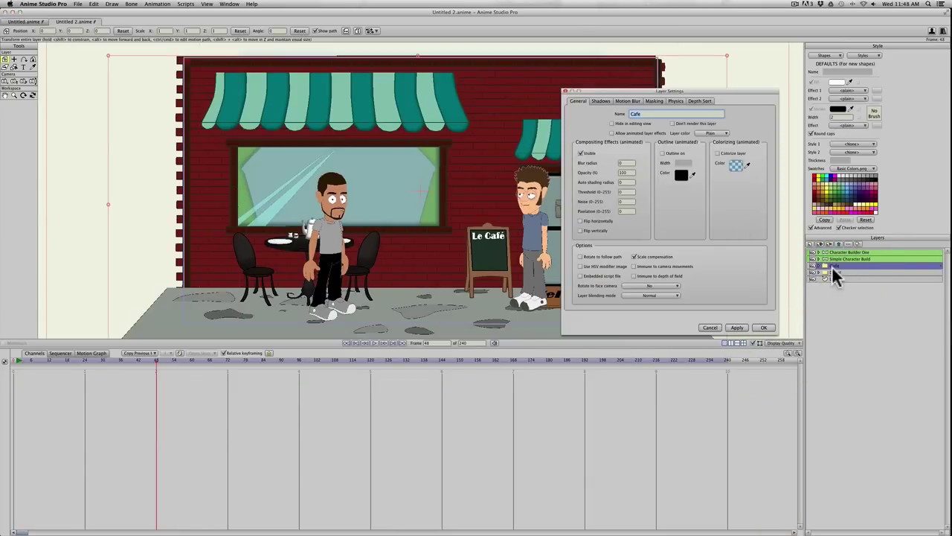
click(735, 328)
click(764, 327)
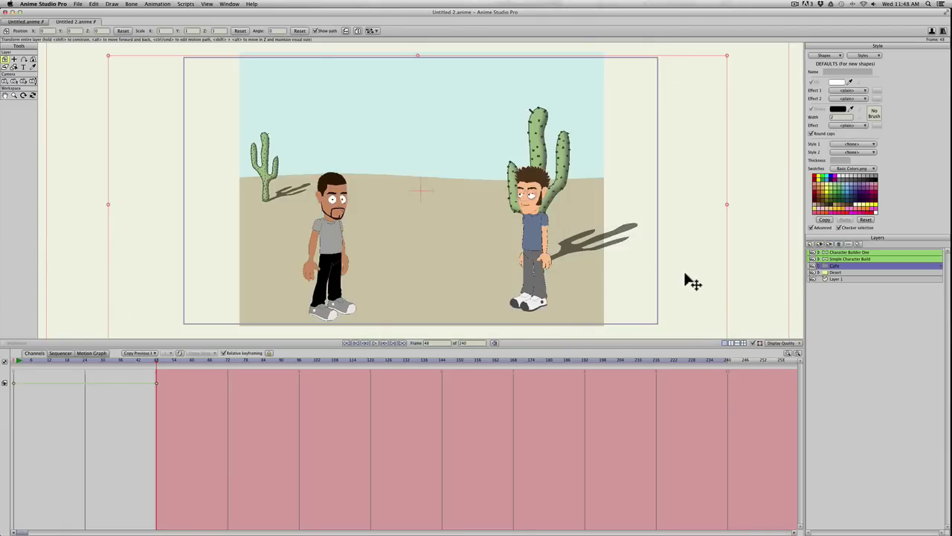
Scale up the Desert layer to fill the frame and scrub to check the switch.
click(864, 271)
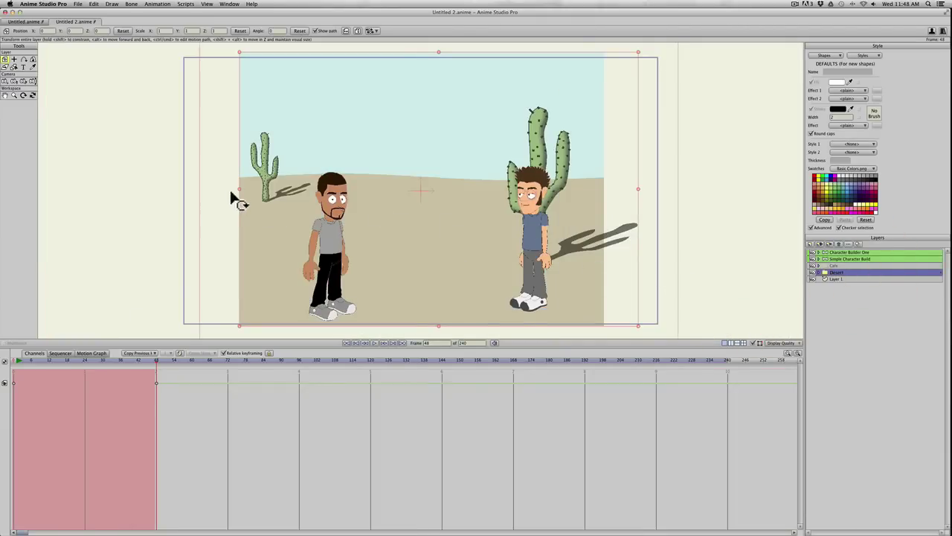
drag(238, 191, 184, 190)
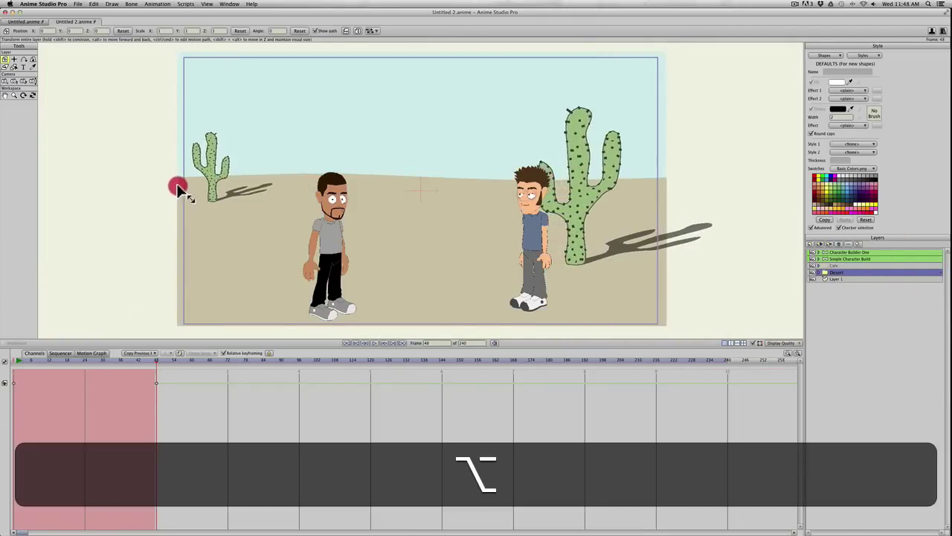
drag(16, 359, 88, 362)
mouse_move(164, 360)
mouse_down()
mouse_move(91, 361)
mouse_move(151, 360)
mouse_up()
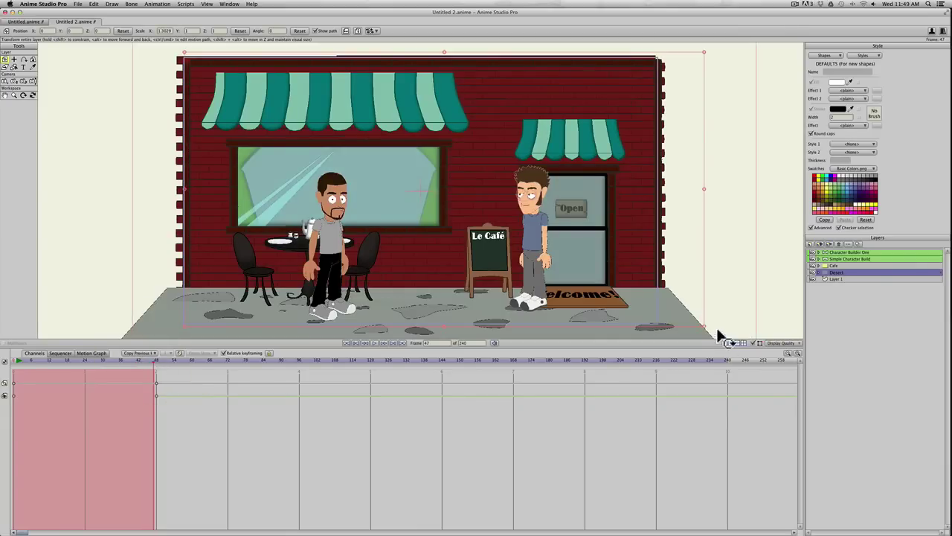
At frame 47, add Transform Layer keyframes for both character layers.
drag(157, 364, 157, 367)
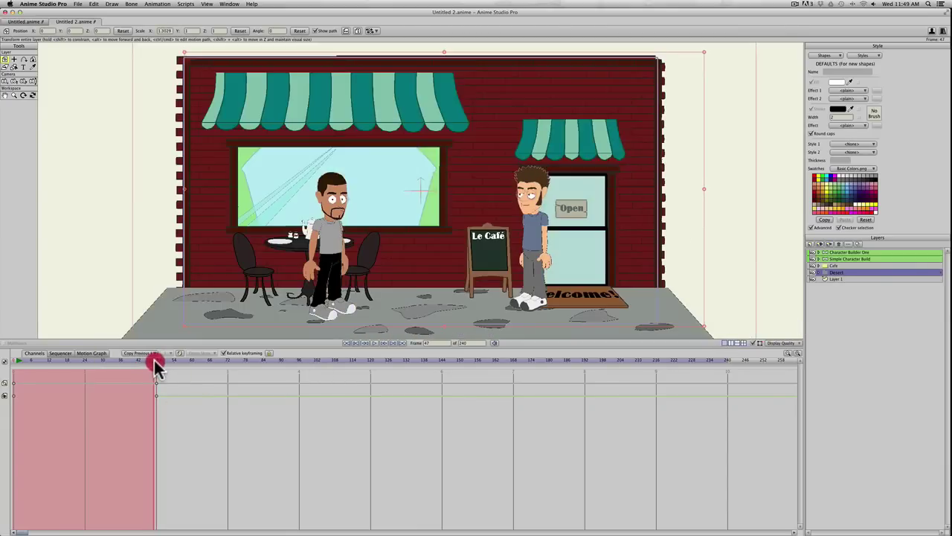
click(838, 253)
click(536, 238)
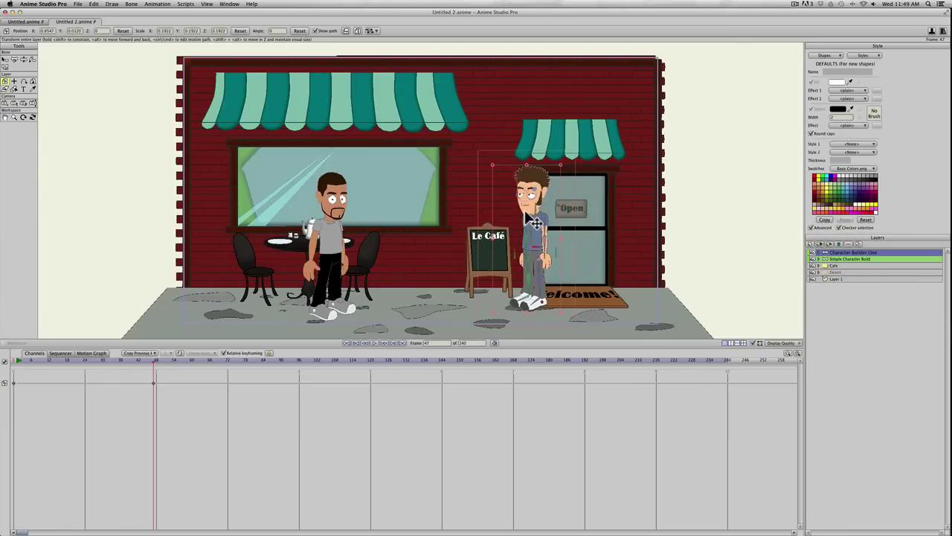
click(497, 171)
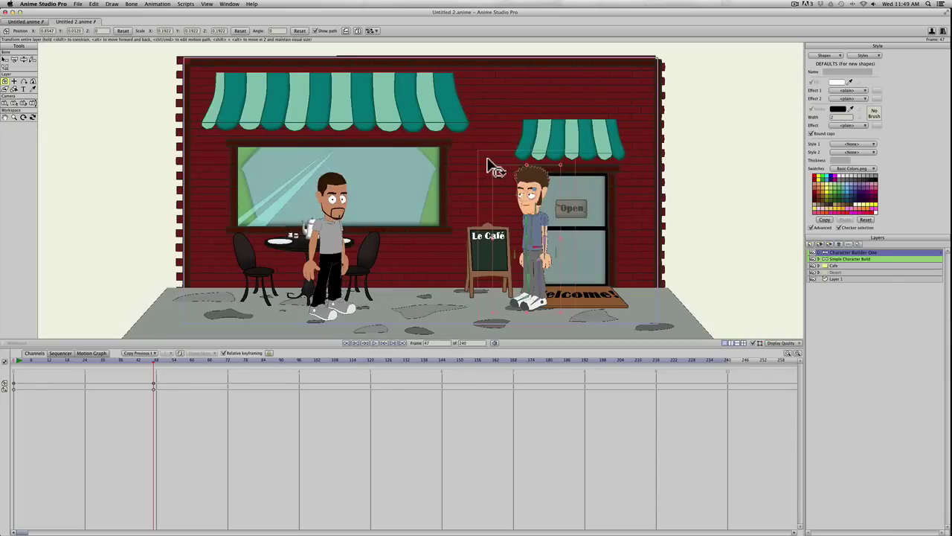
click(491, 165)
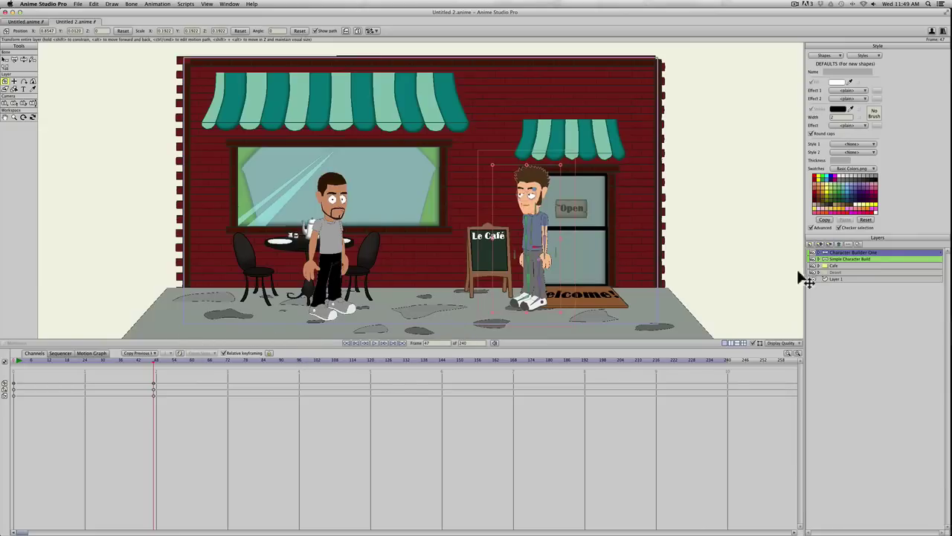
click(832, 258)
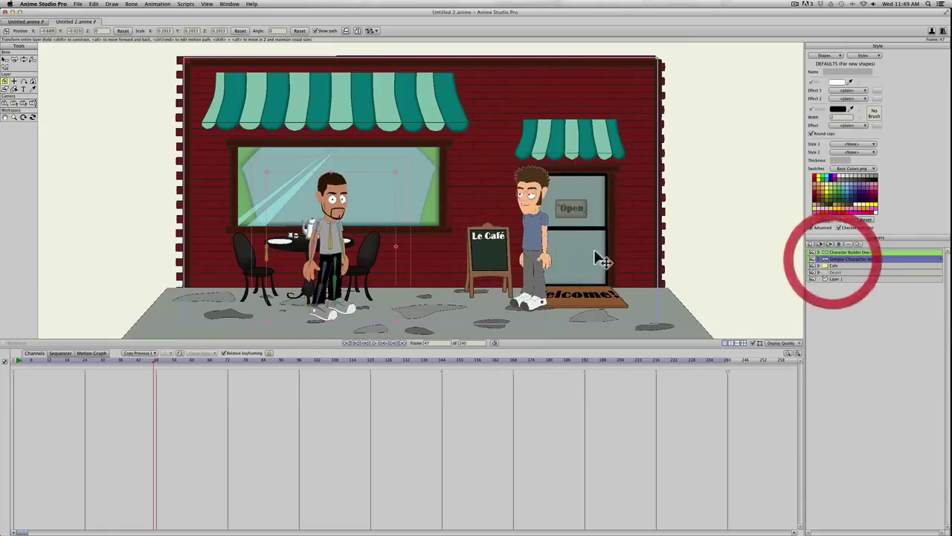
click(396, 176)
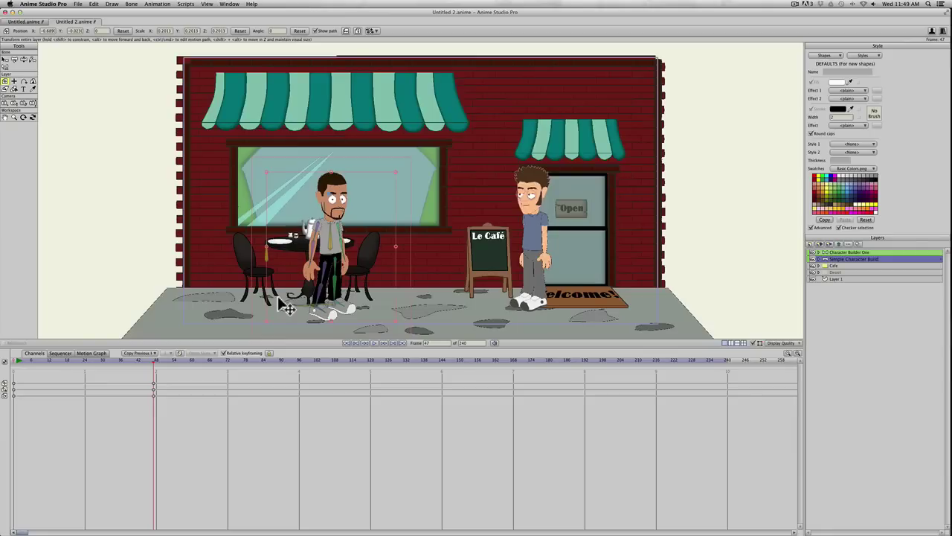
Select all bones and freeze the pose of each character at frame 47.
key(super+a)
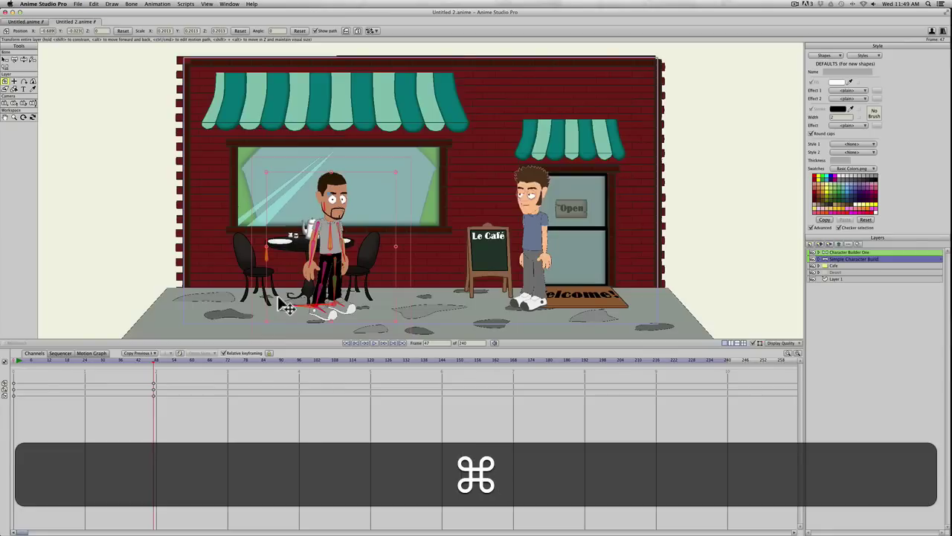
key(super+f)
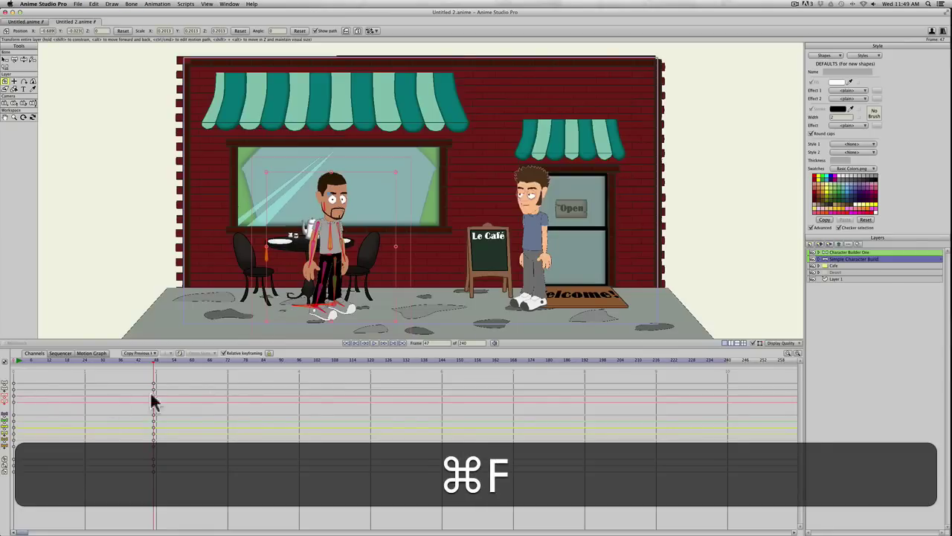
click(861, 250)
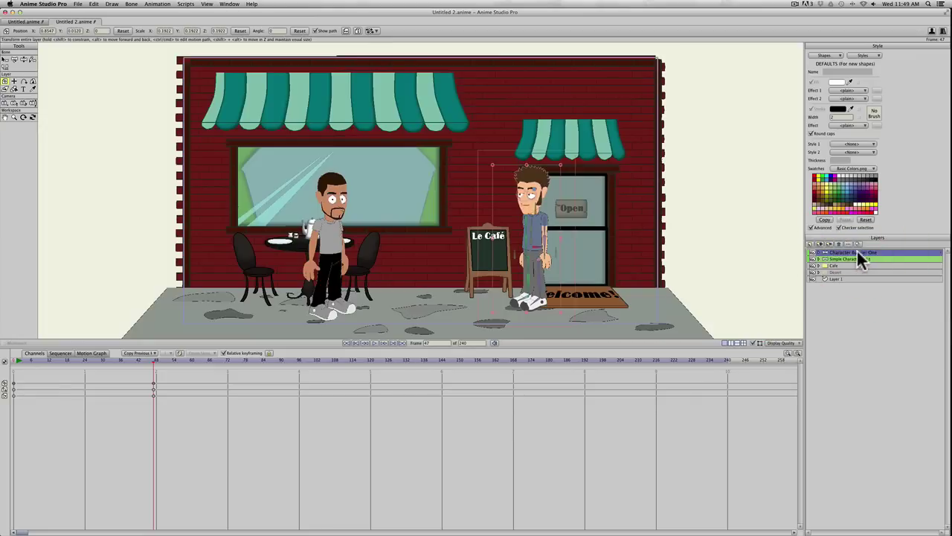
key(super+a)
key(super+f)
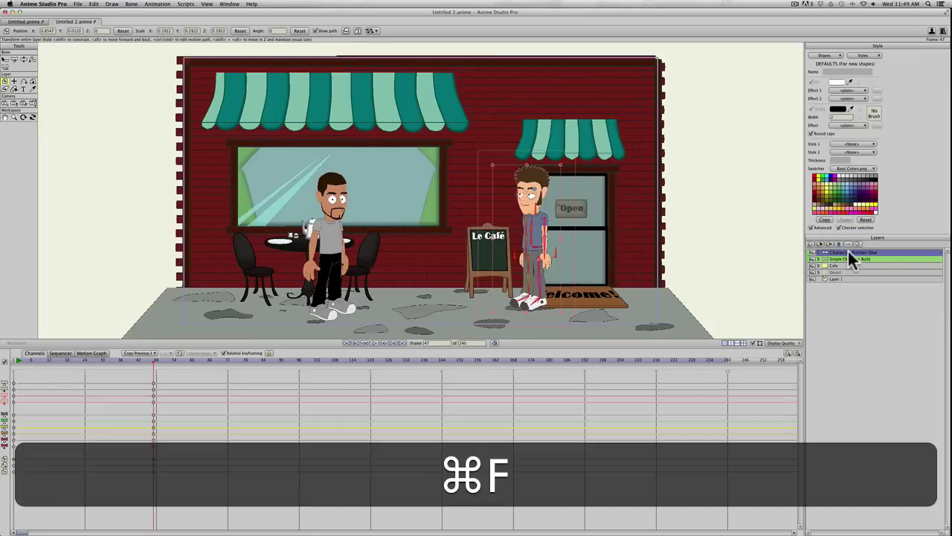
At frame 48, move the right character up-left and pose it sitting with an arm raised.
click(156, 362)
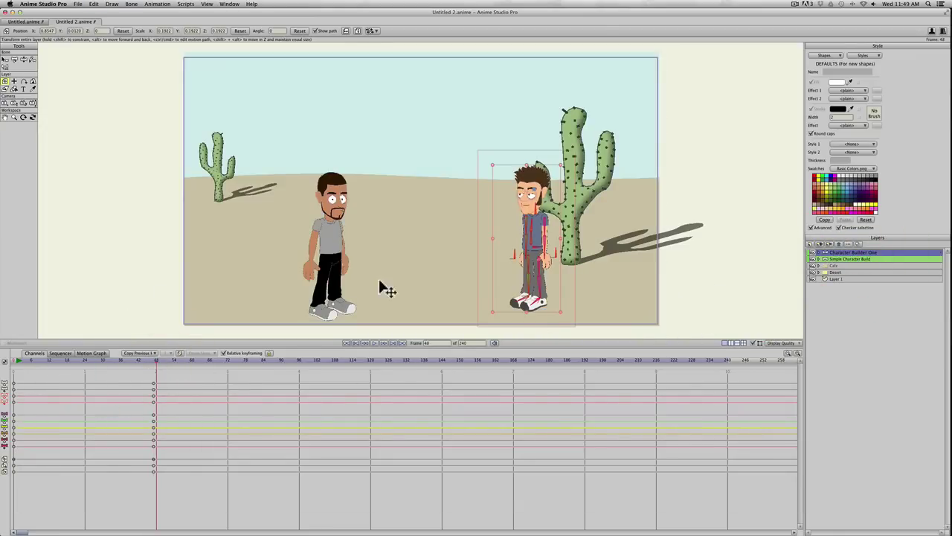
drag(512, 285, 463, 214)
key(z)
click(419, 233)
key(z)
drag(495, 253, 439, 146)
Scale up and rotate the sitting character, then swing its legs out straight to the right.
key(t)
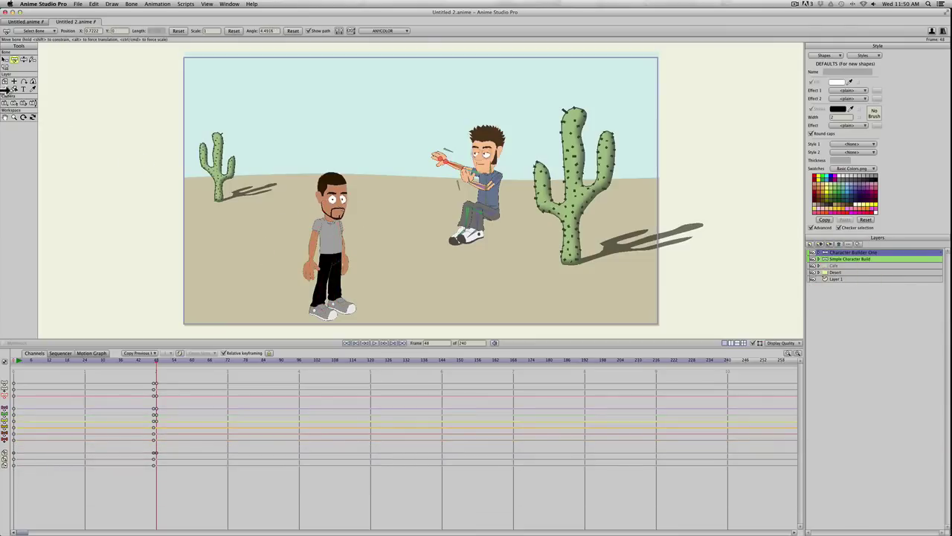
click(5, 83)
drag(426, 121, 402, 110)
key(z)
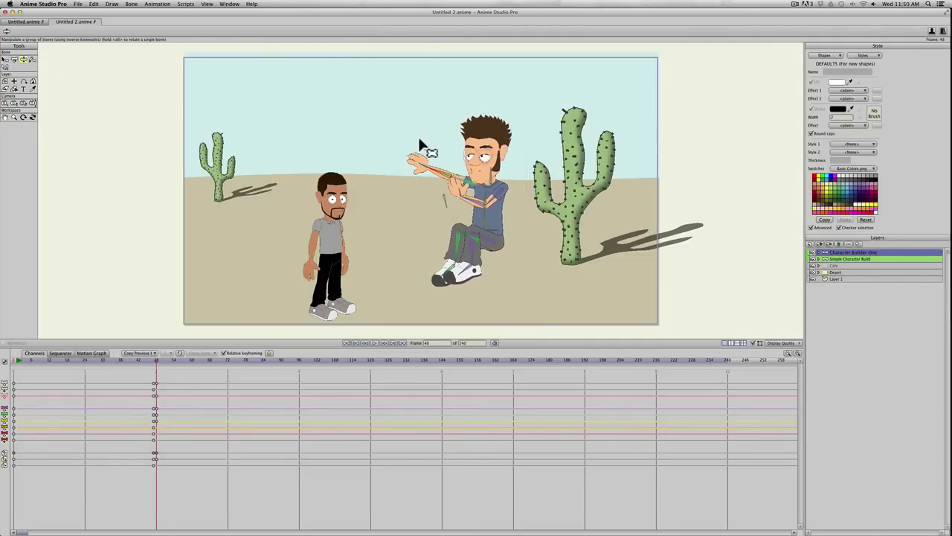
key(t)
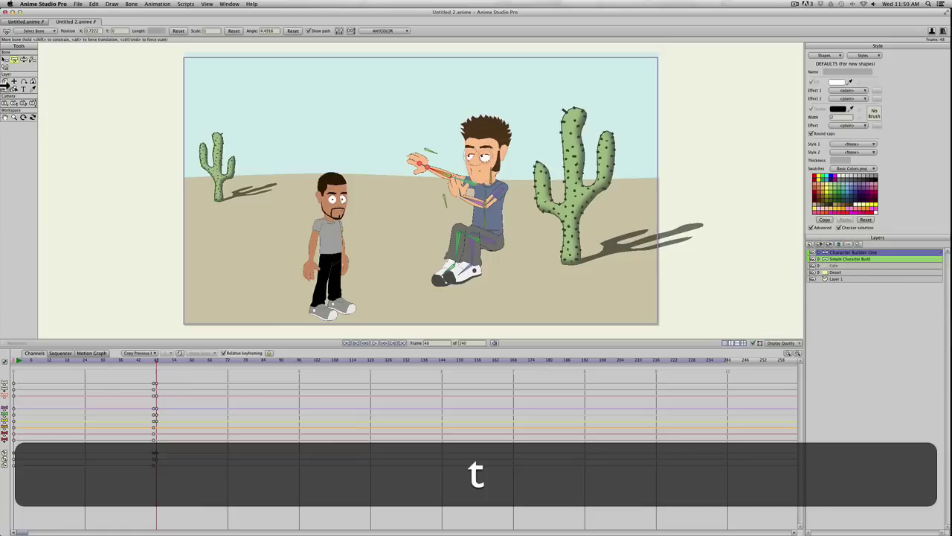
click(5, 81)
drag(415, 110, 454, 242)
key(z)
click(610, 273)
key(z)
mouse_move(556, 246)
mouse_down()
mouse_move(499, 211)
mouse_move(516, 234)
mouse_move(610, 245)
mouse_move(606, 143)
mouse_move(586, 142)
mouse_up()
Move the standing character up-left, flip it upside down, and swing its arm beside its head.
click(852, 259)
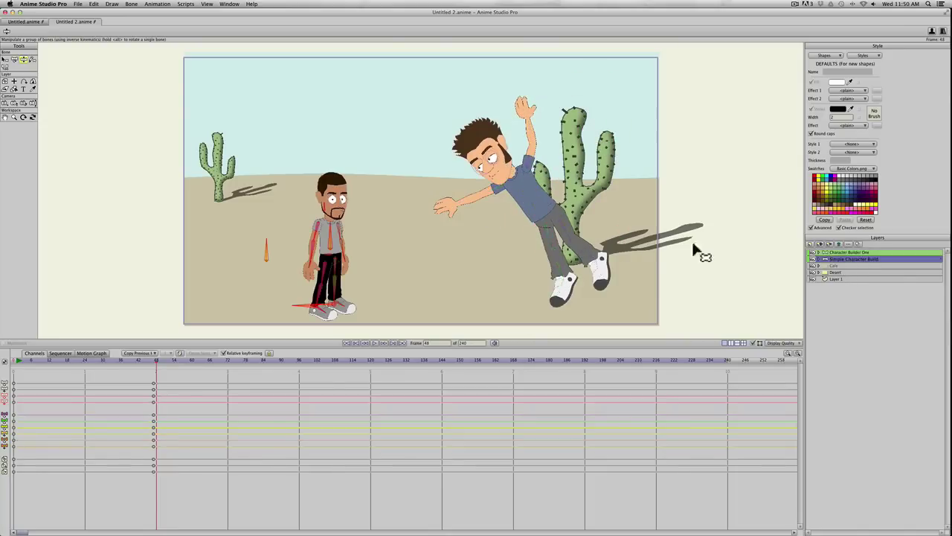
click(4, 81)
drag(339, 218, 316, 147)
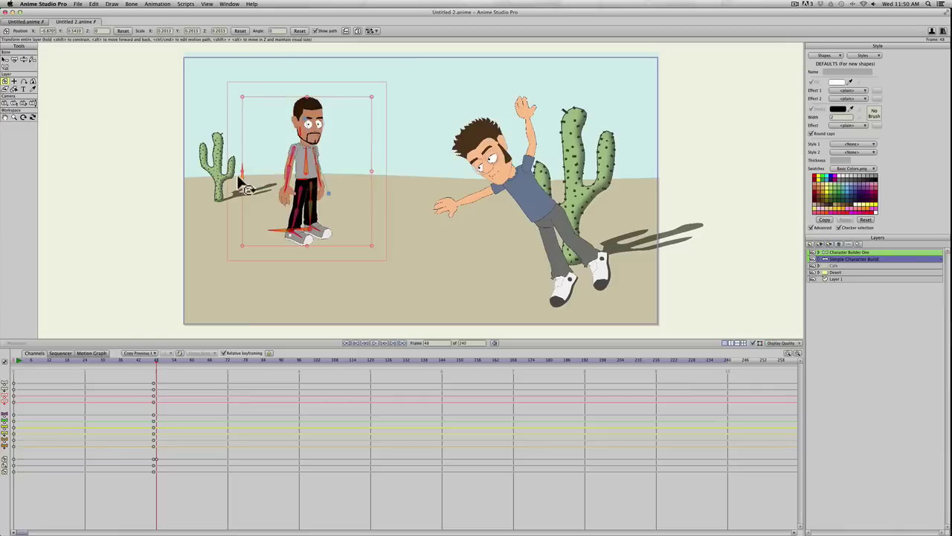
drag(244, 183, 339, 160)
key(z)
drag(308, 85, 293, 173)
key(shift)
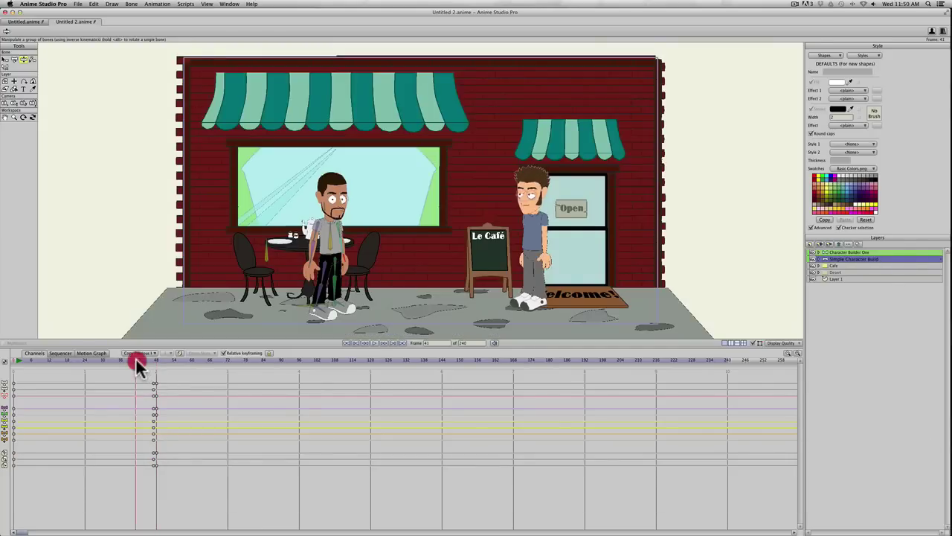
Review the café-to-desert switch and delete the stray keyframes at frame 45.
drag(135, 359, 33, 357)
click(102, 359)
drag(153, 363, 142, 458)
click(148, 361)
key(BackSpace)
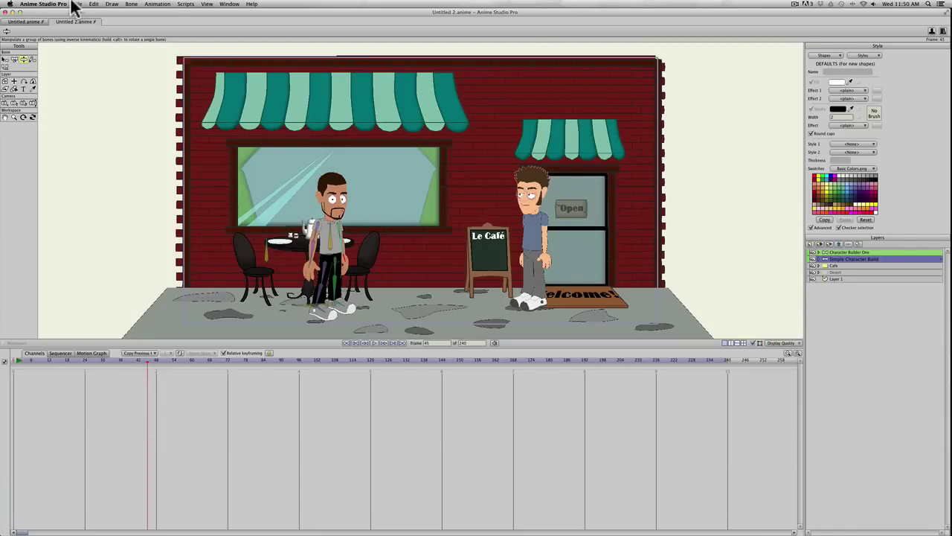
Browse the Import > Characters > CK Animal Pack menu to reveal the Bully character.
click(77, 5)
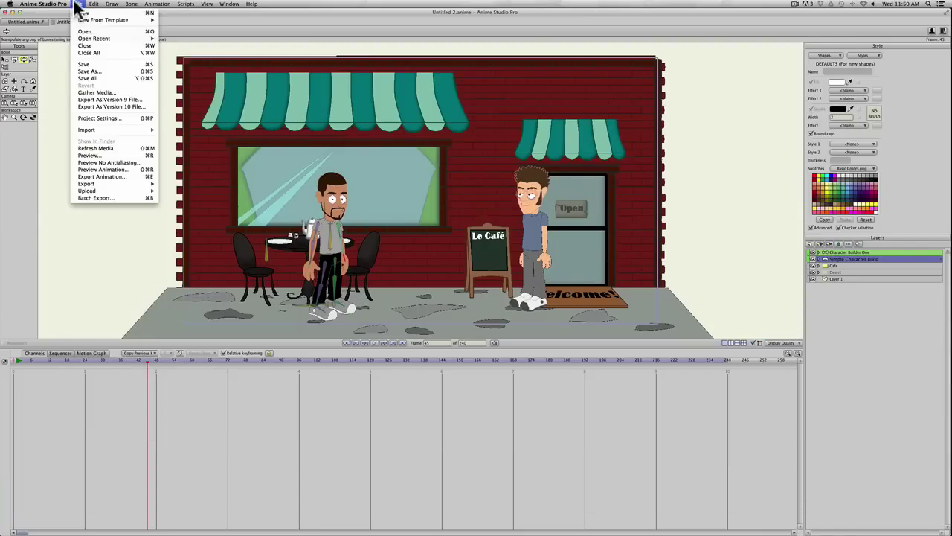
mouse_move(102, 129)
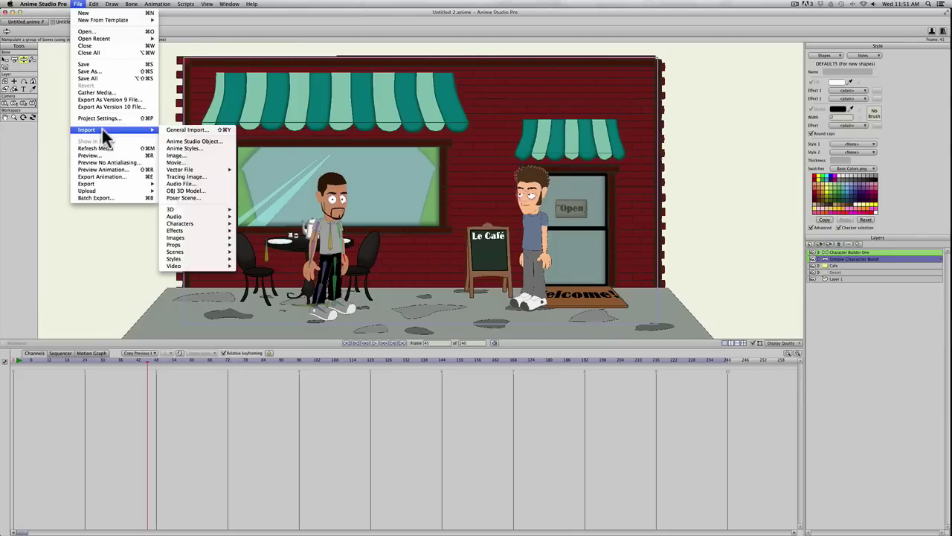
mouse_move(179, 223)
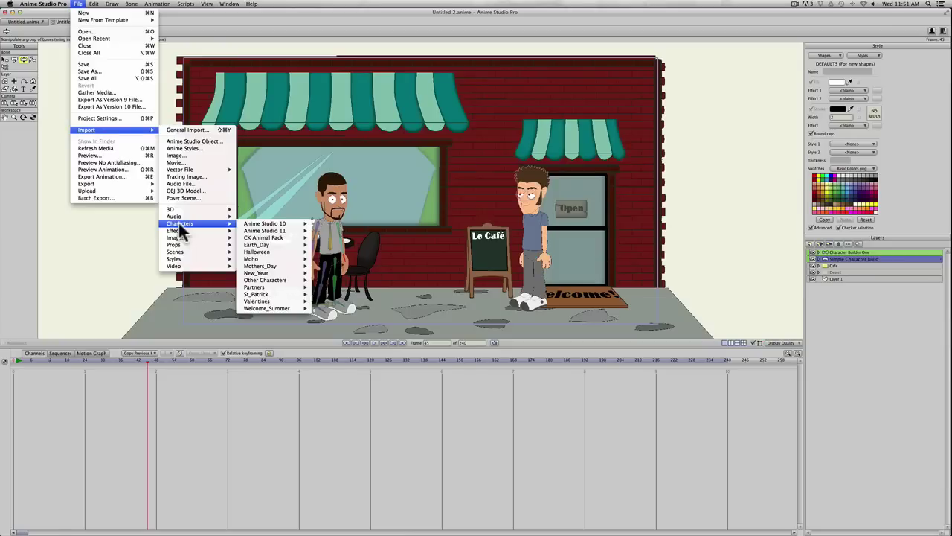
mouse_move(285, 225)
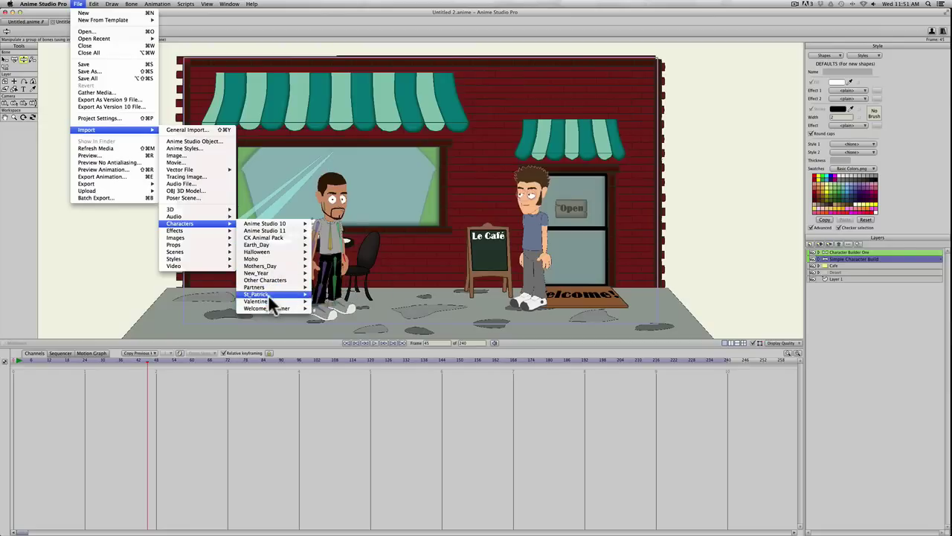
mouse_move(271, 303)
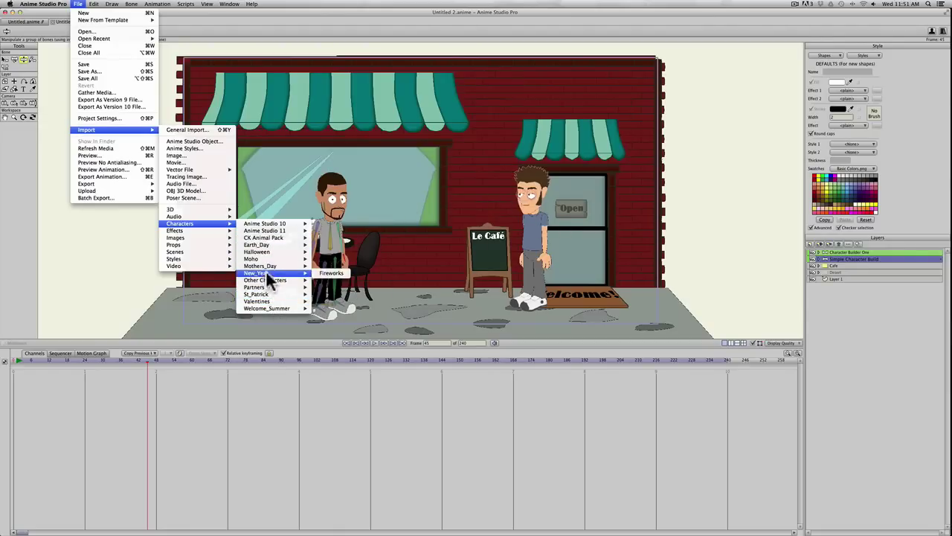
mouse_move(188, 244)
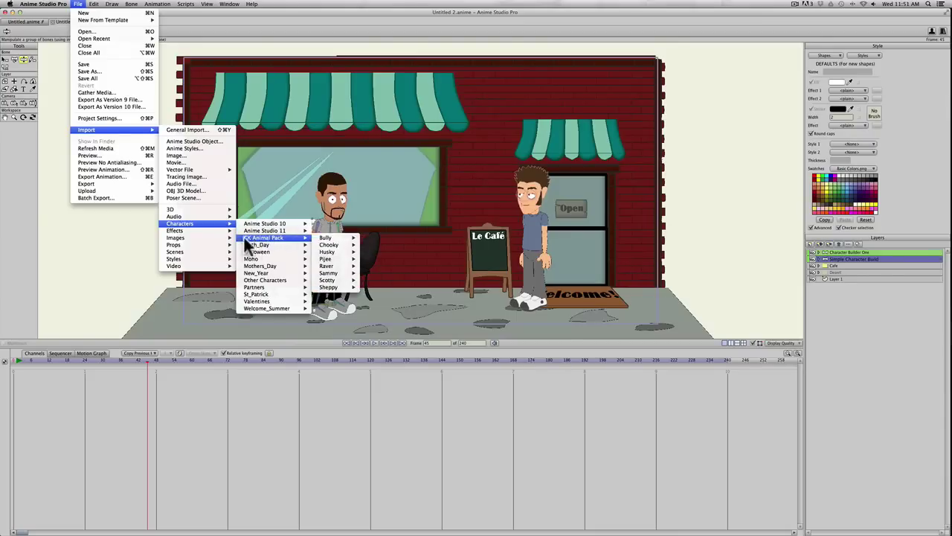
mouse_move(325, 239)
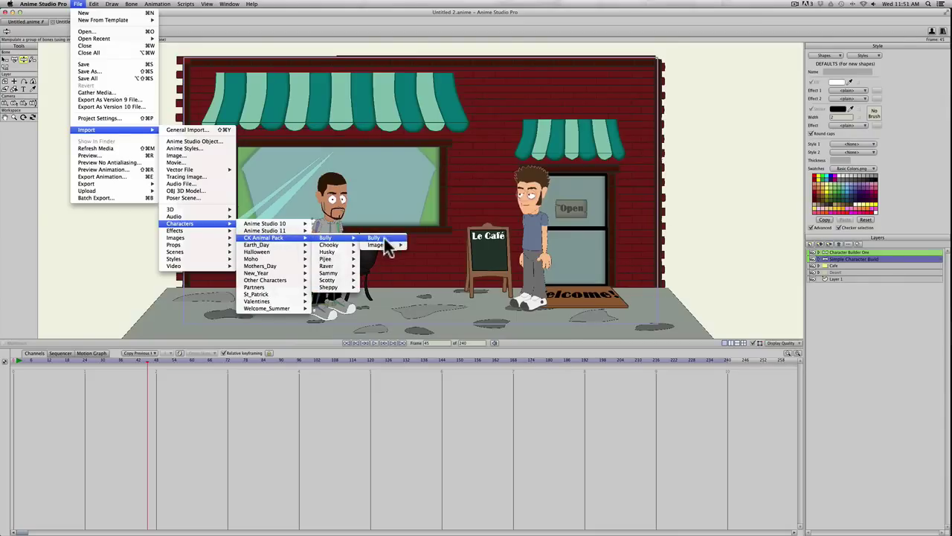
Import the Bully bulldog character and move its layer to the top of the stack.
click(377, 238)
click(595, 334)
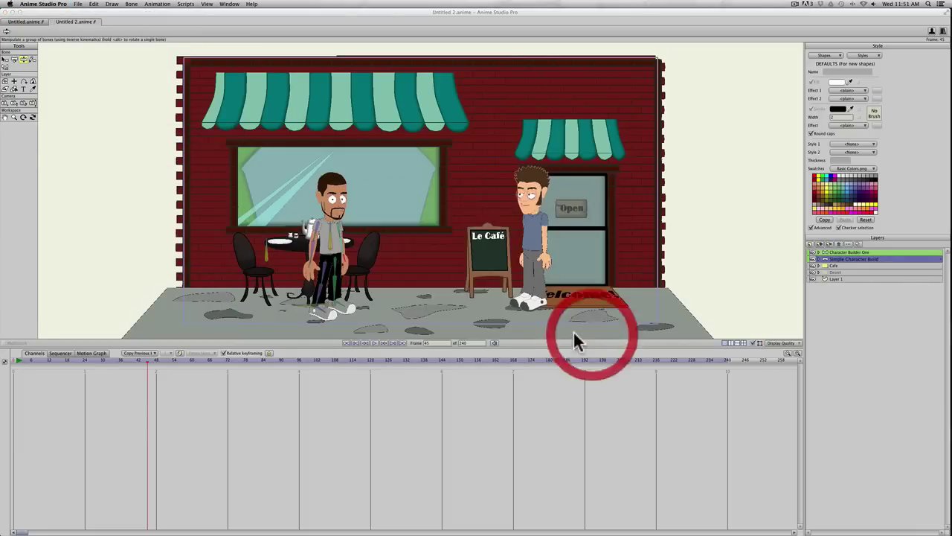
mouse_move(18, 366)
mouse_down()
mouse_move(101, 361)
mouse_move(9, 363)
mouse_up()
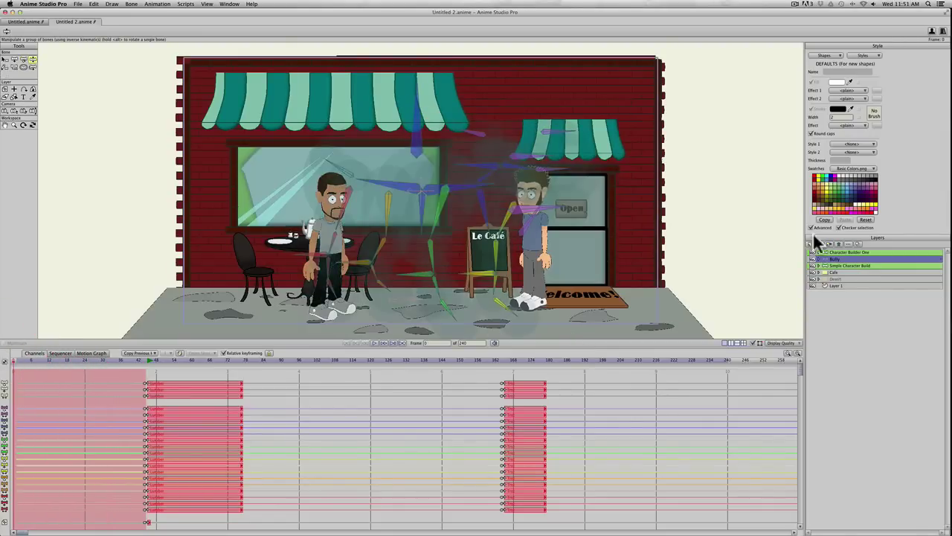
click(854, 250)
drag(854, 253, 852, 245)
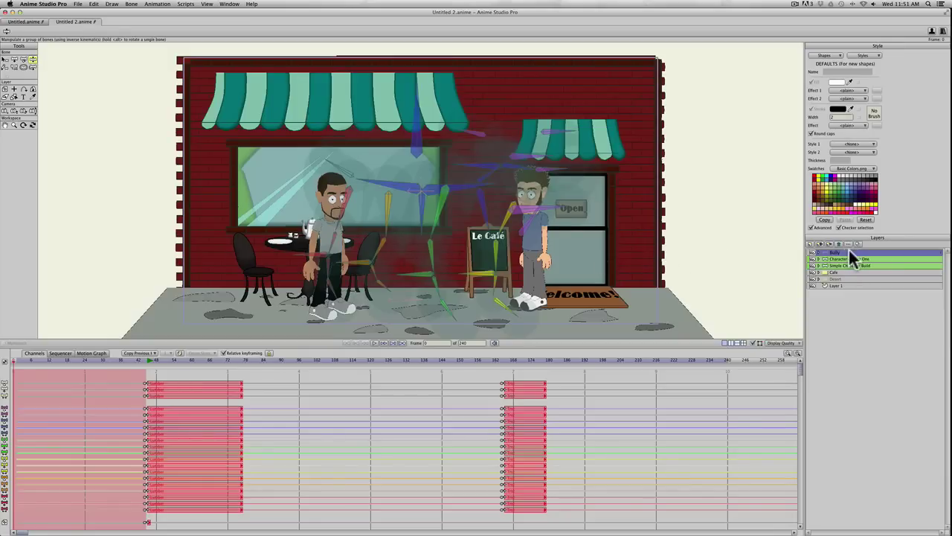
double_click(849, 250)
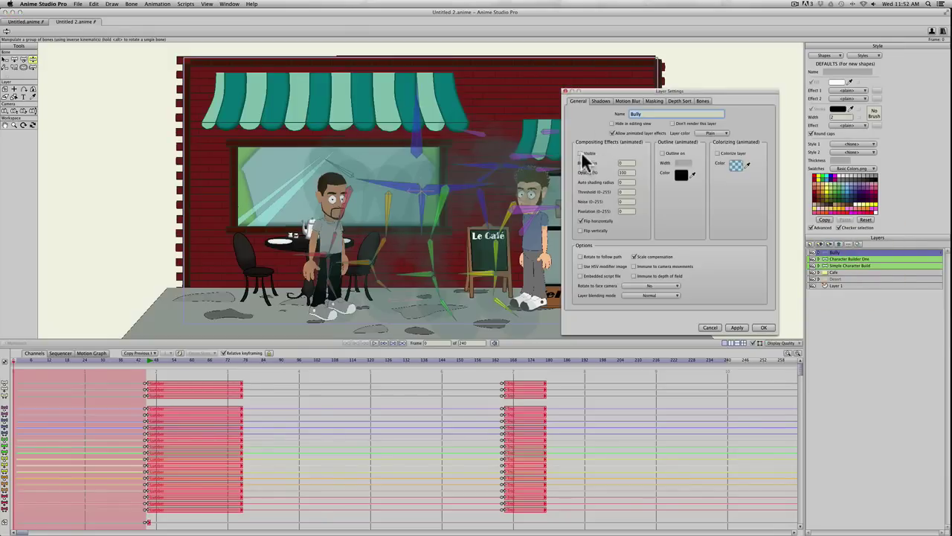
click(764, 327)
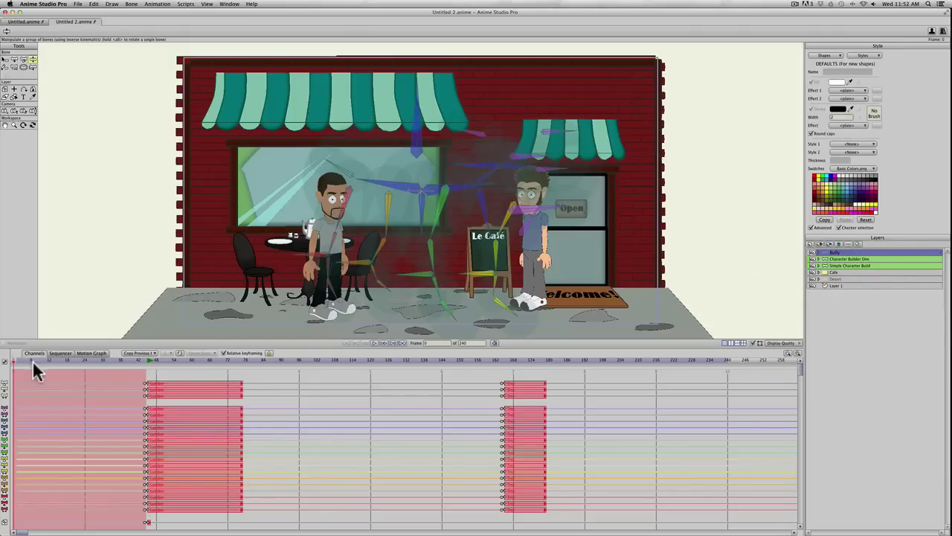
Undo the settings change and shift the bulldog's keyframes from frame 44 to the animation start.
key(super+z)
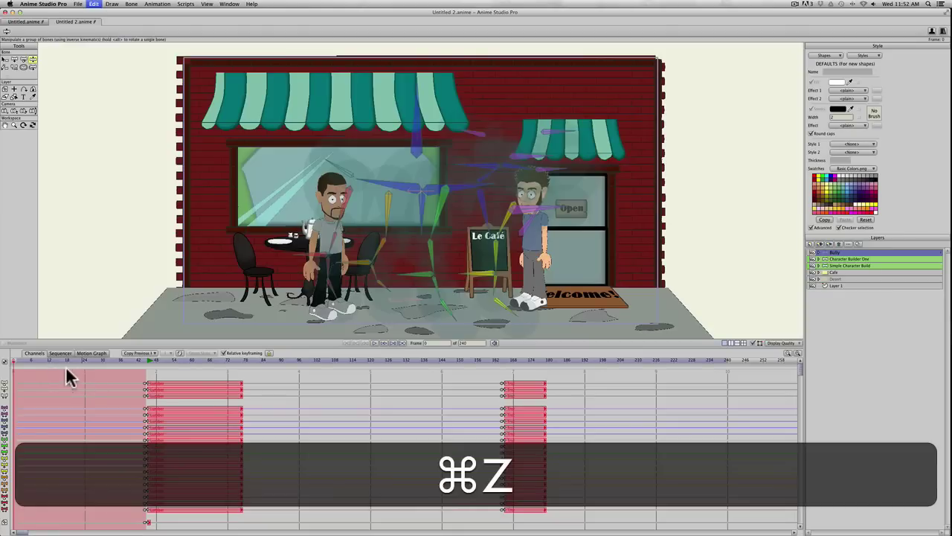
click(24, 362)
drag(24, 362, 143, 365)
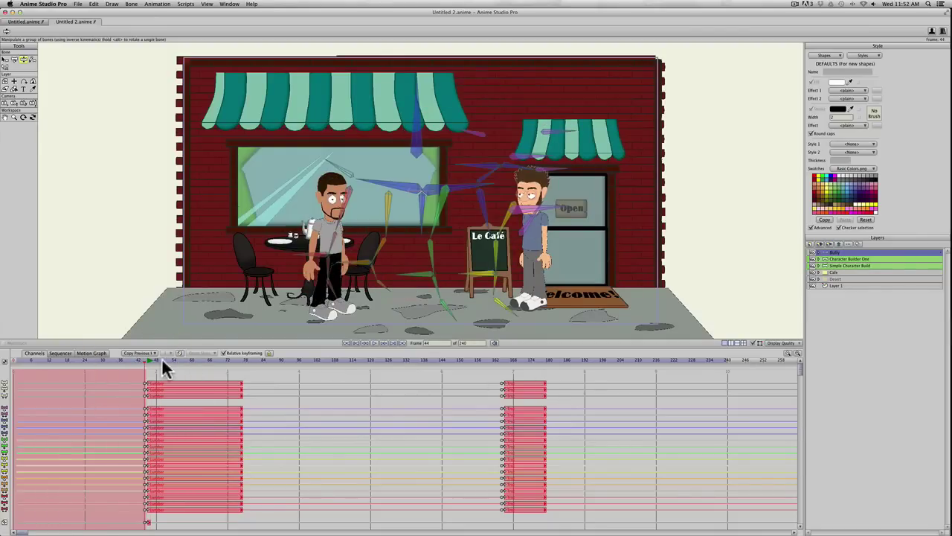
click(147, 359)
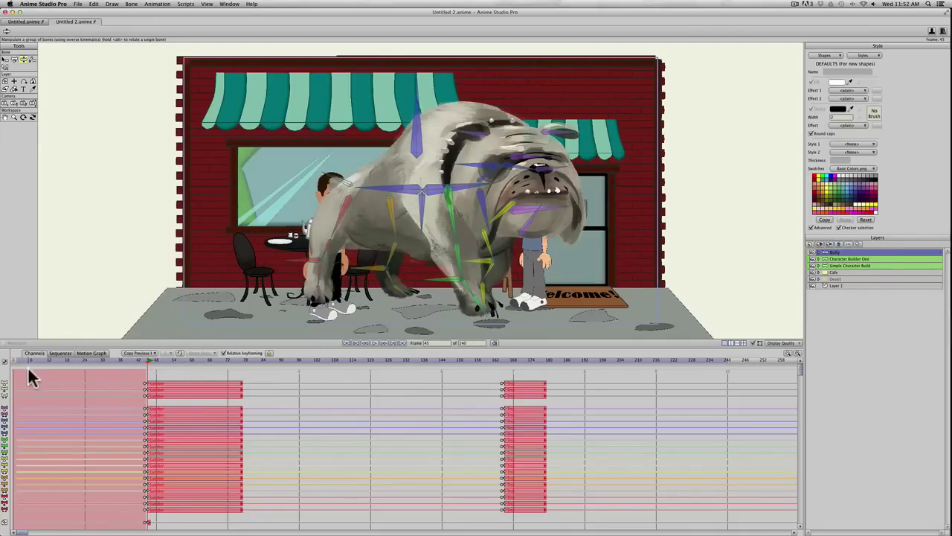
drag(571, 377, 147, 526)
drag(144, 382, 13, 381)
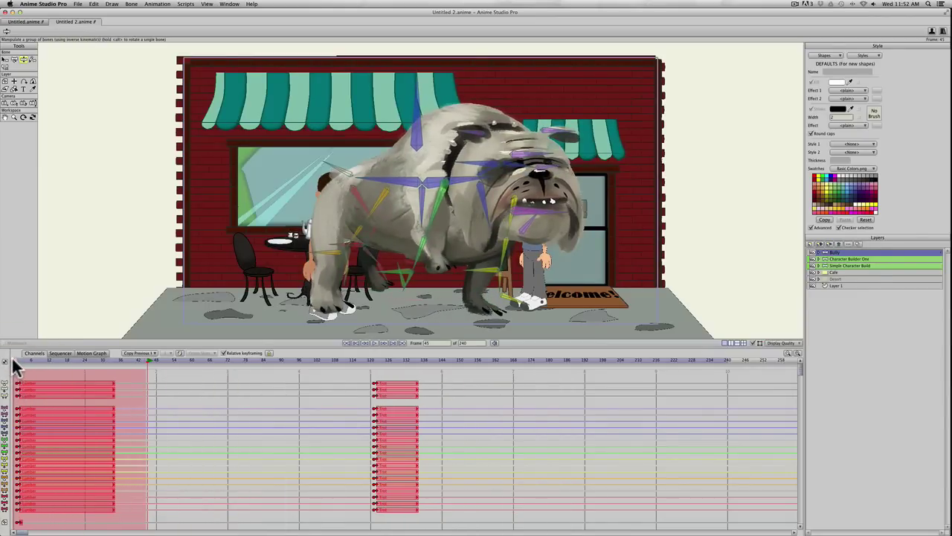
Undo the keyframe shift and return to frame 45.
click(880, 252)
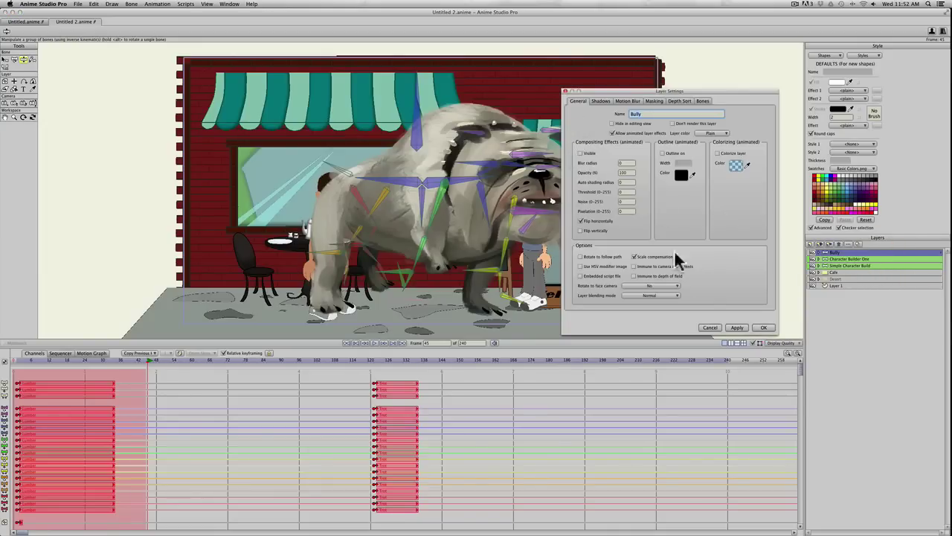
click(762, 327)
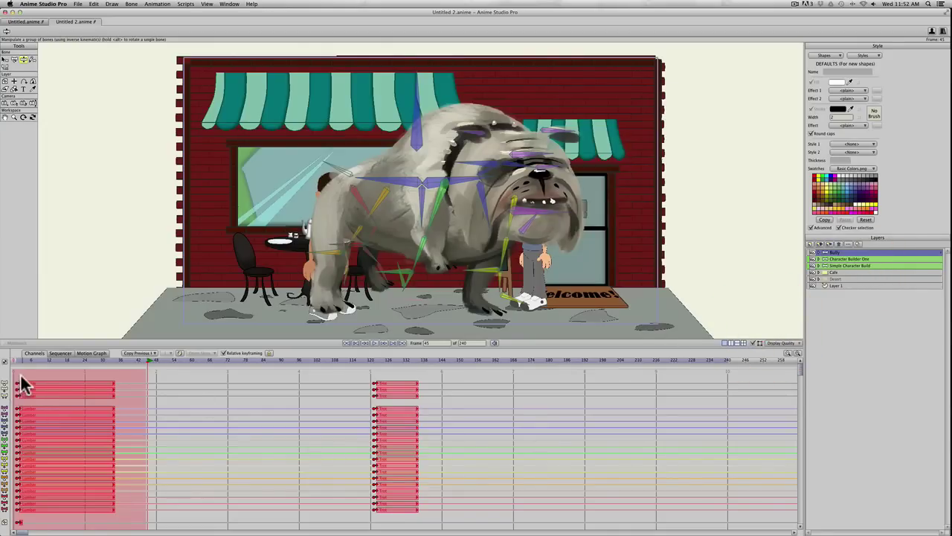
key(super+z)
key(super+z)
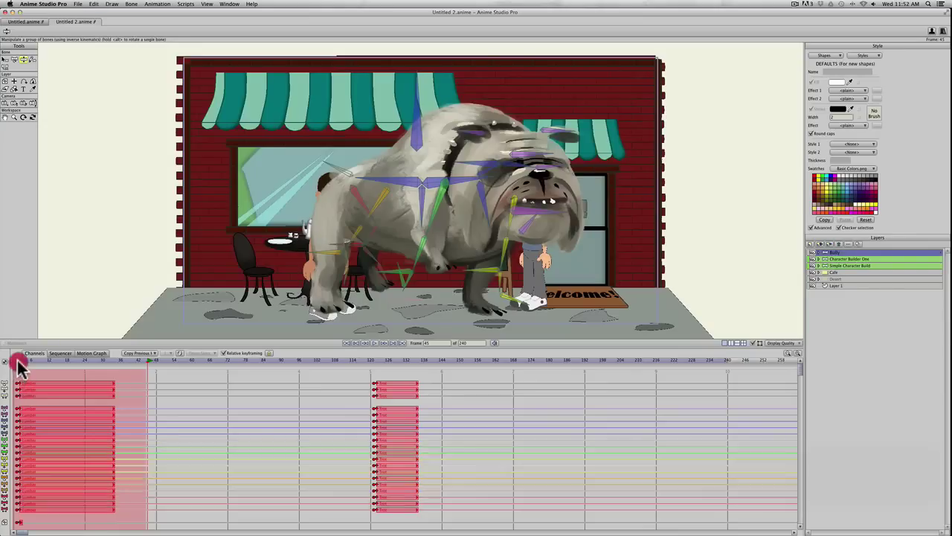
click(17, 361)
key(super+z)
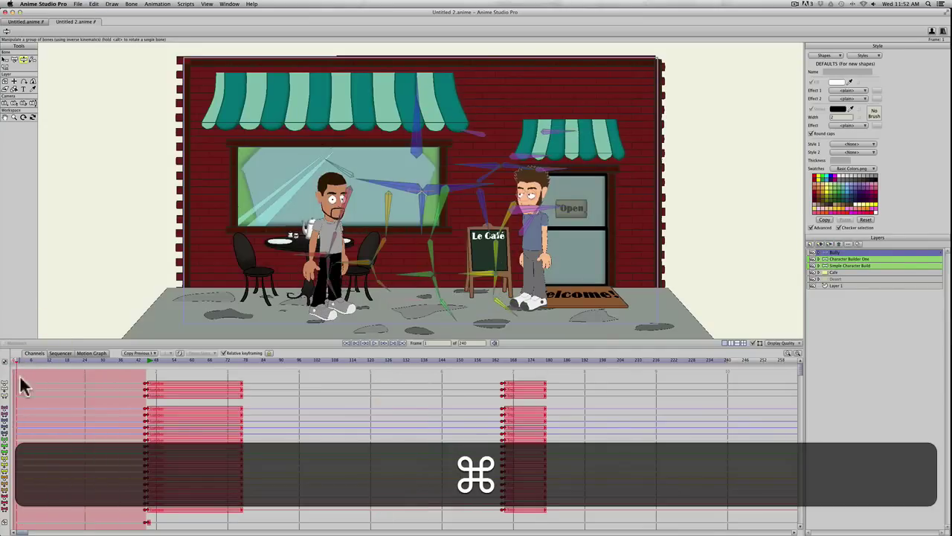
click(144, 361)
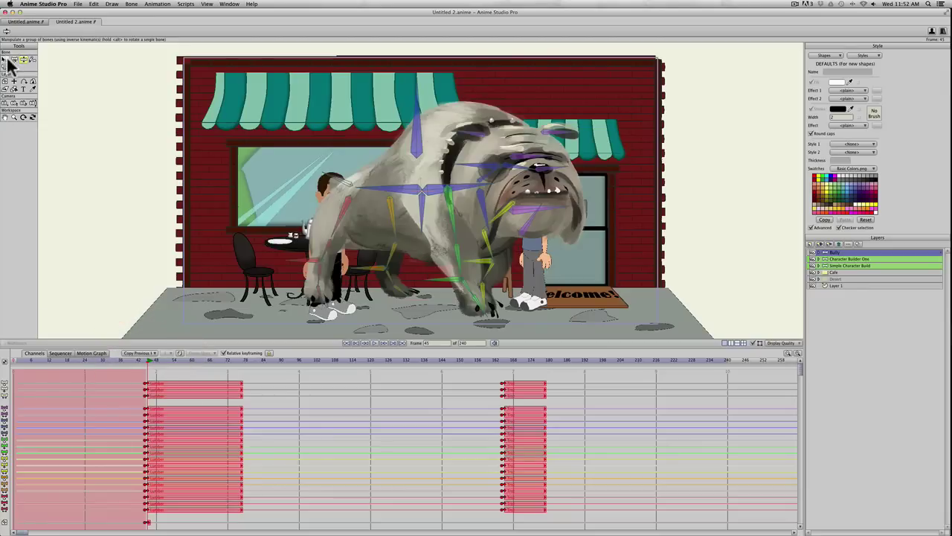
click(6, 81)
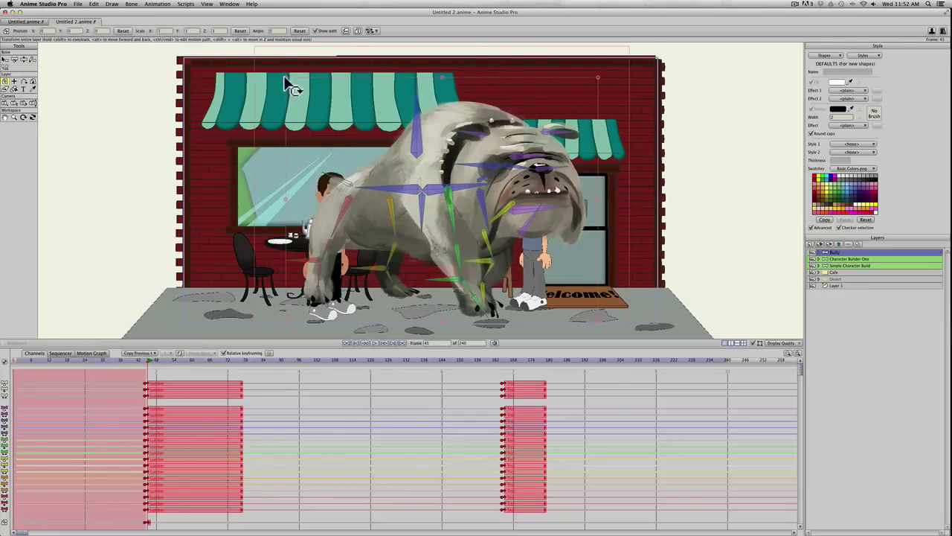
Shrink the bulldog, animate it from the desert's left edge horizontally rightward, and preview playback.
drag(291, 81, 152, 284)
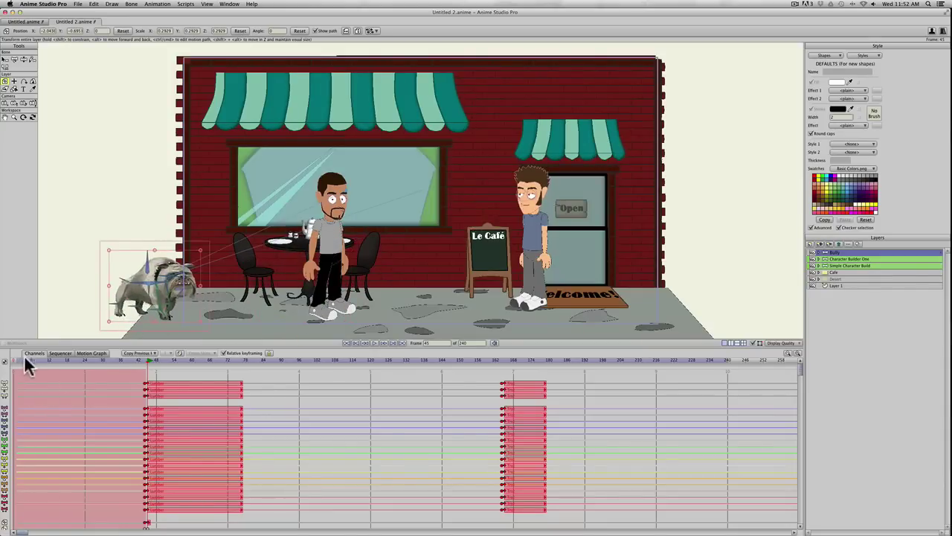
drag(28, 364, 154, 364)
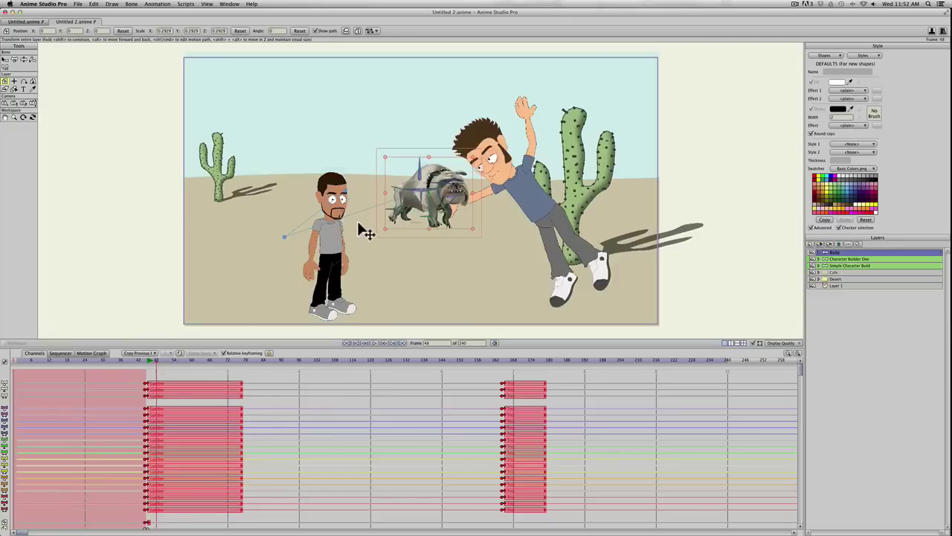
drag(366, 230, 128, 296)
drag(195, 358, 568, 360)
drag(125, 304, 565, 307)
click(134, 360)
key(space)
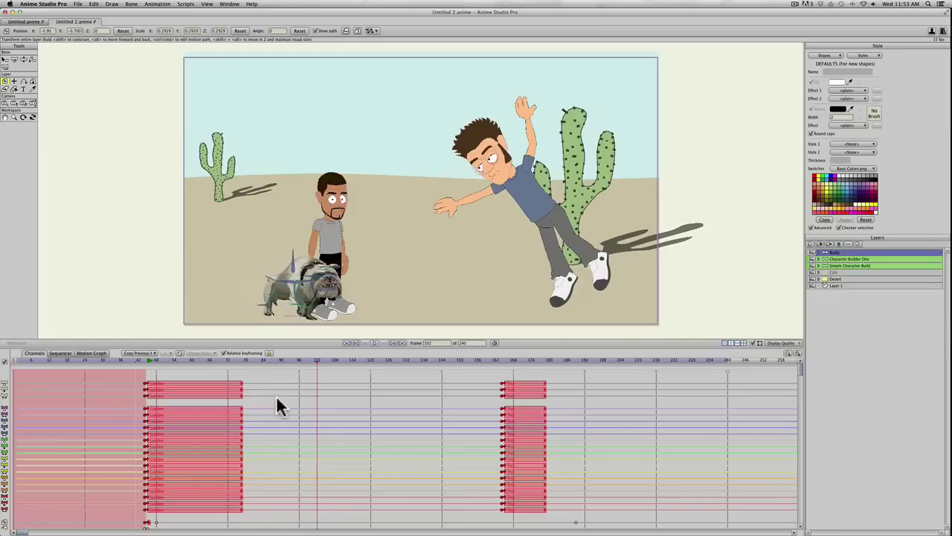
key(space)
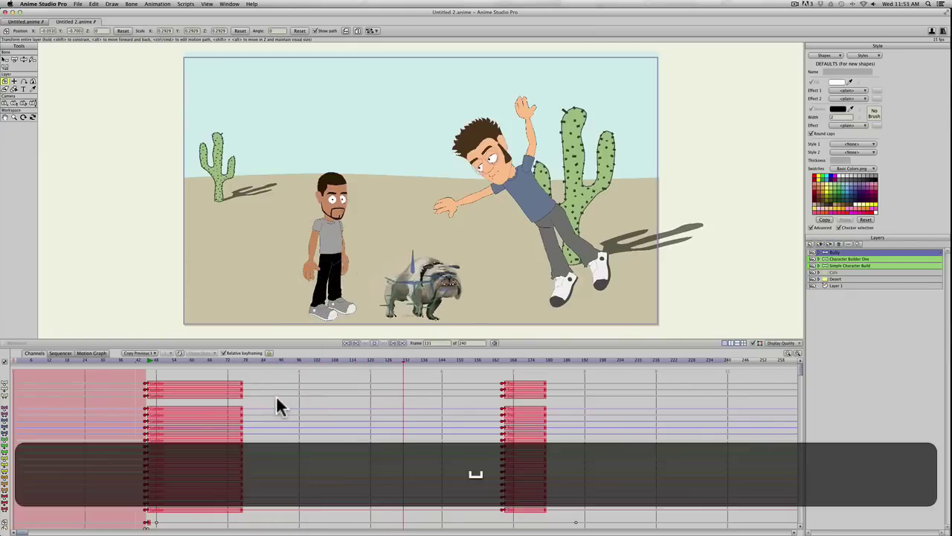
Import the Dragon character from the Anime Studio 11 library, preview it, and rewind to frame 0.
click(77, 5)
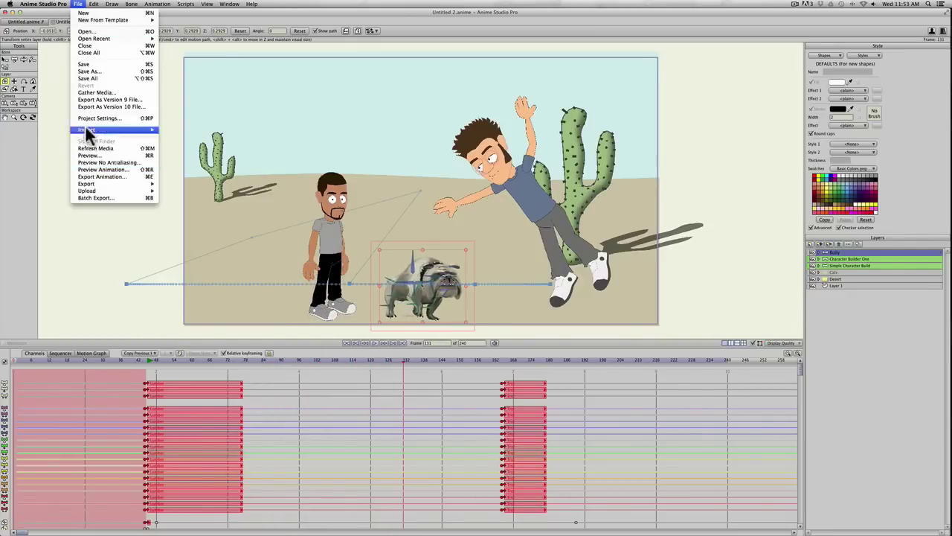
mouse_move(86, 129)
mouse_move(181, 222)
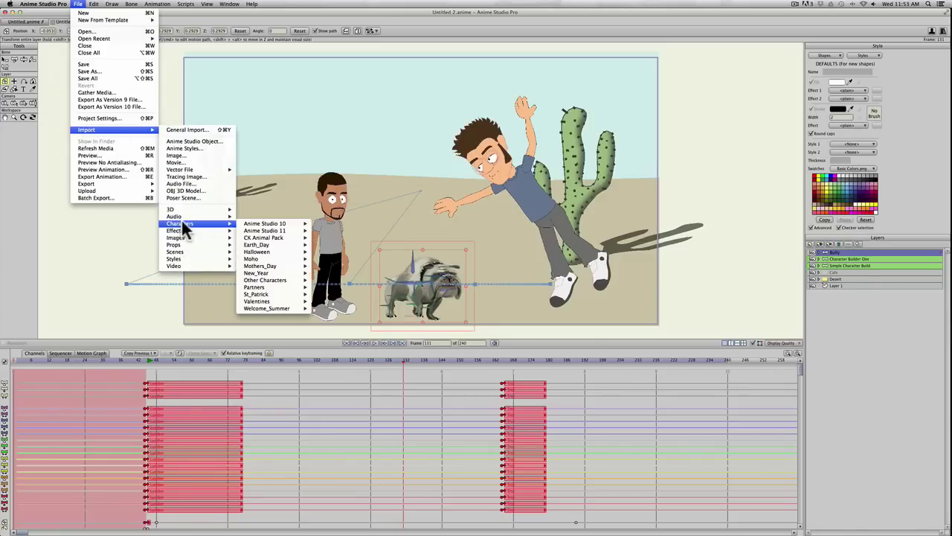
mouse_move(286, 230)
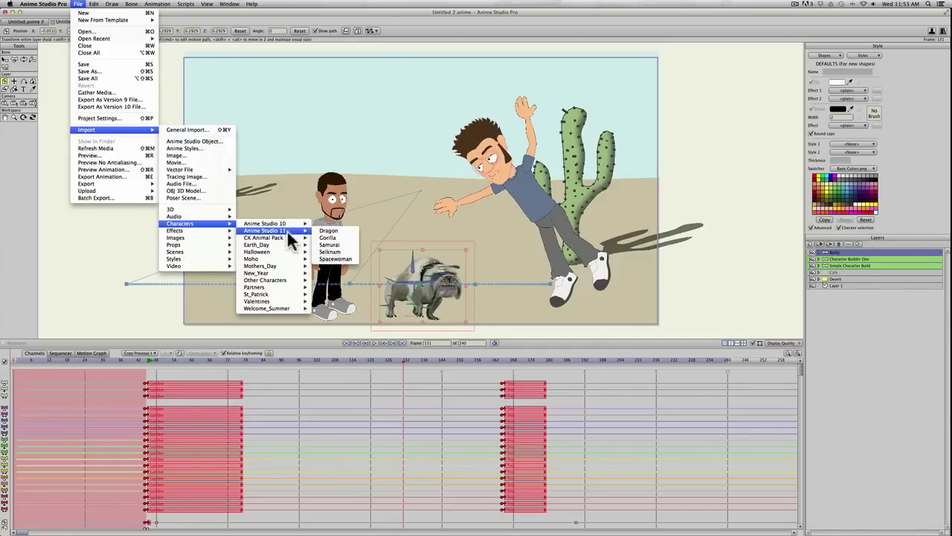
click(328, 231)
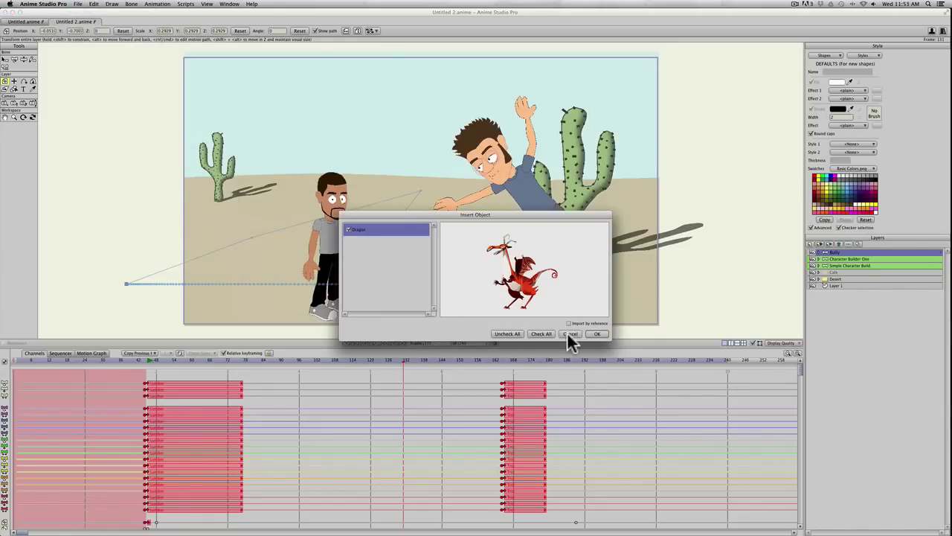
click(596, 333)
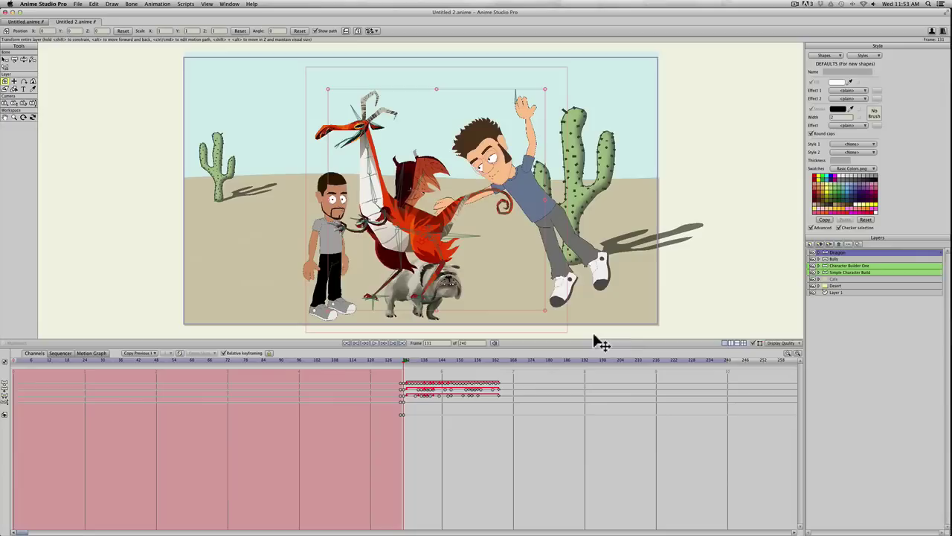
click(395, 363)
drag(396, 363, 94, 363)
drag(2, 344, 5, 345)
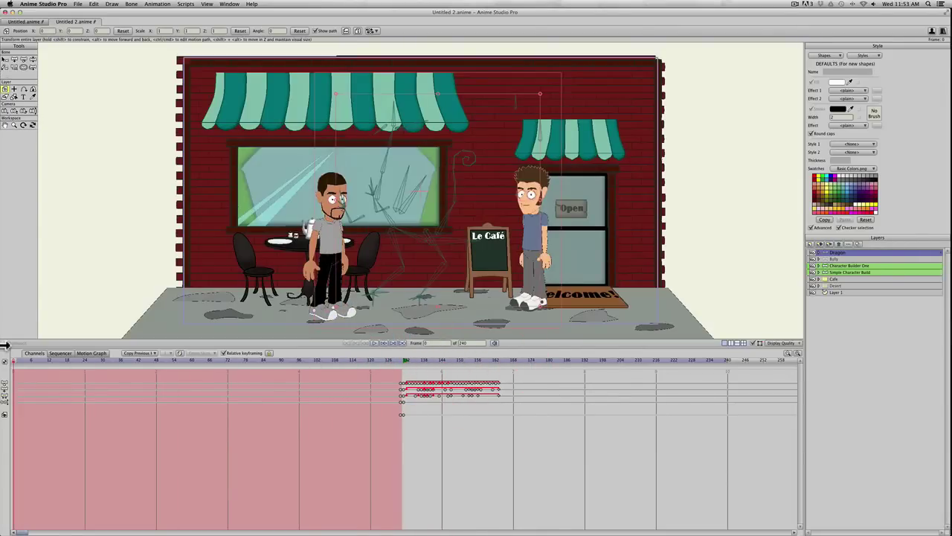